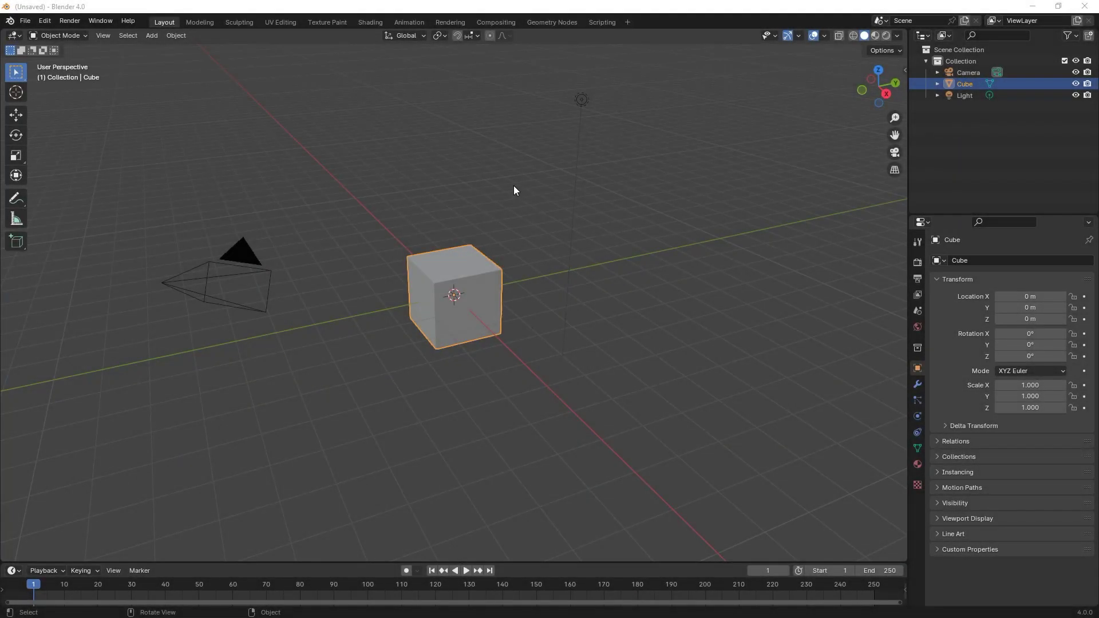
Add a Subdivision Surface modifier to the cube with viewport and render levels both set to 5
scroll(508, 189, up, 3)
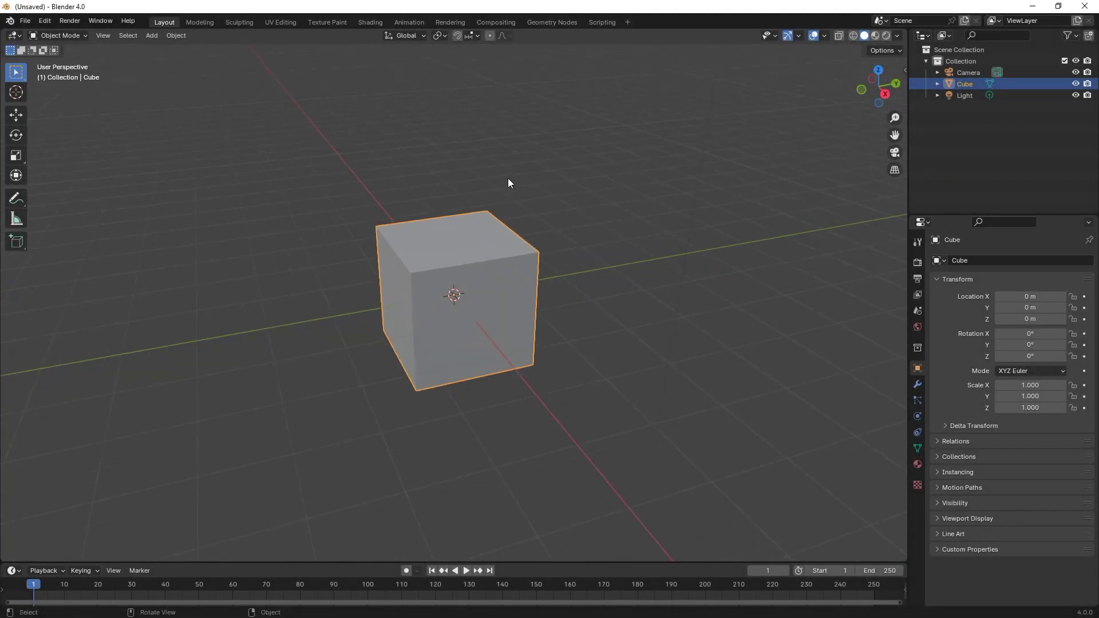
click(916, 385)
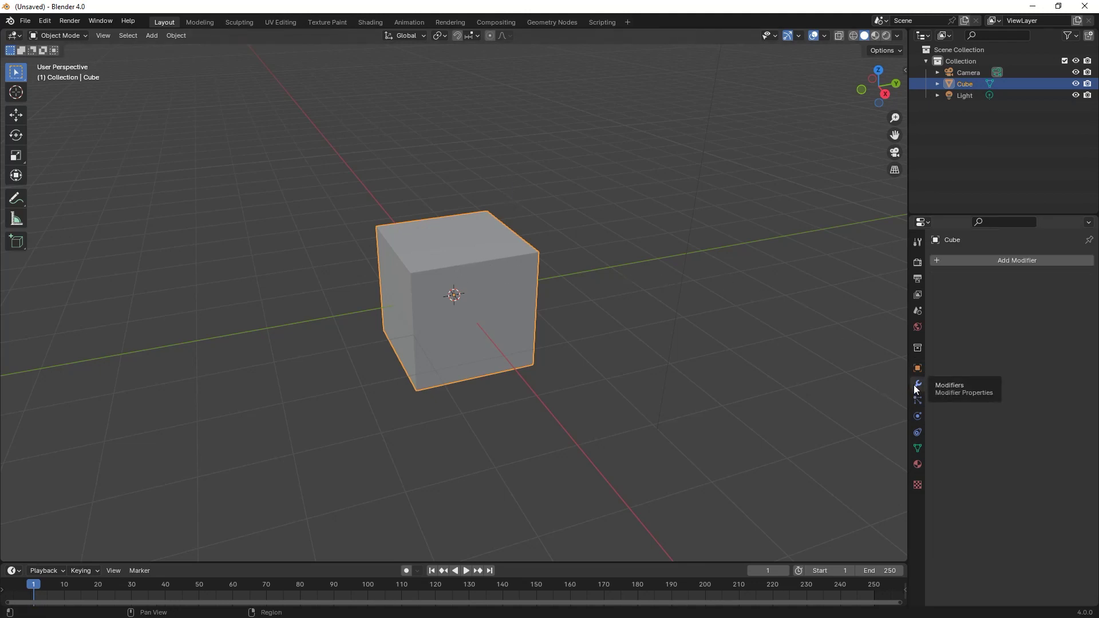
click(988, 260)
mouse_move(987, 259)
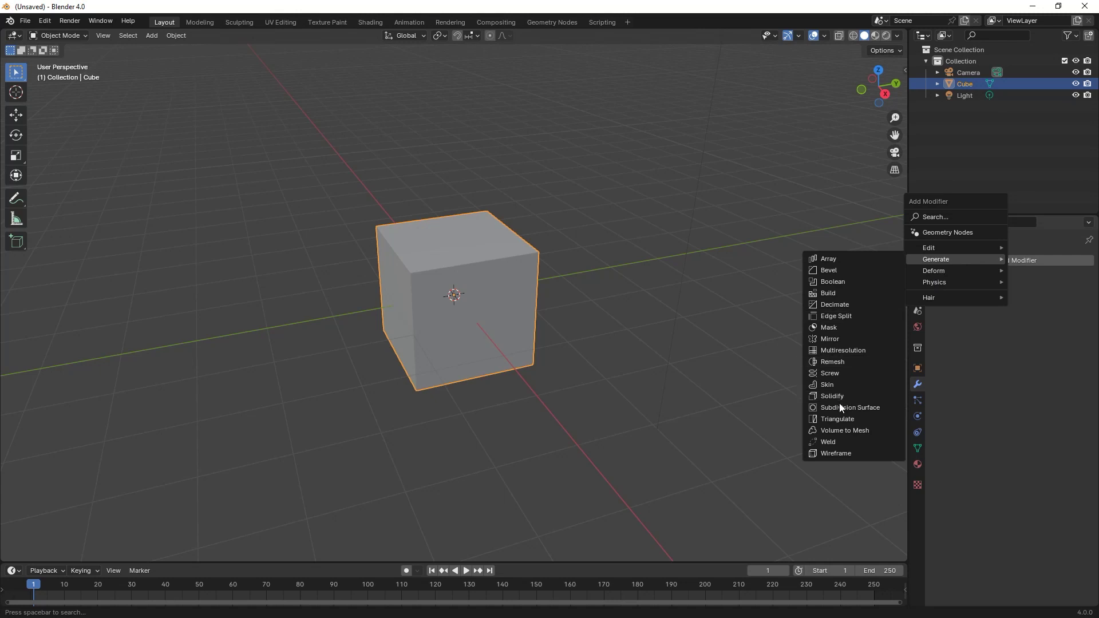
click(863, 407)
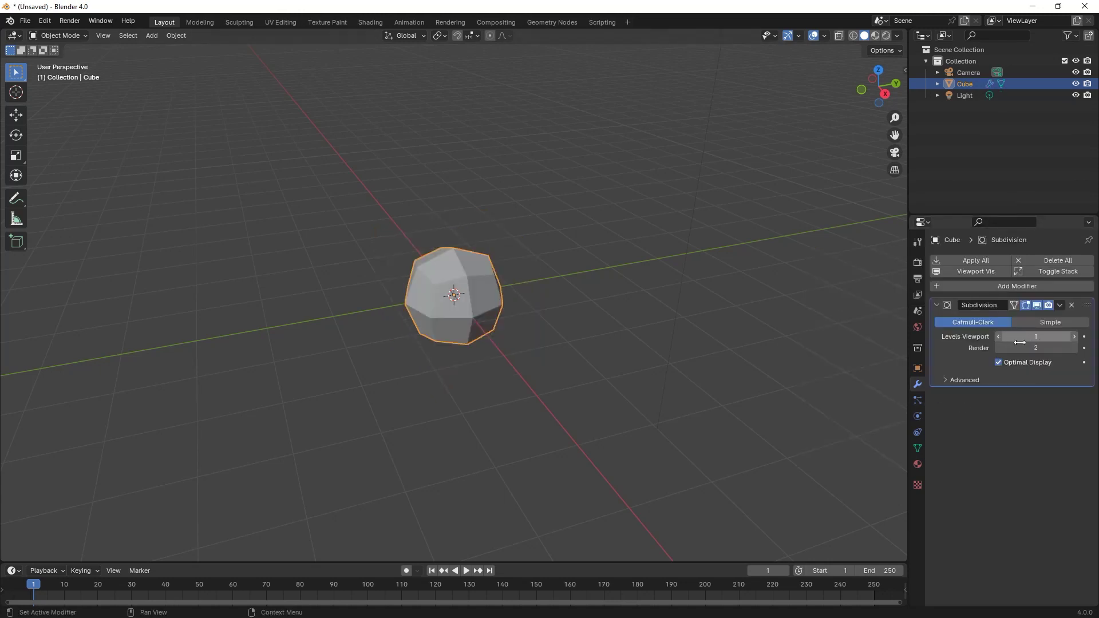
drag(1029, 336, 1028, 347)
text(5)
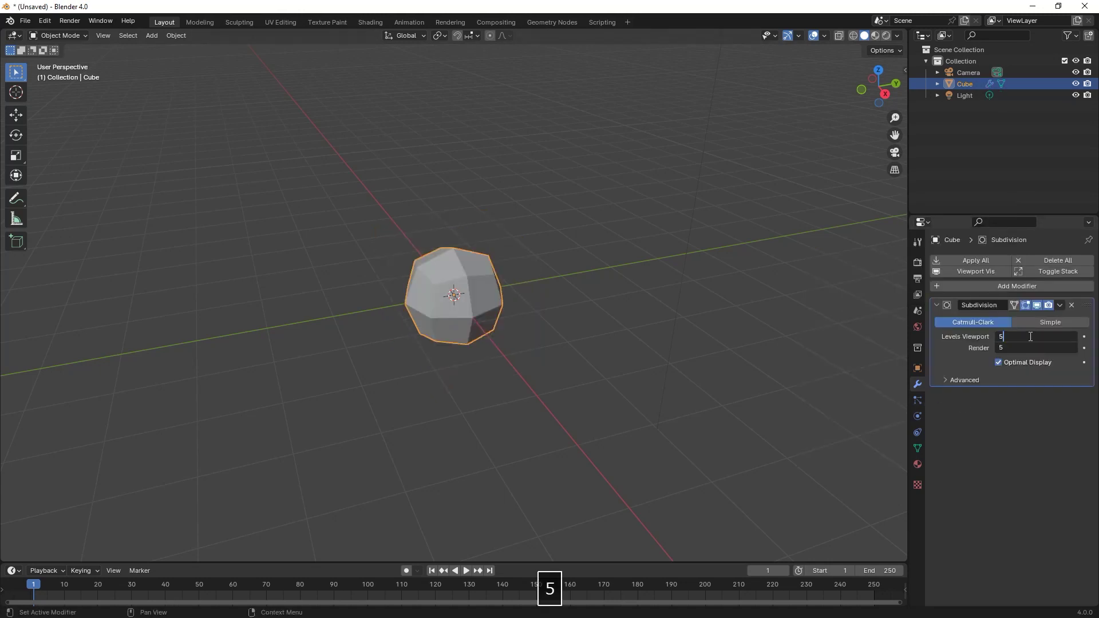
key(Return)
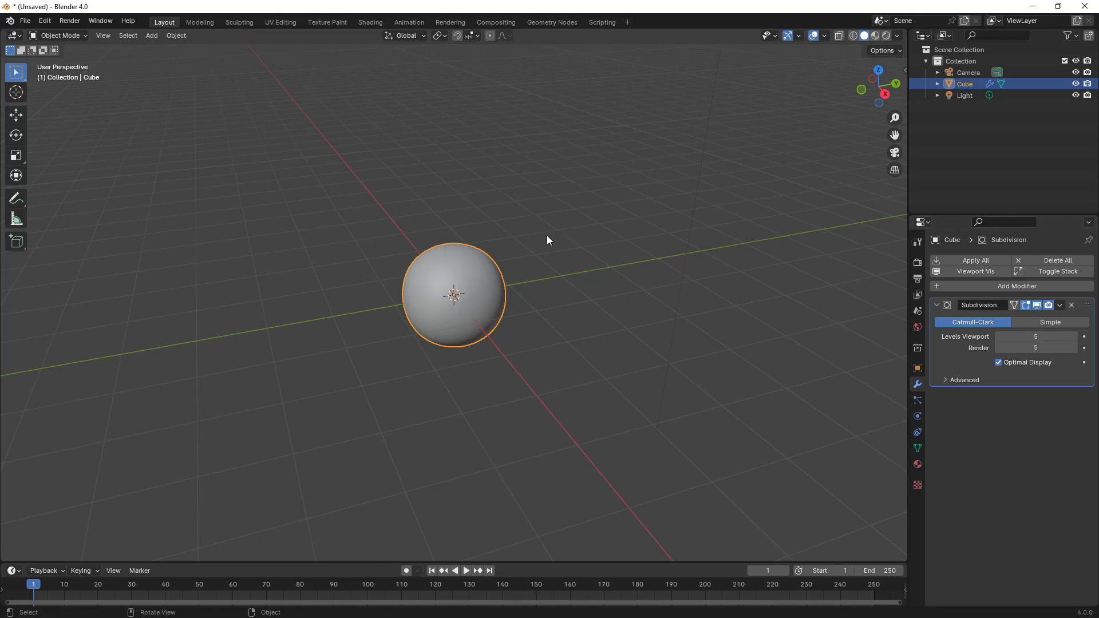
Scale the rounded cube up to about 2.1 times its size and raise it along Z above the grid floor
middle_drag(547, 236, 510, 257)
key(s)
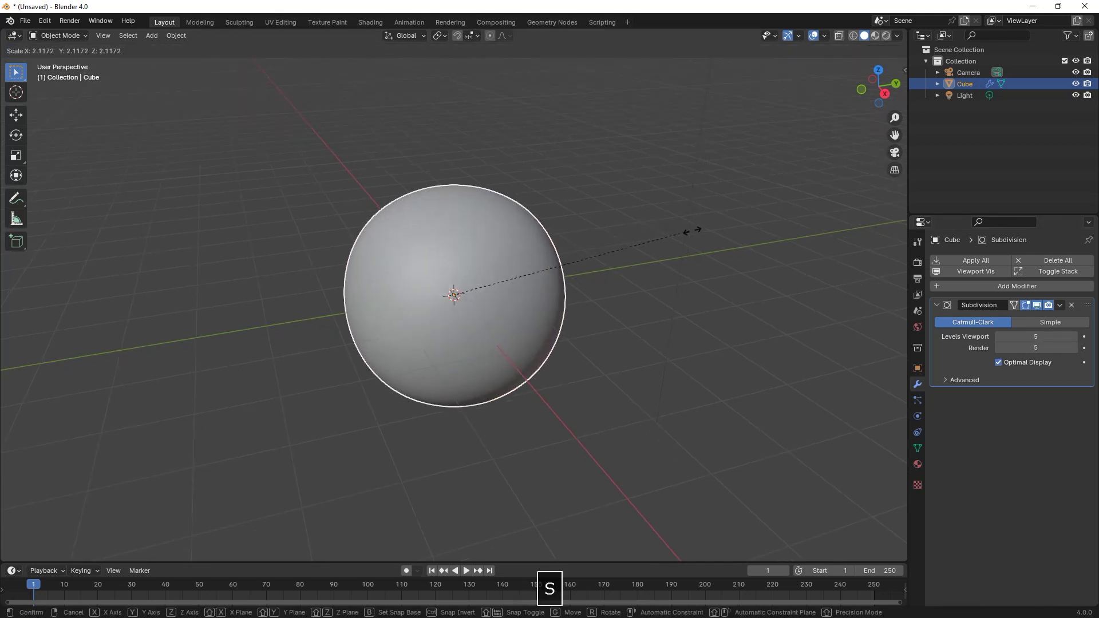
click(697, 231)
scroll(602, 225, down, 2)
middle_drag(603, 226, 576, 216)
key(g)
key(z)
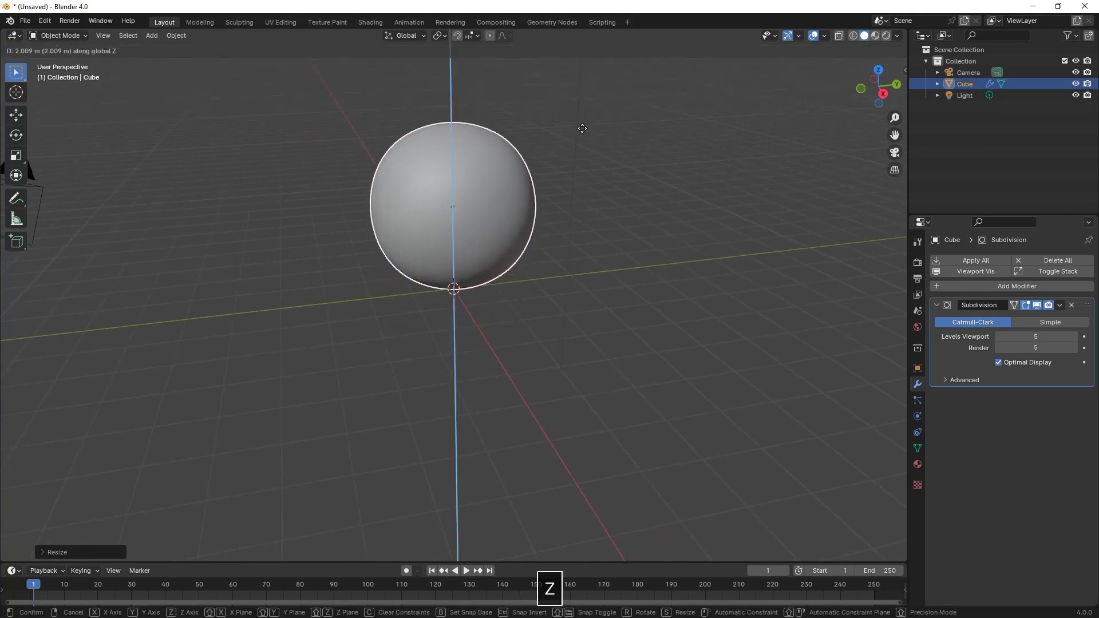
click(570, 199)
Add a ground plane and scale its mesh by 20 in Edit Mode
key(shift+a)
mouse_move(520, 277)
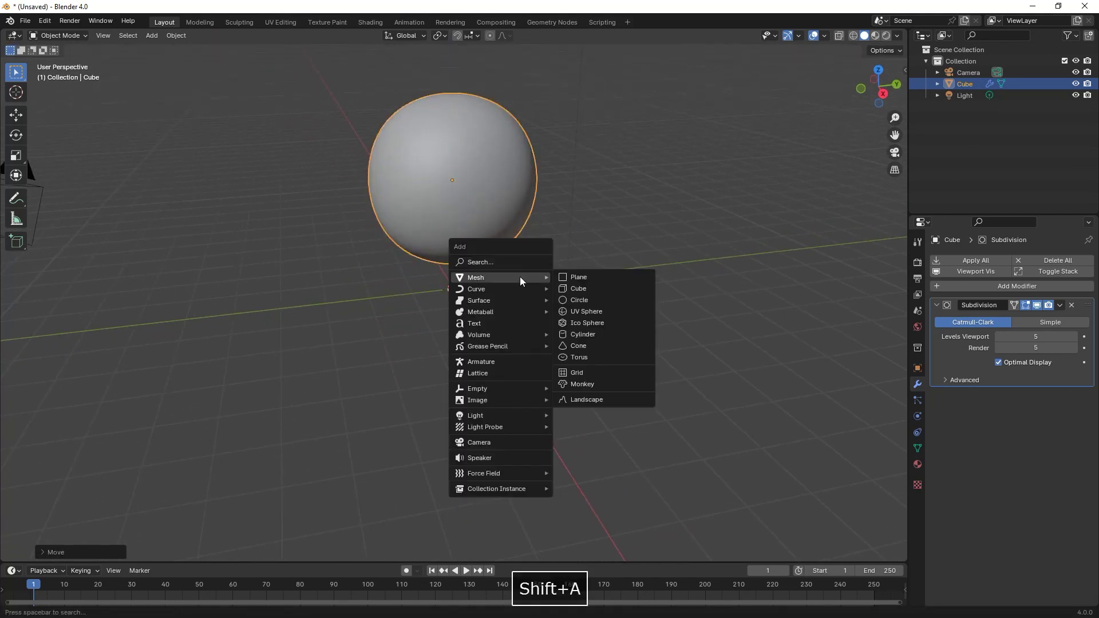
click(595, 277)
key(Tab)
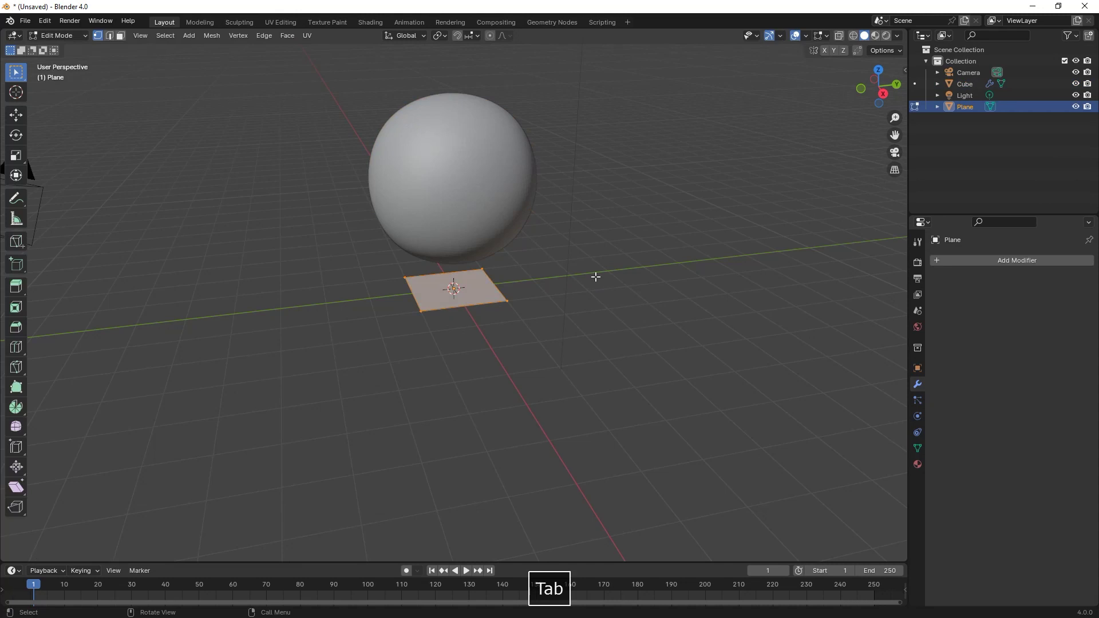
key(s)
key(2)
key(0)
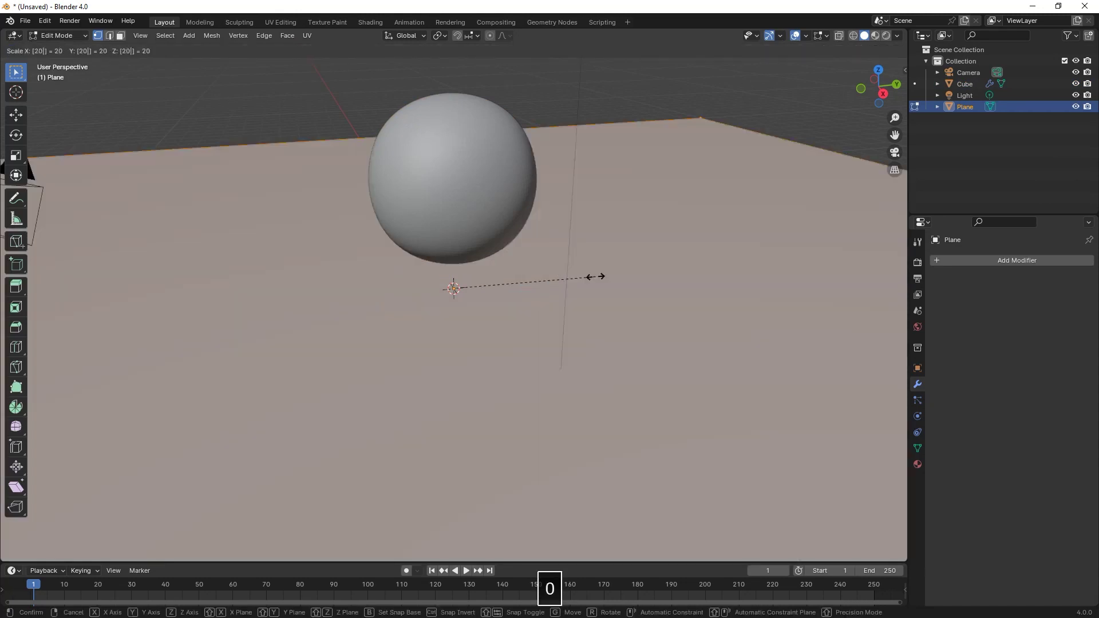
key(Return)
key(Tab)
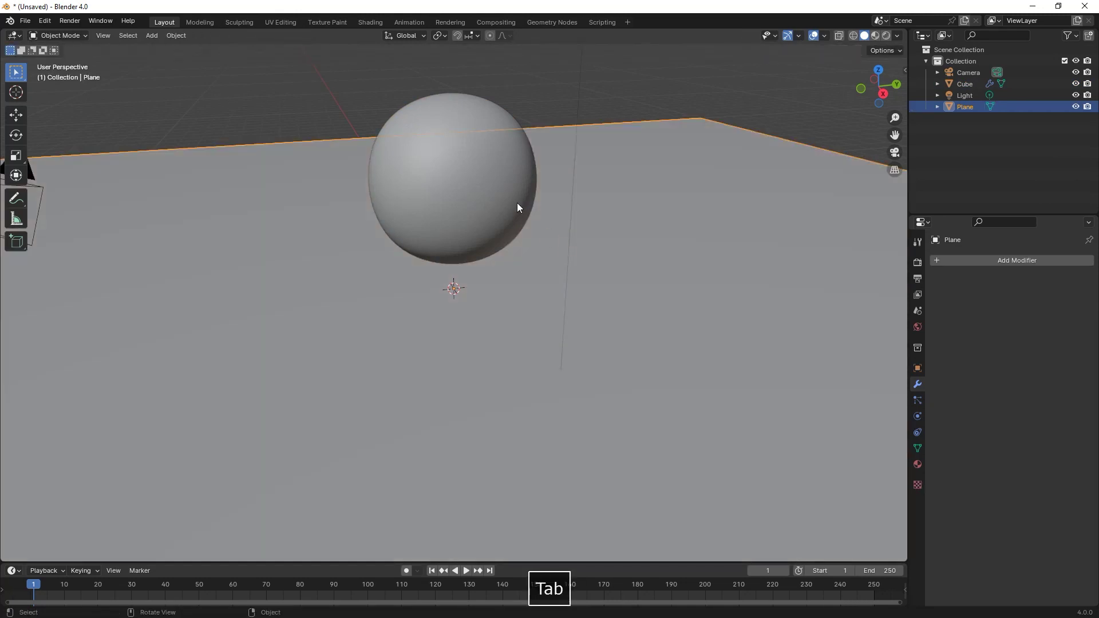
Lower the rounded cube along Z until it rests on the ground plane
click(517, 207)
key(g)
key(z)
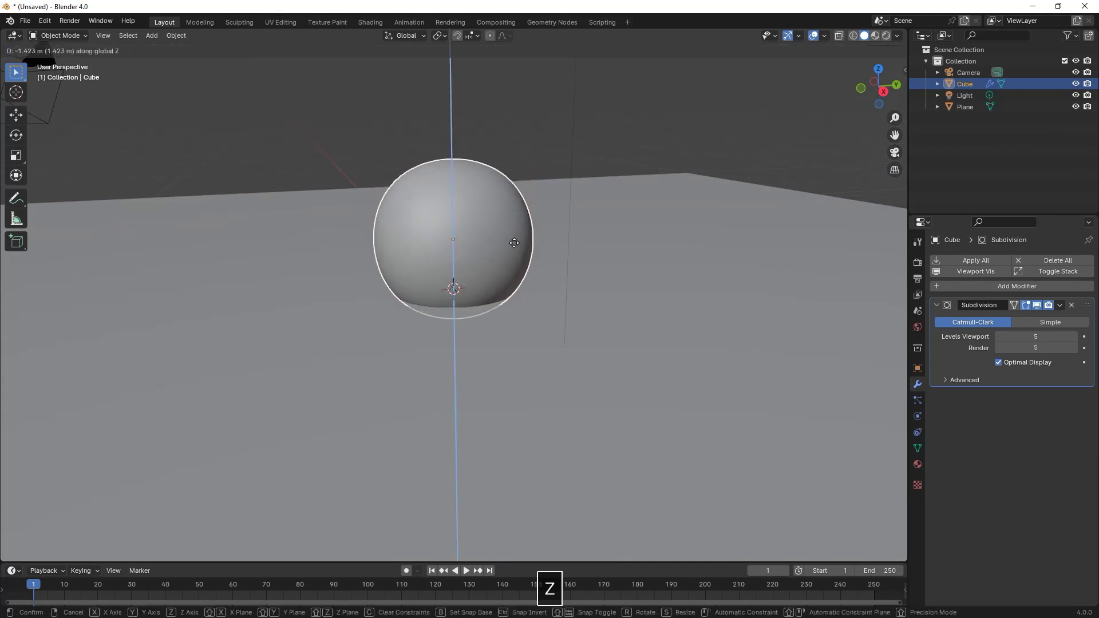
click(534, 190)
Show the viewport in Rendered shading and apply the rounded cube's Subdivision modifier
scroll(532, 212, up, 2)
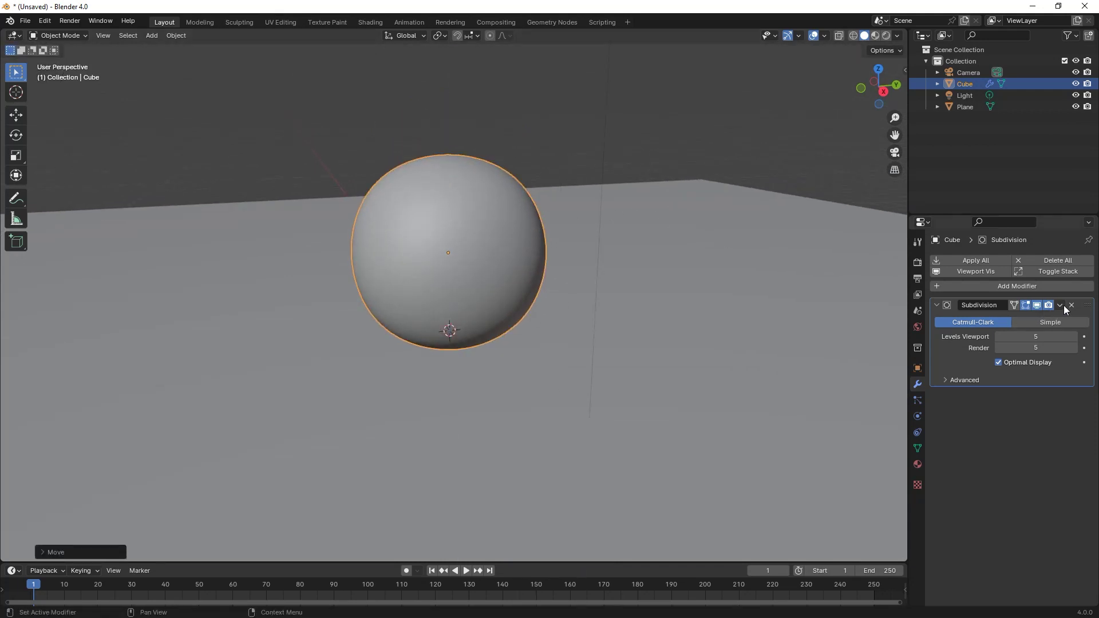
click(887, 36)
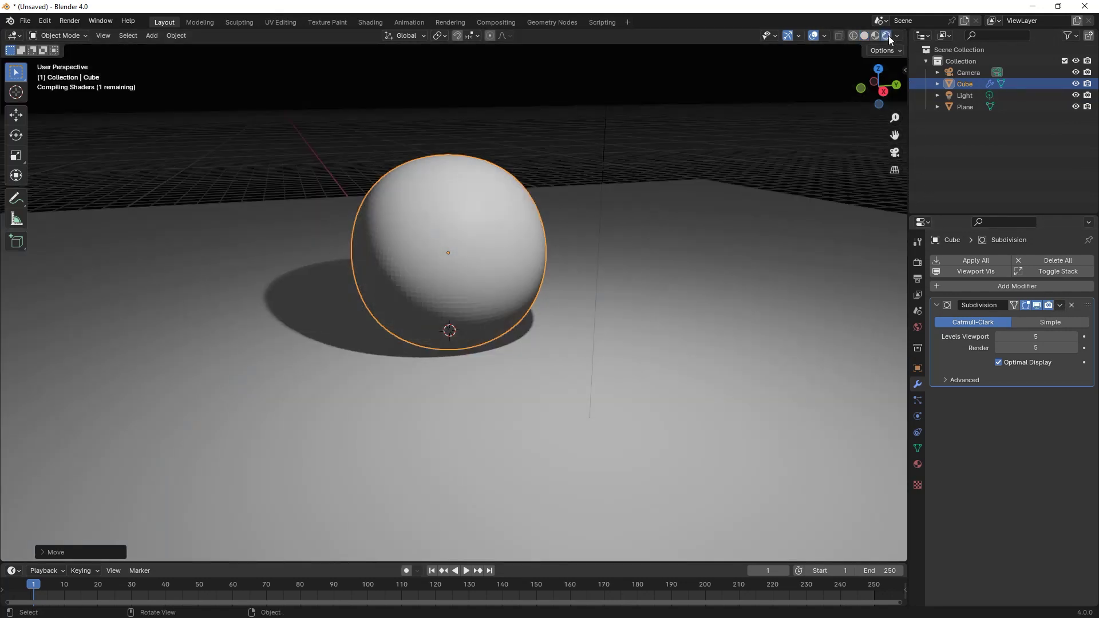
click(1060, 306)
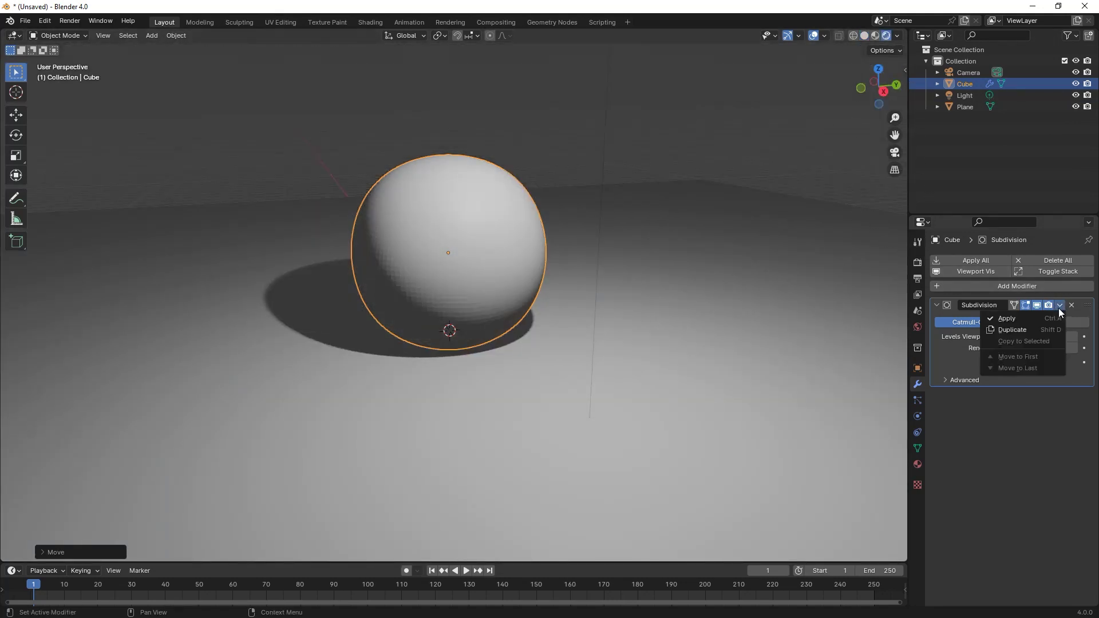
click(1011, 317)
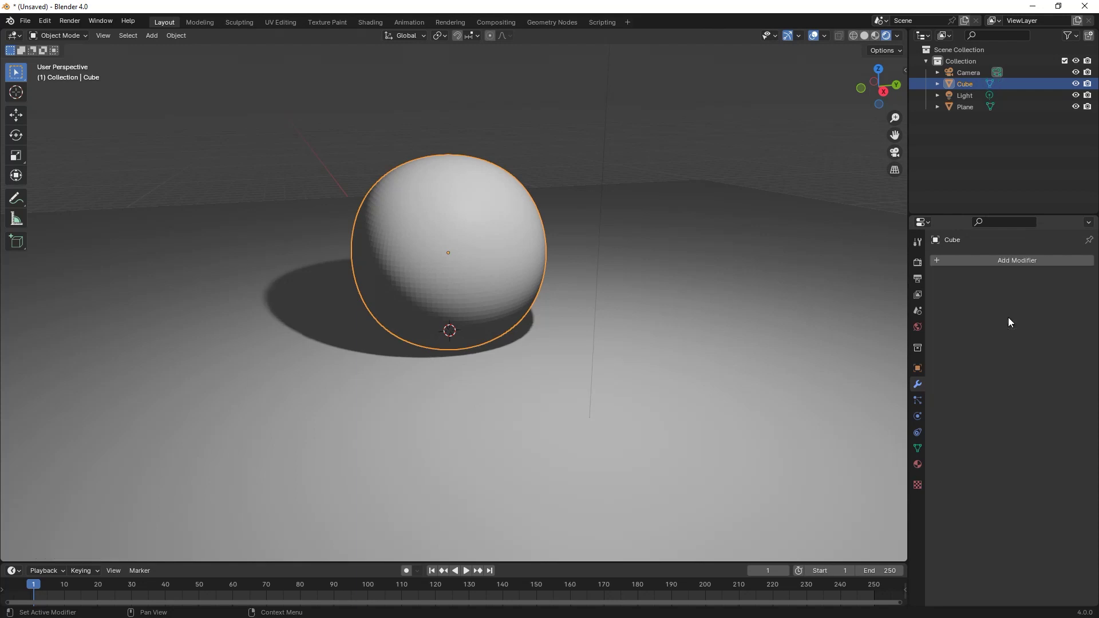
Add a Displace modifier to the rounded cube and create a new texture for it
click(1007, 259)
mouse_move(1007, 259)
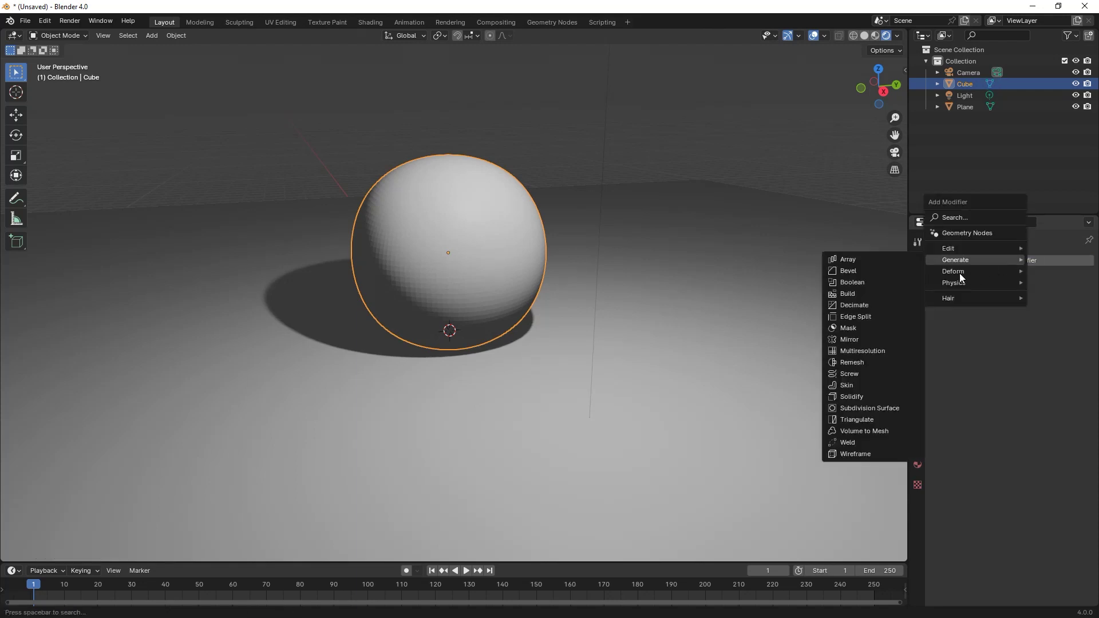
mouse_move(958, 273)
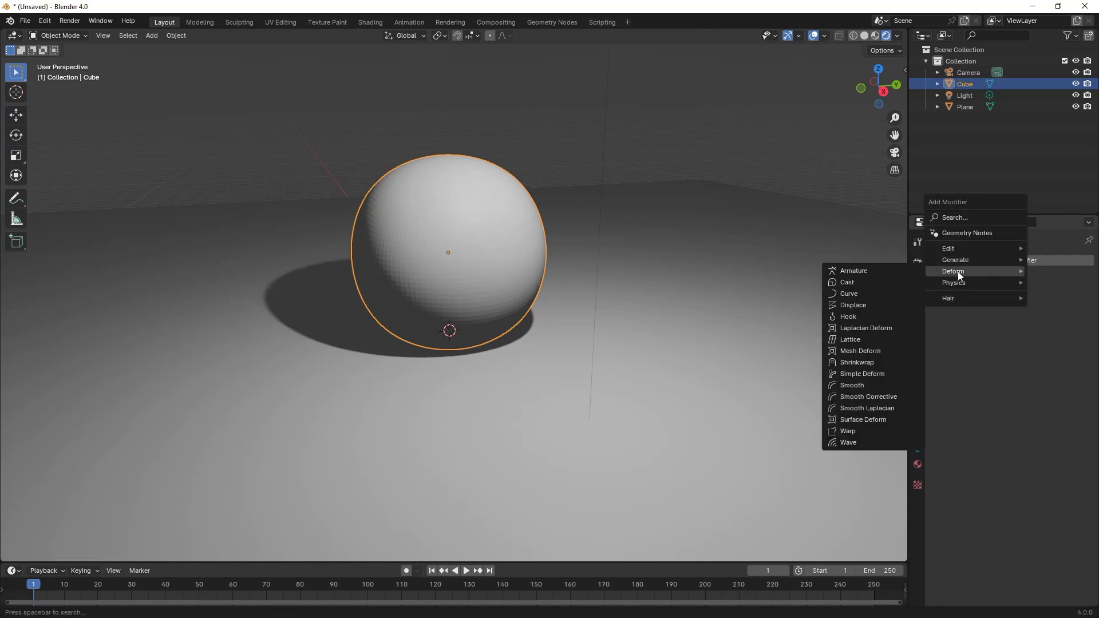
click(860, 304)
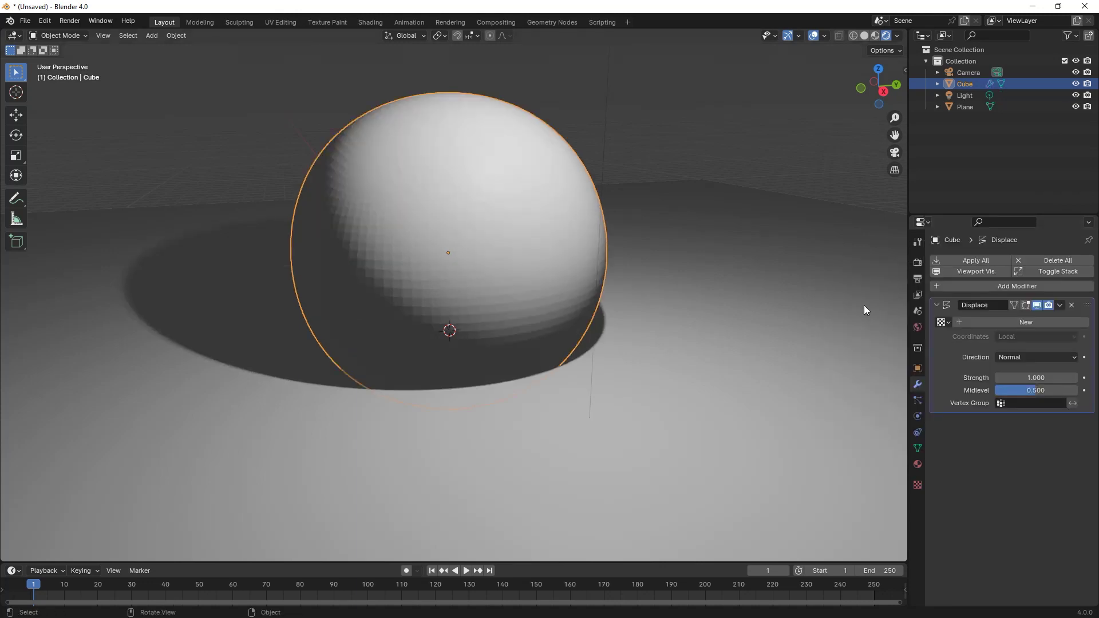
click(1019, 324)
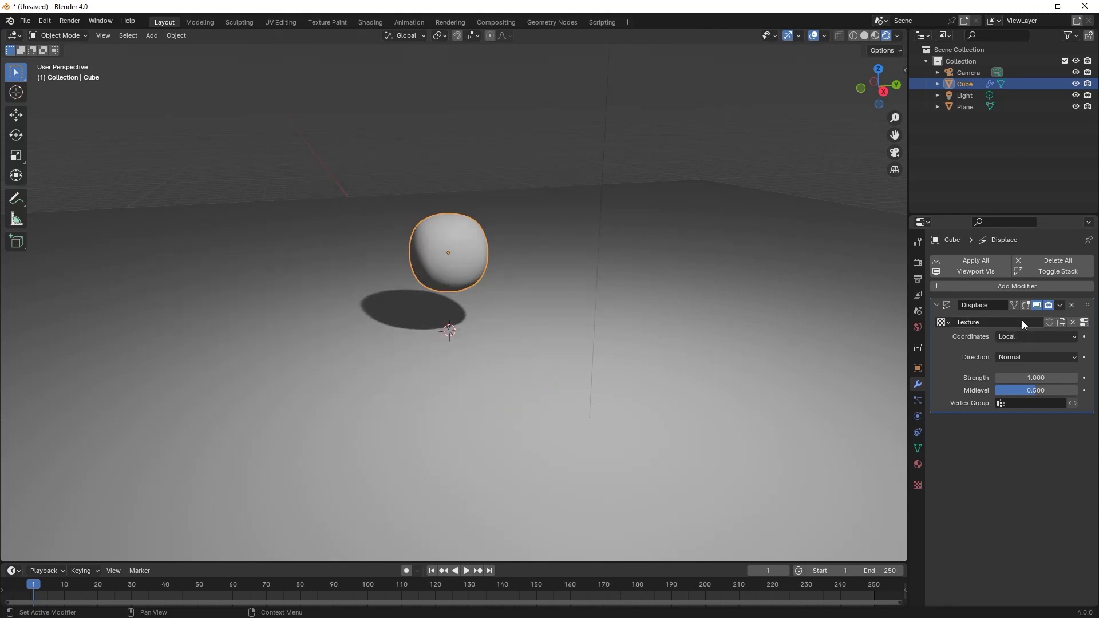
Set the displacement texture's type to Voronoi and its distance metric to Minkowski
click(1084, 323)
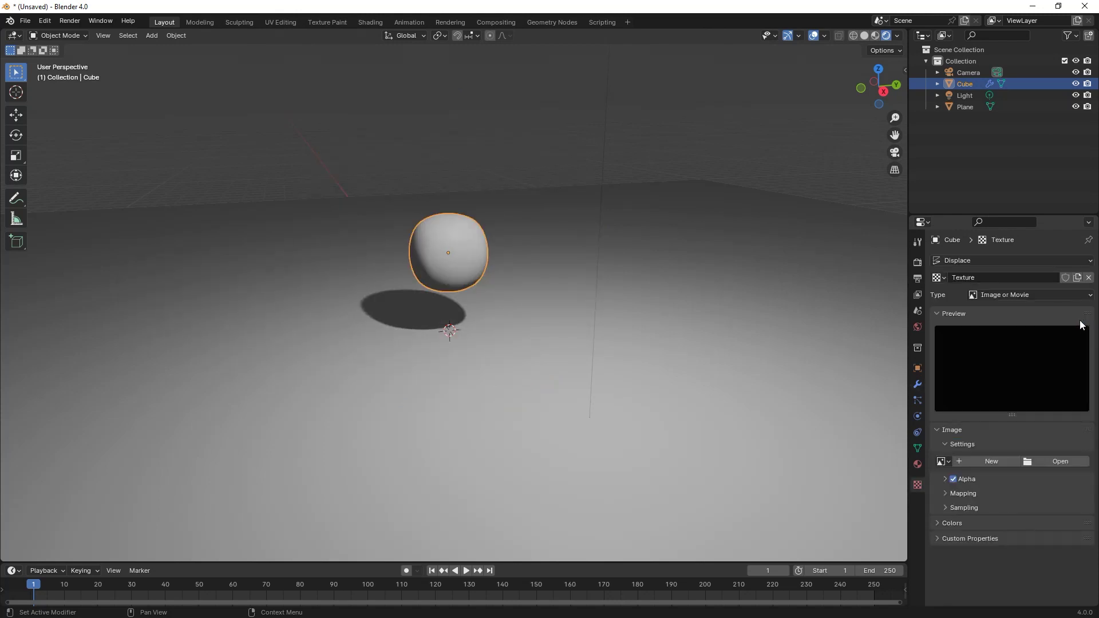
click(1026, 295)
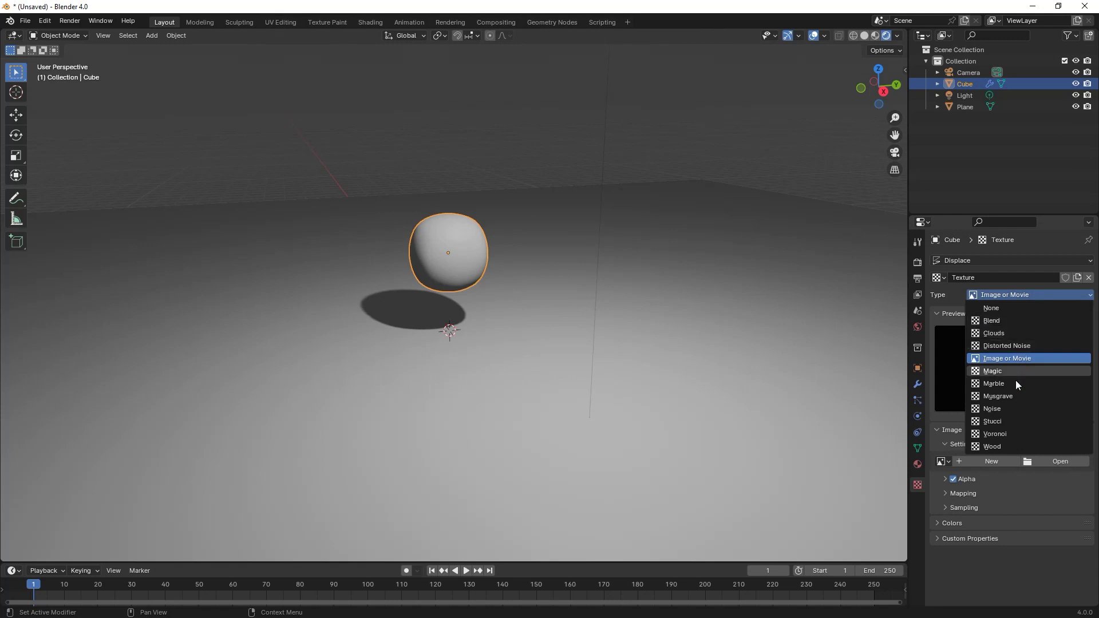
click(1005, 432)
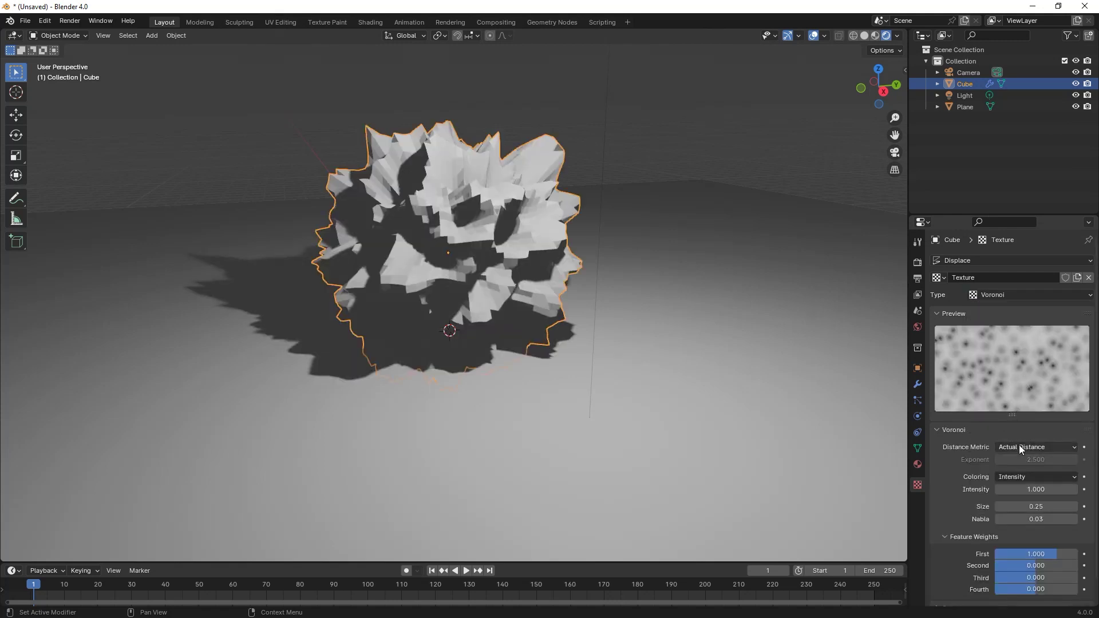
click(1020, 446)
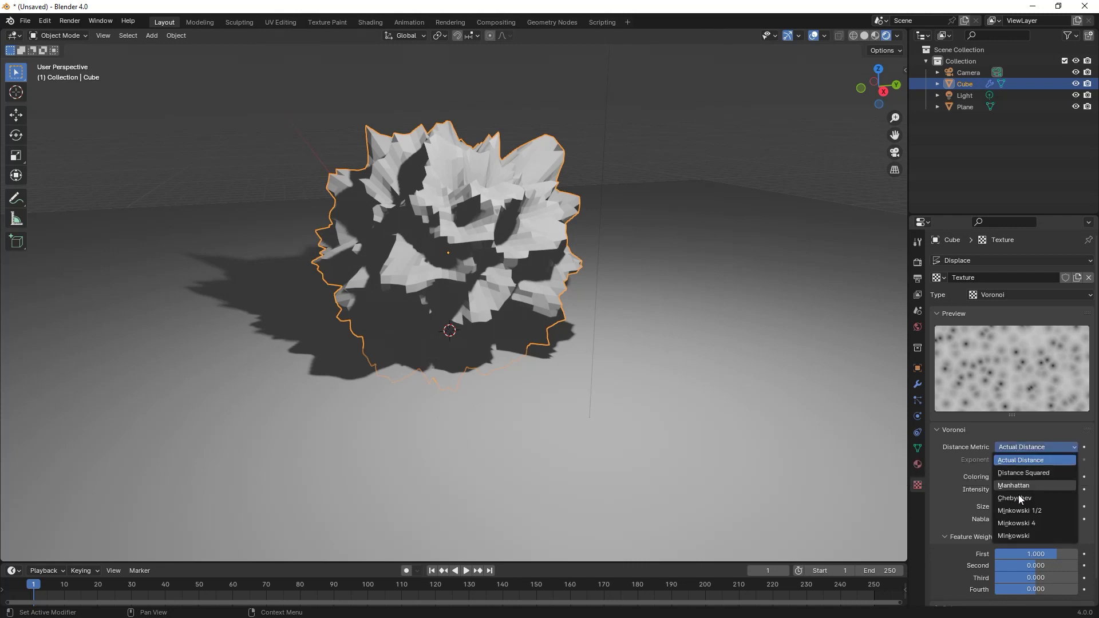
click(1012, 535)
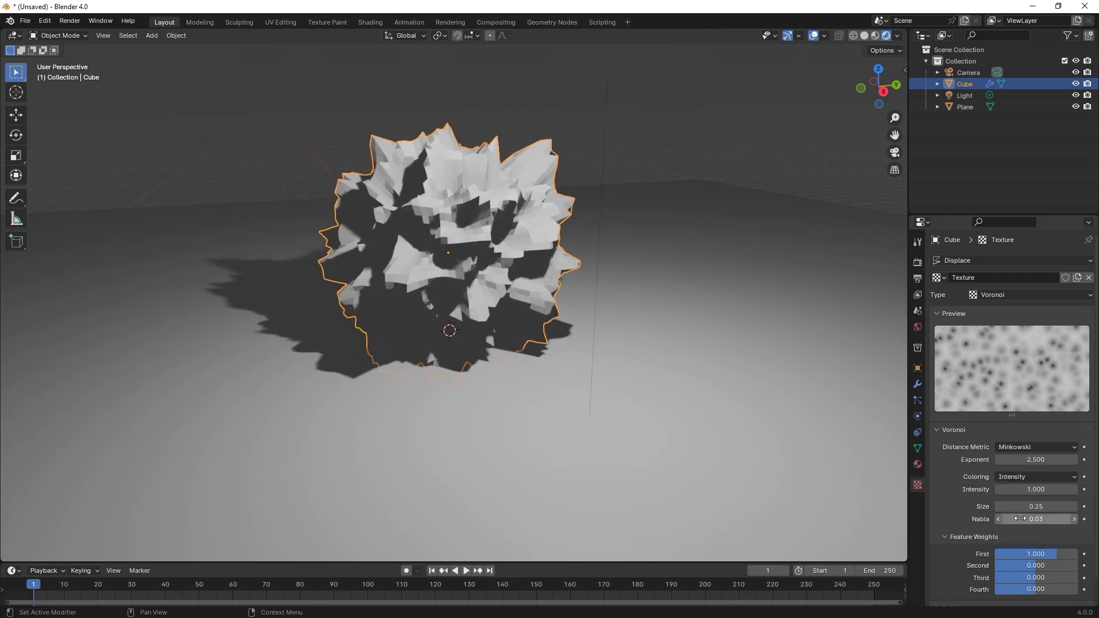
Set the Voronoi texture's intensity to 2.2 and its size to 0.15
click(1030, 490)
text(2.2)
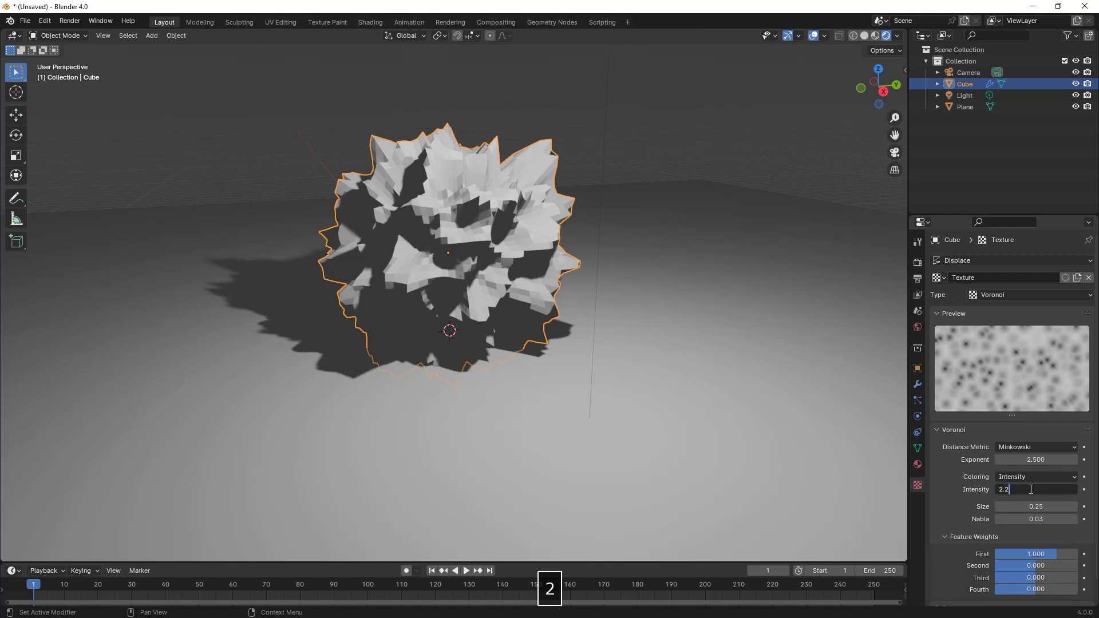
key(Return)
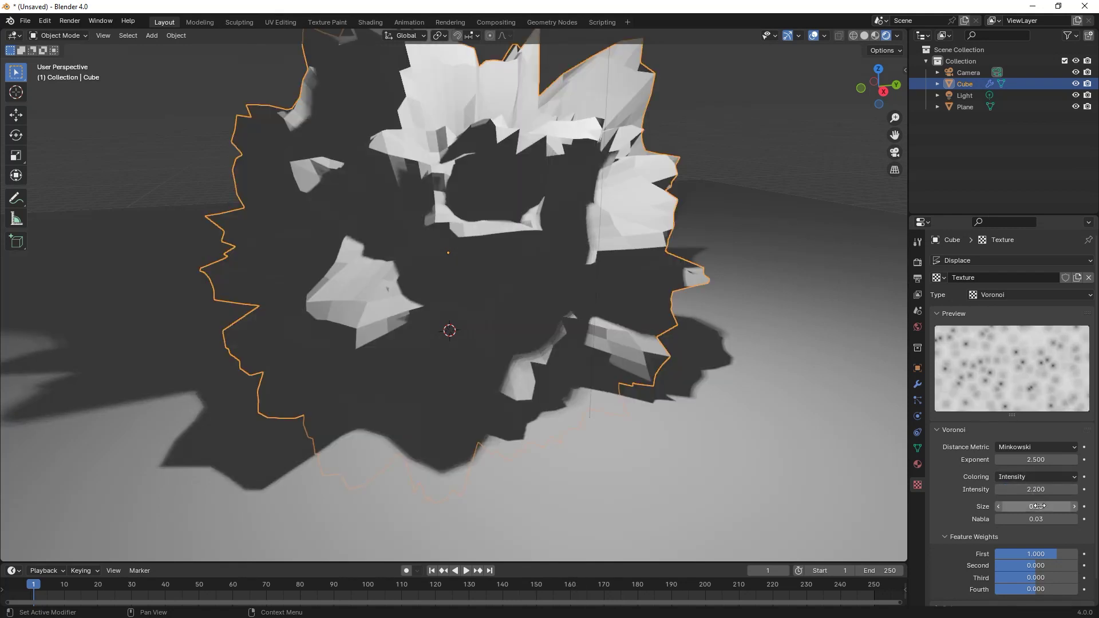
click(1038, 506)
text(0.15)
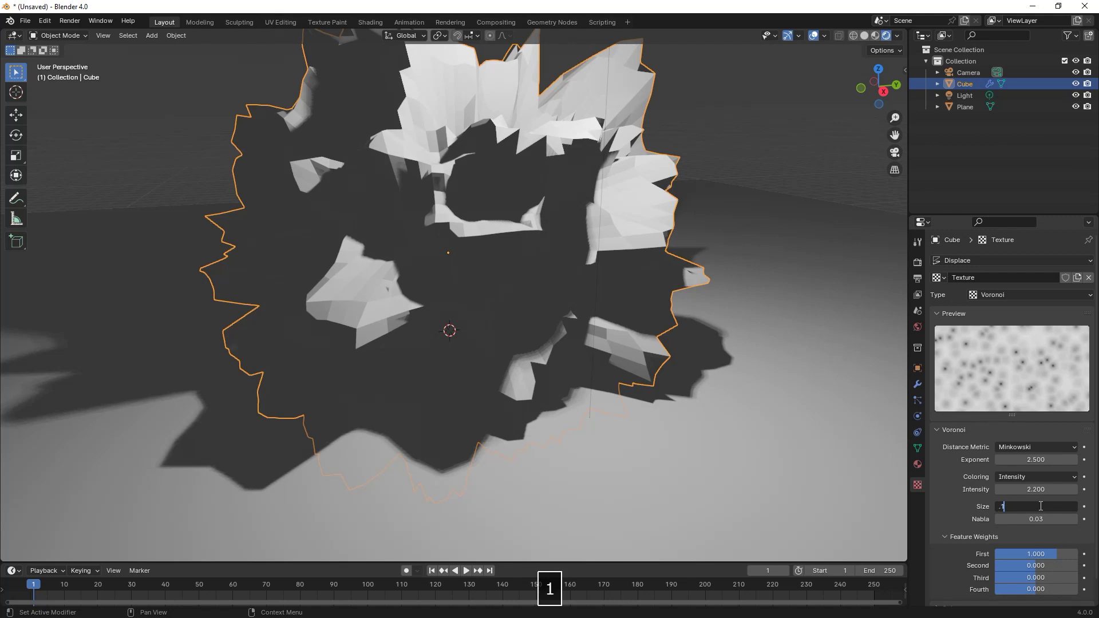
key(Return)
Set the Displace modifier's strength to 0.3
scroll(726, 287, down, 1)
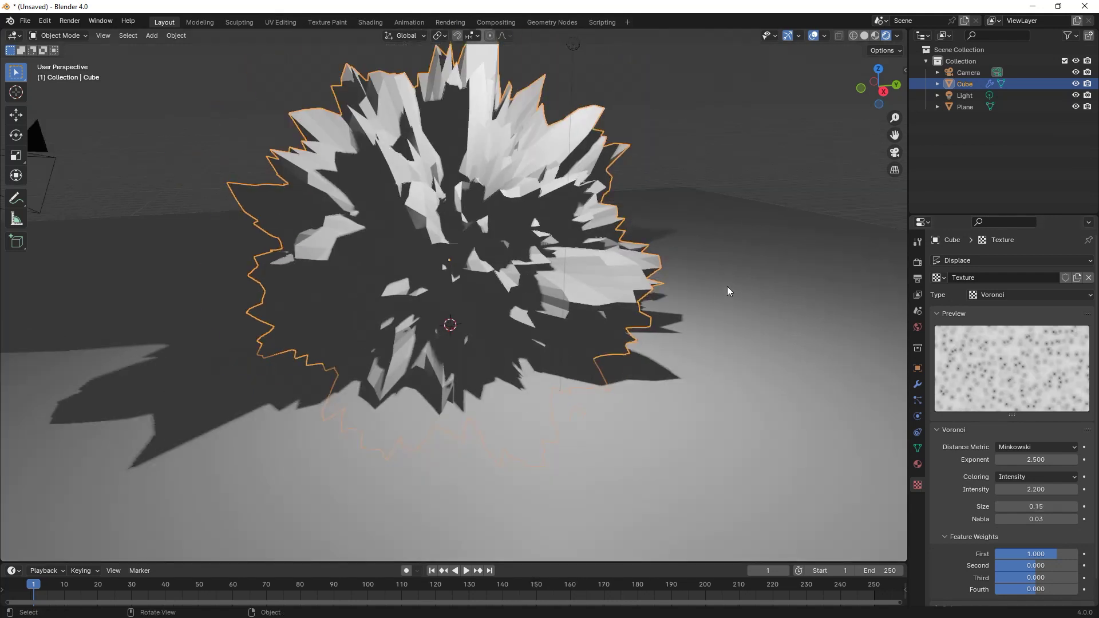
middle_drag(726, 286, 717, 287)
click(917, 384)
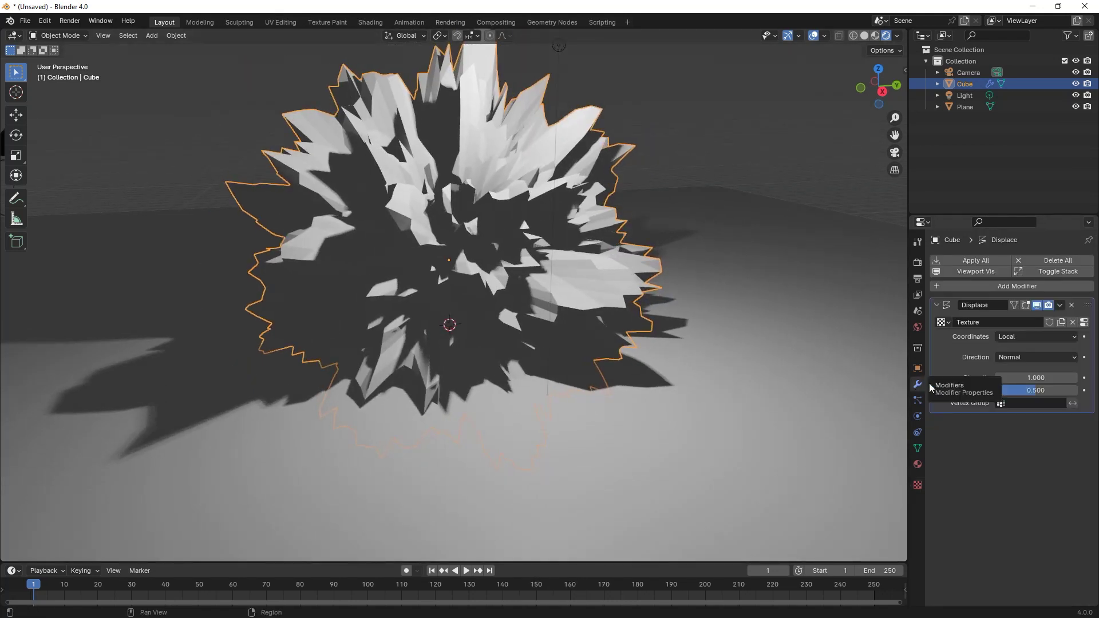
click(1024, 377)
text(0.3)
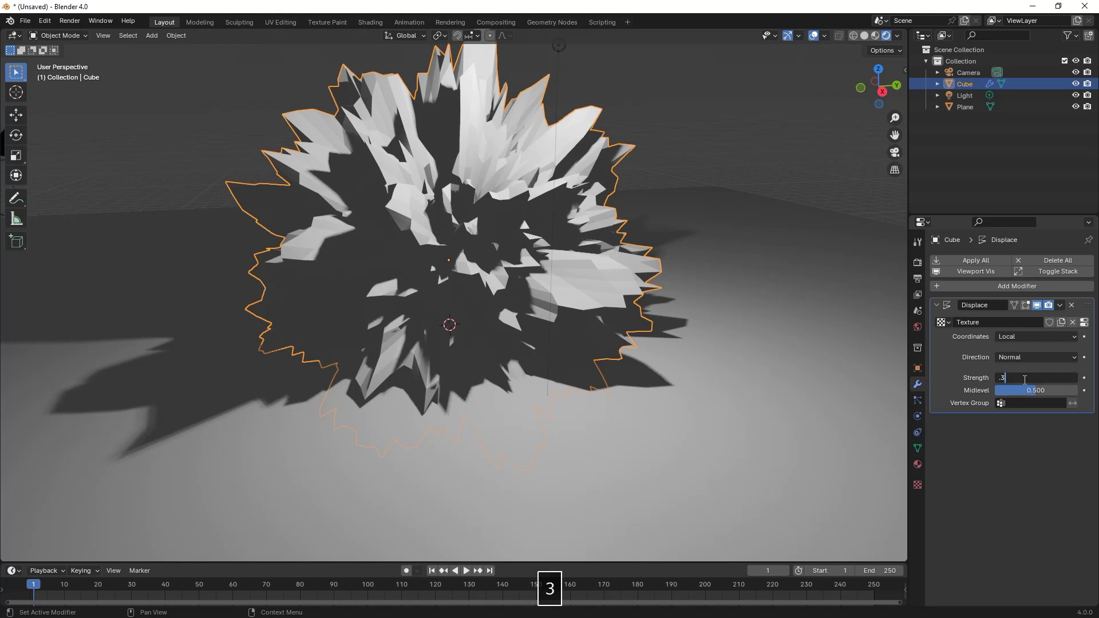
key(Return)
Stretch the displaced cube's entire mesh slightly along the global Y axis in Edit Mode and return to Object Mode
middle_drag(680, 248, 587, 222)
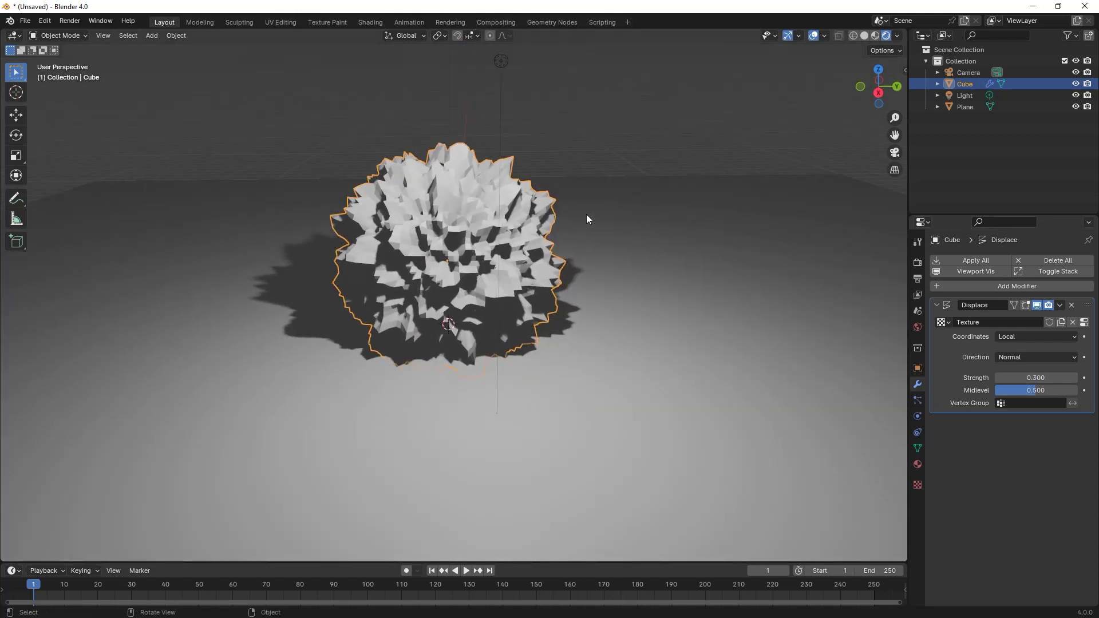
key(Tab)
key(s)
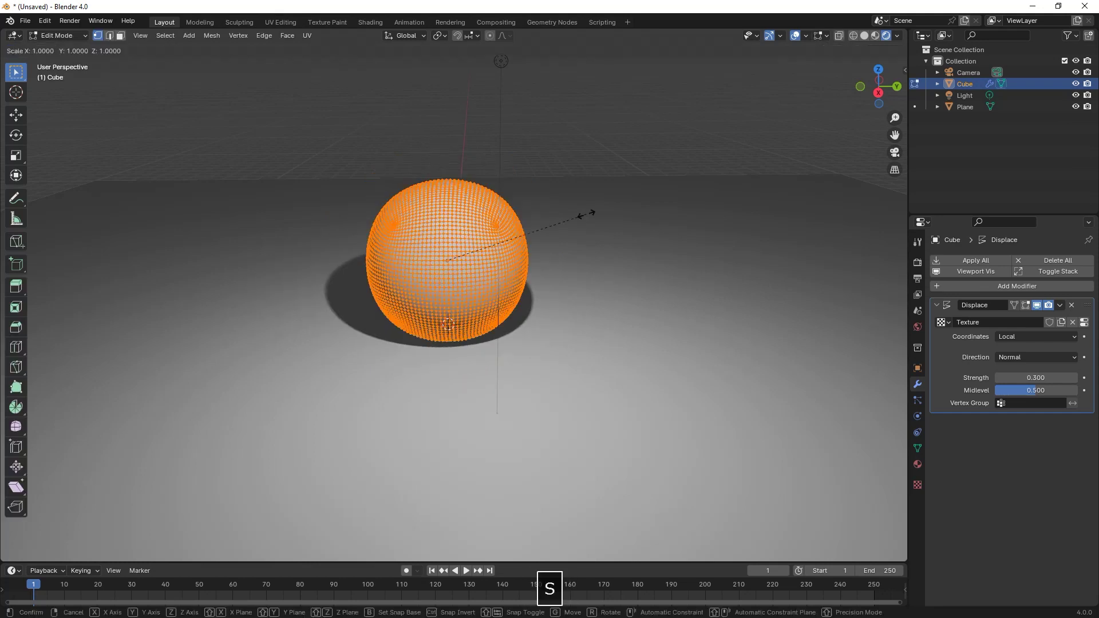
key(y)
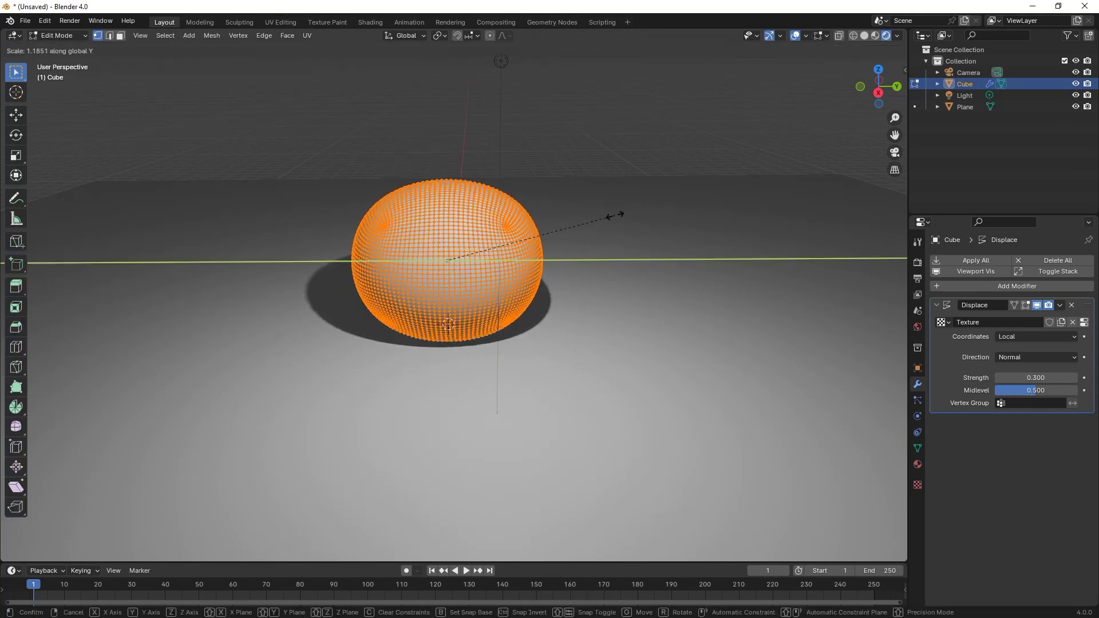
click(627, 216)
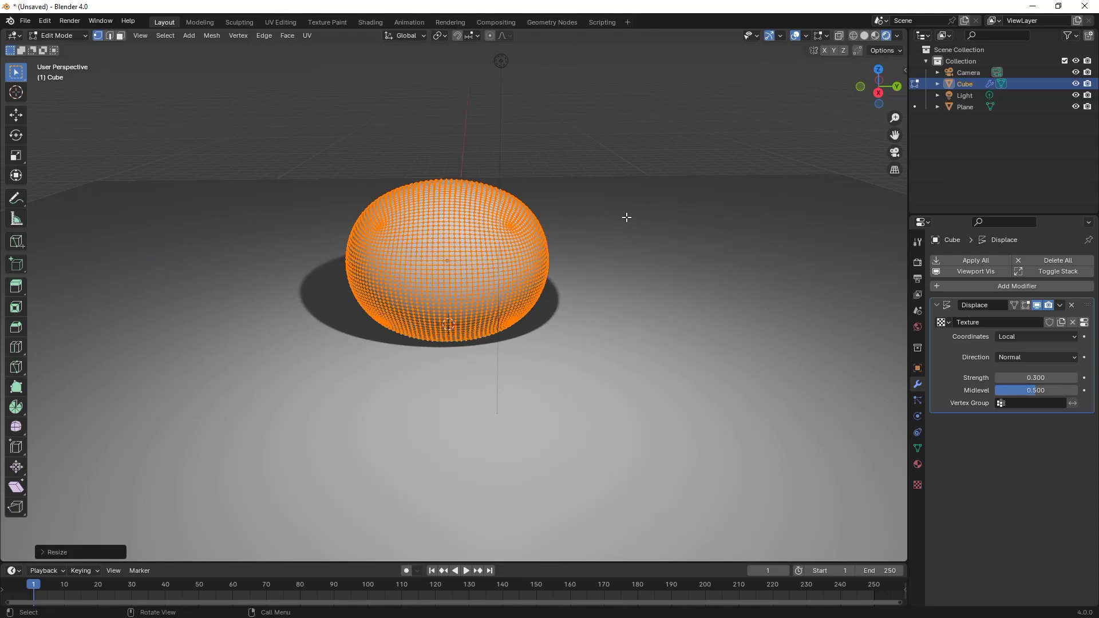
key(Tab)
middle_drag(582, 211, 590, 225)
scroll(591, 226, up, 1)
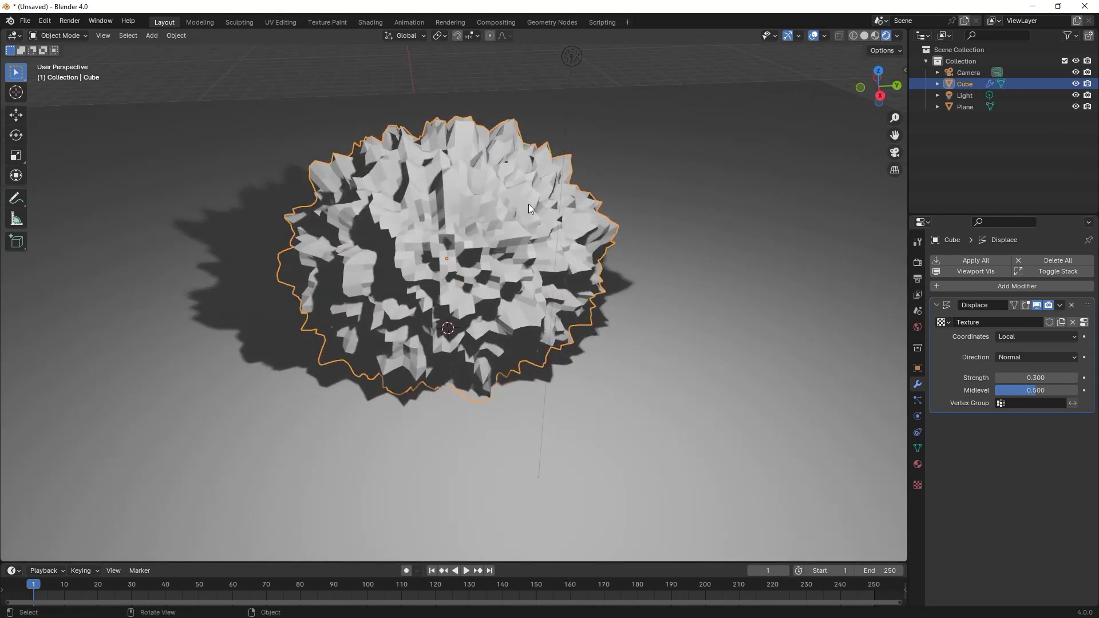
Add a Subdivision Surface modifier to the cube with viewport level 2 and apply it
click(999, 288)
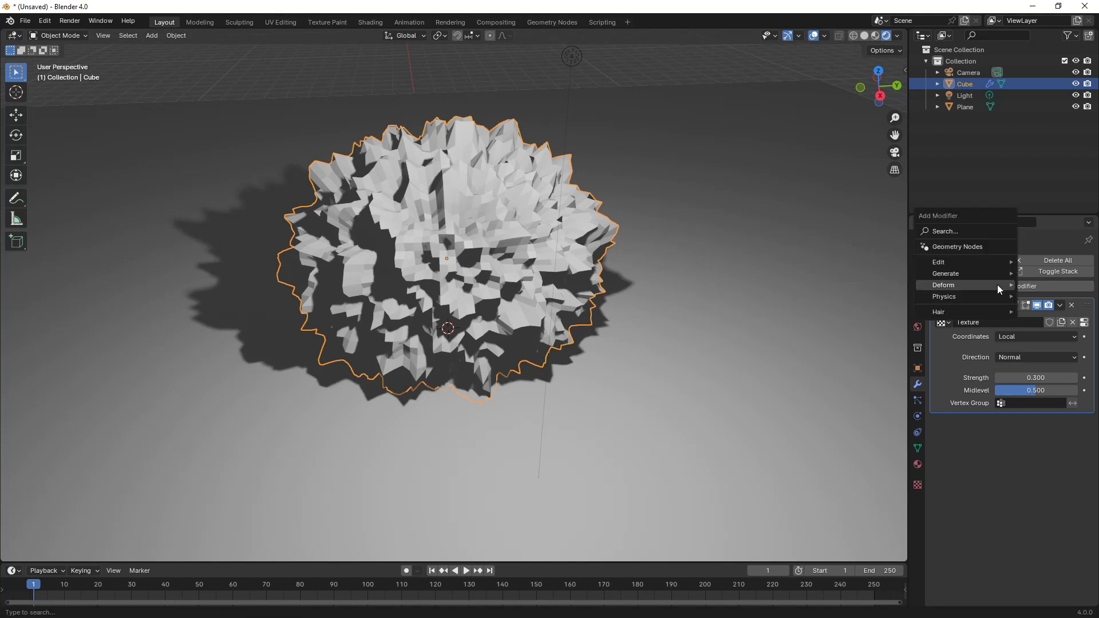
mouse_move(986, 273)
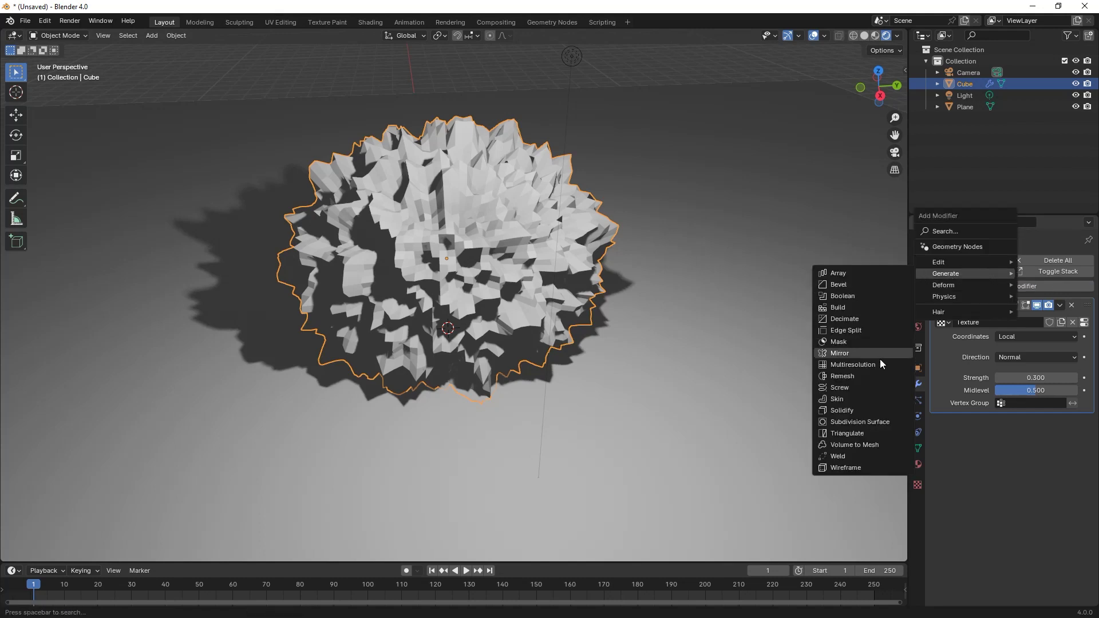
click(858, 422)
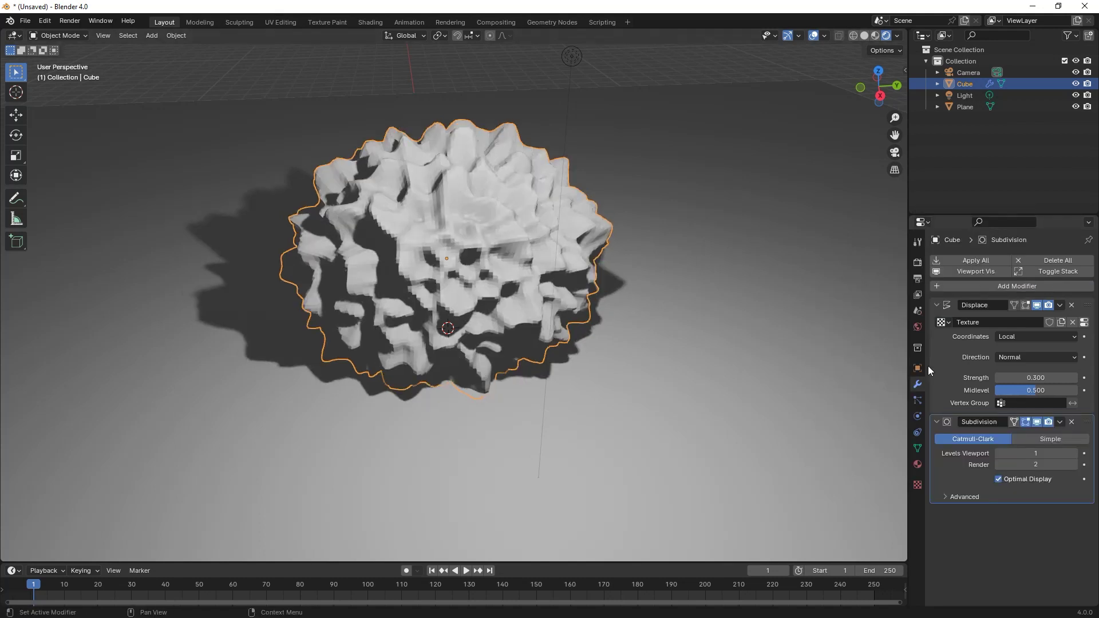
click(1074, 453)
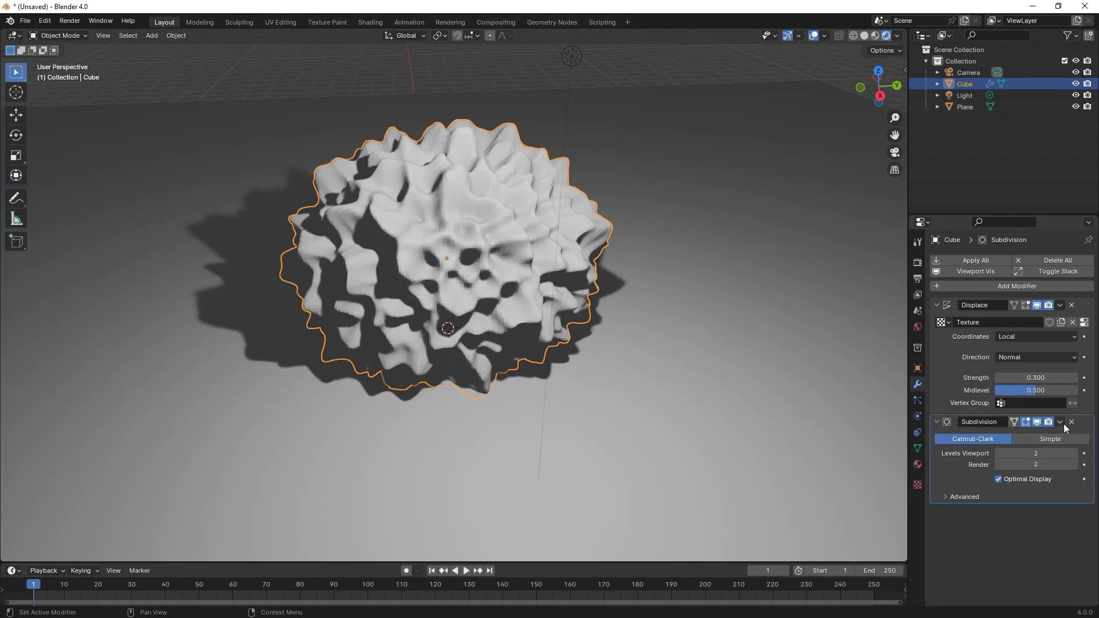
click(1062, 422)
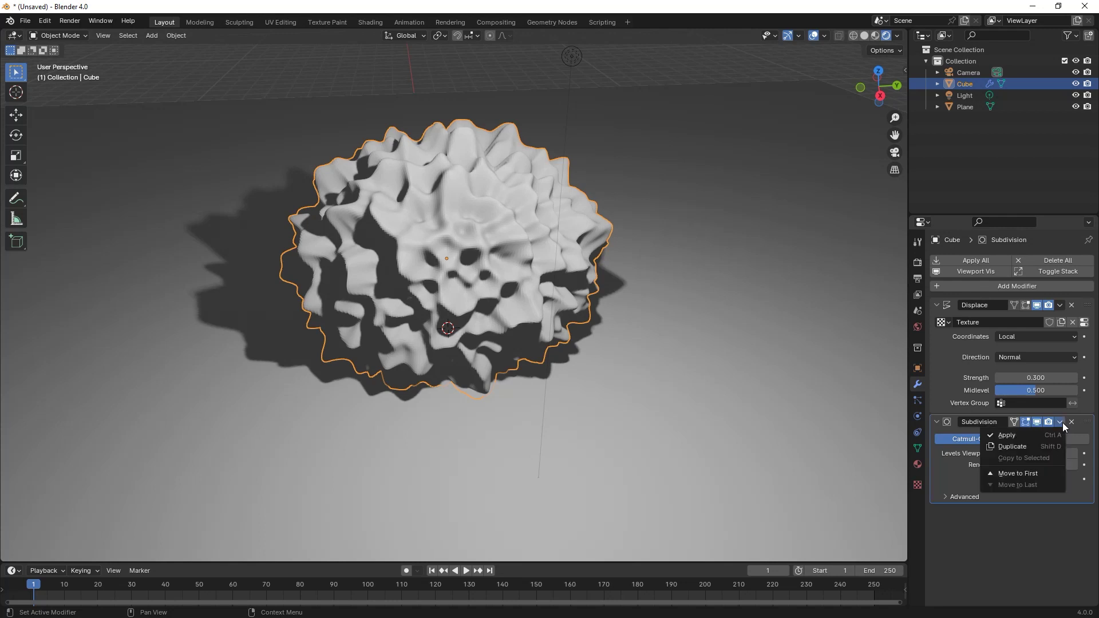
click(1034, 432)
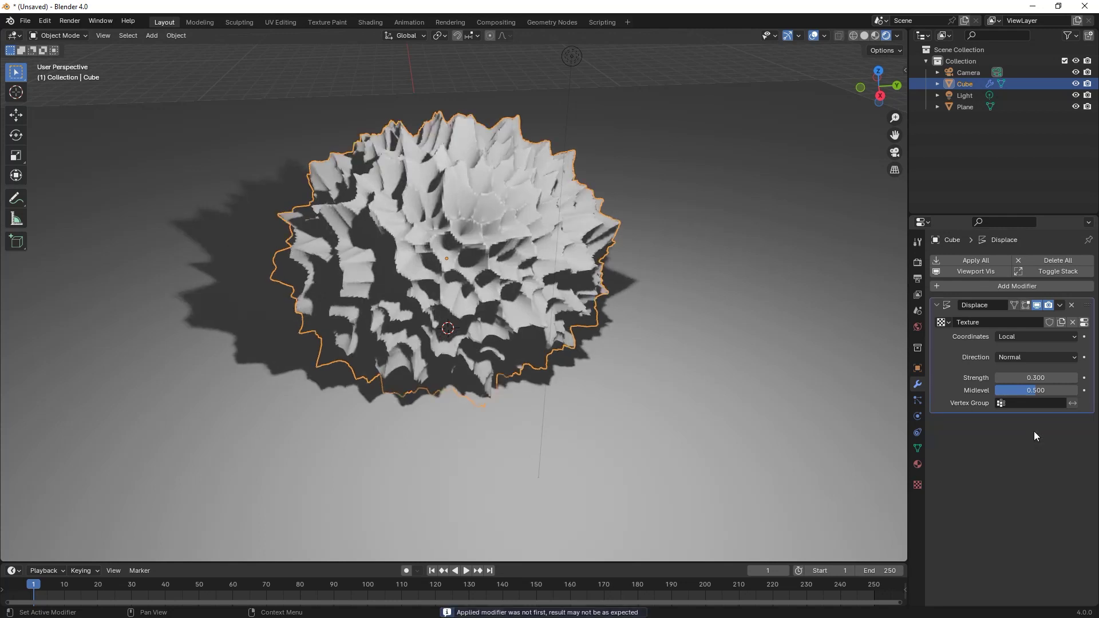
Add a new Subdivision Surface modifier to the cube below the Displace modifier
click(1025, 285)
mouse_move(1024, 284)
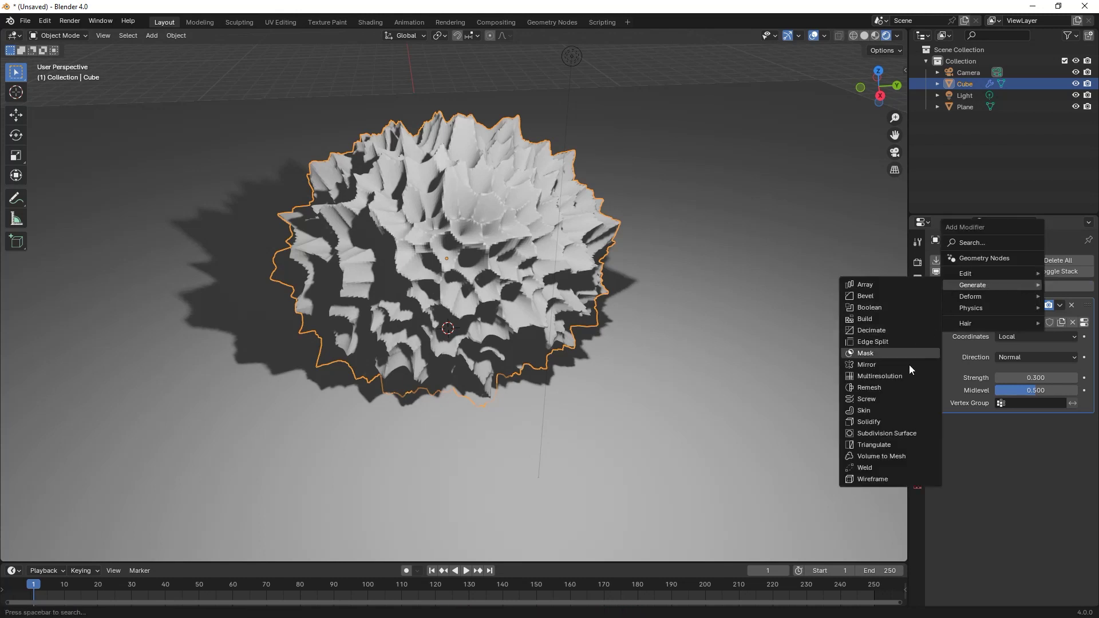
click(894, 433)
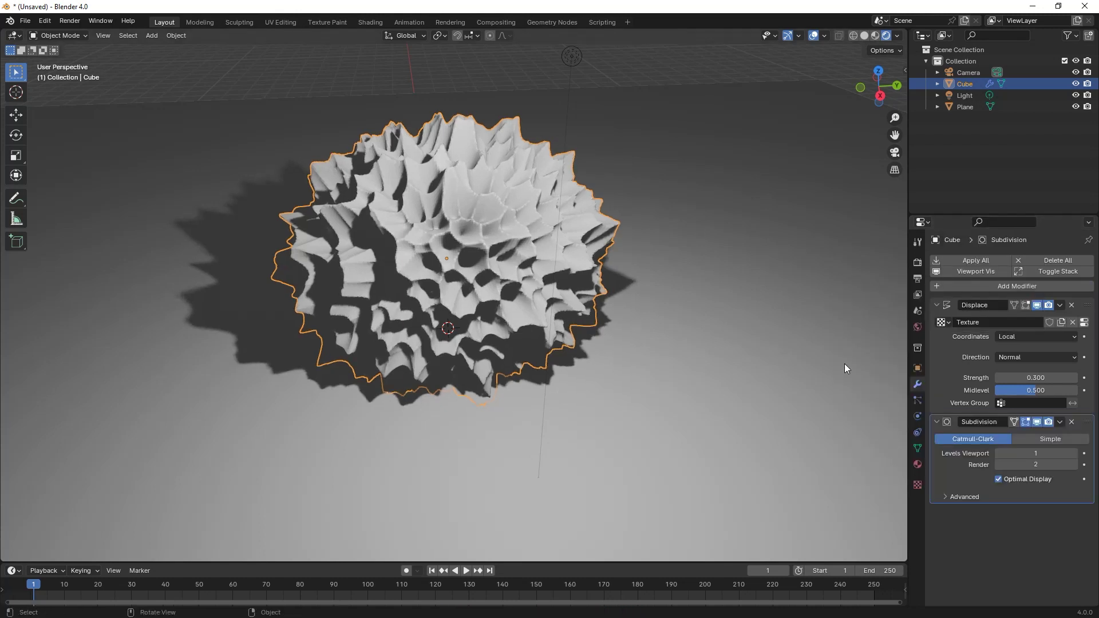
Apply smooth shading to the displaced cube
scroll(503, 230, up, 5)
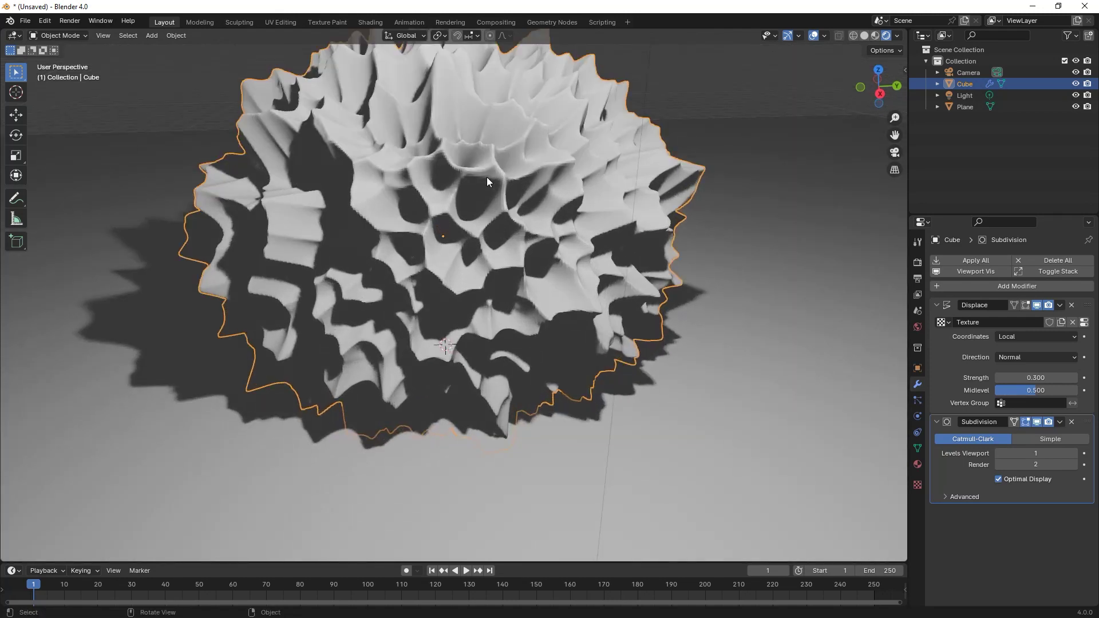
right_click(486, 177)
click(446, 177)
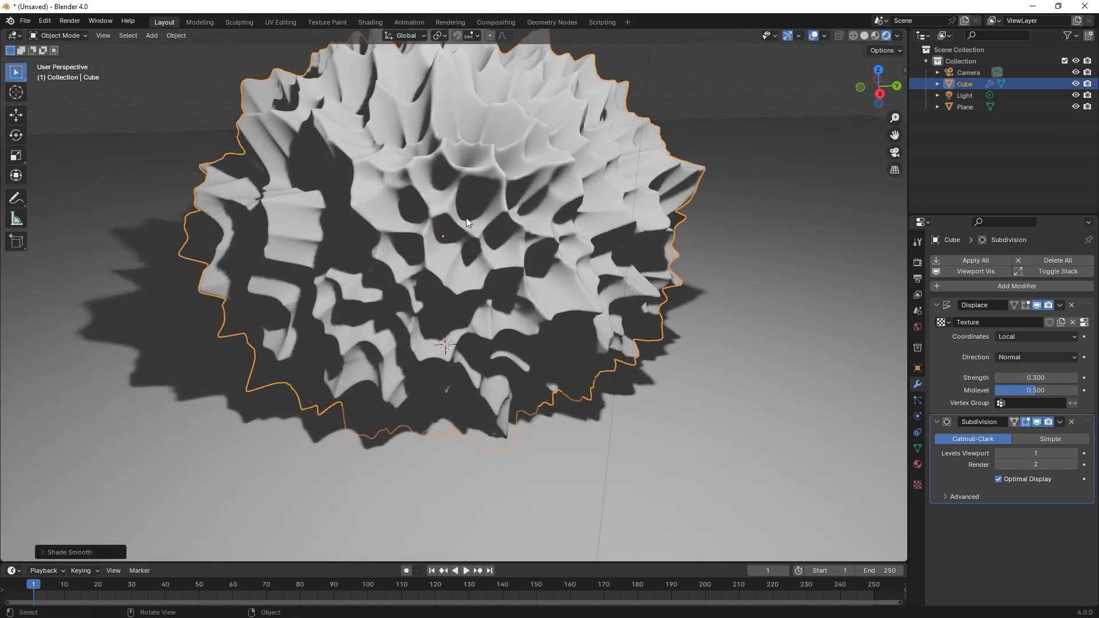
middle_drag(465, 217, 500, 231)
scroll(448, 242, down, 2)
scroll(498, 231, up, 1)
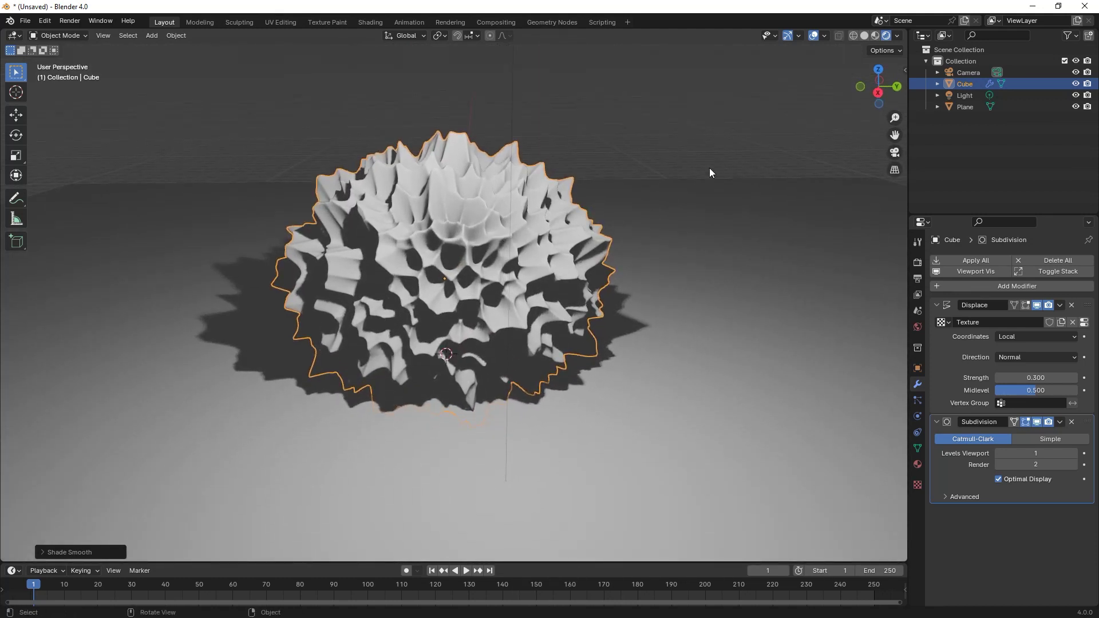
Split the 3D viewport vertically and turn the new area into a Shader Editor showing the cube's material nodes
drag(904, 31, 370, 103)
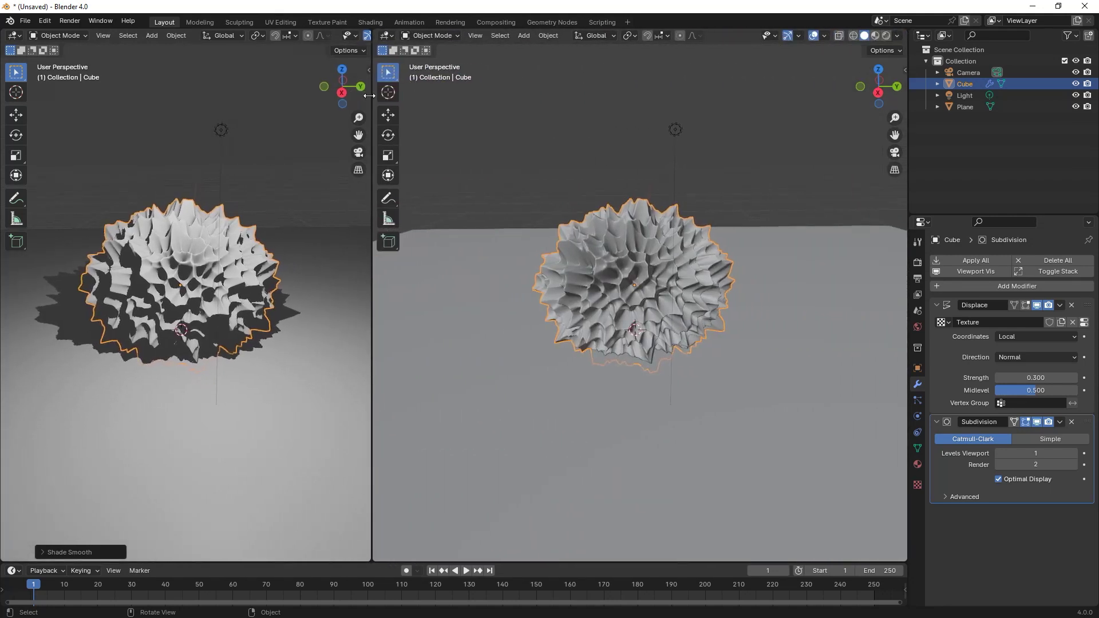
click(386, 36)
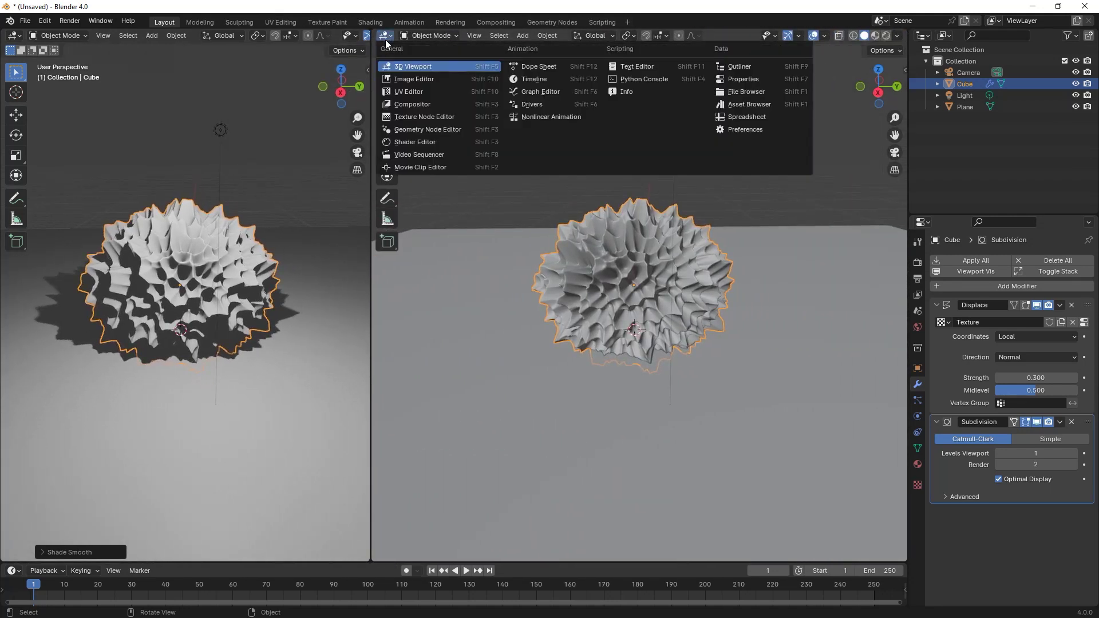
click(413, 143)
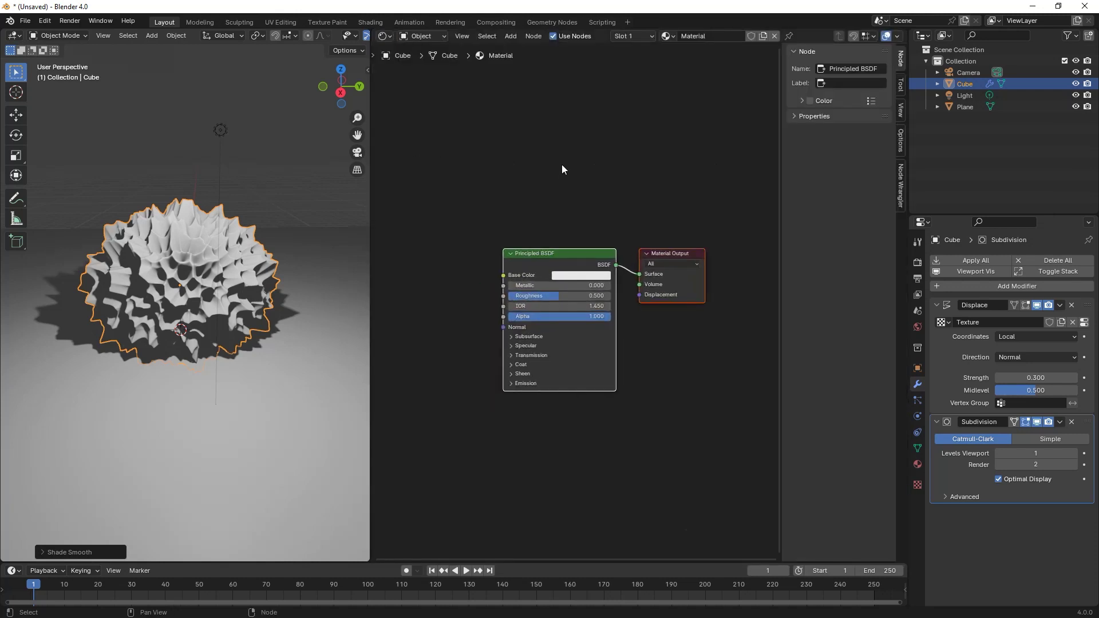
key(Home)
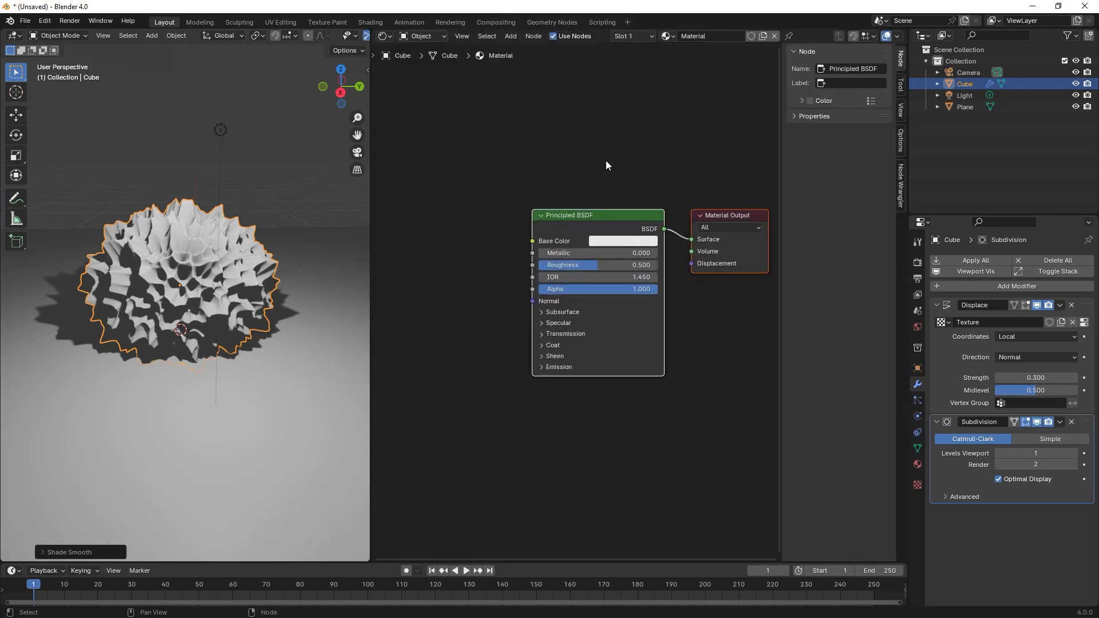
click(600, 216)
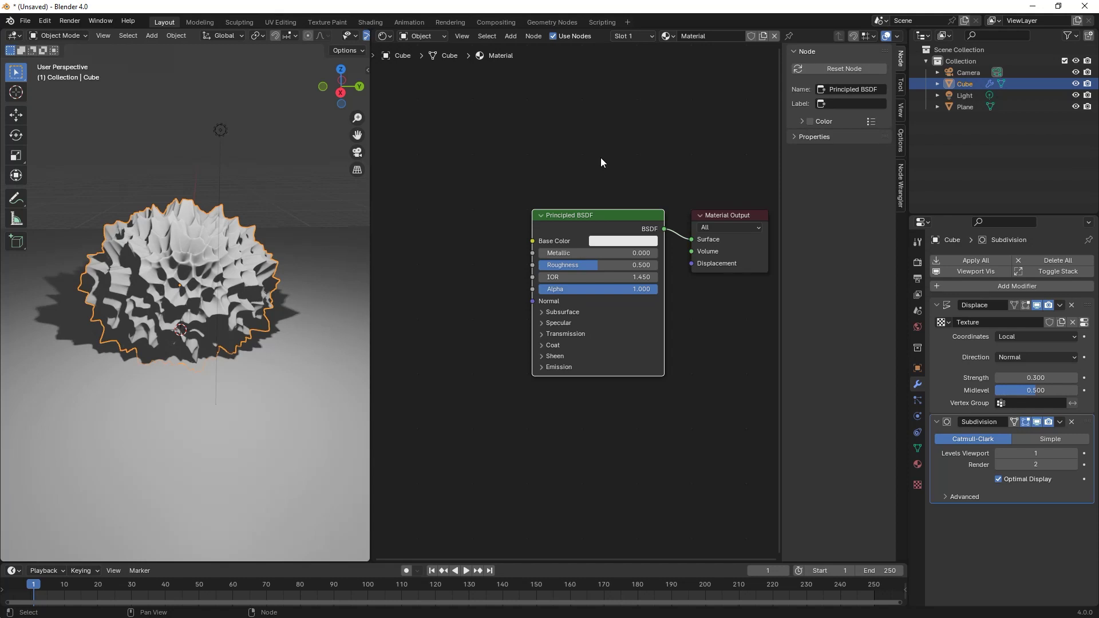
scroll(594, 159, down, 2)
middle_drag(580, 153, 629, 147)
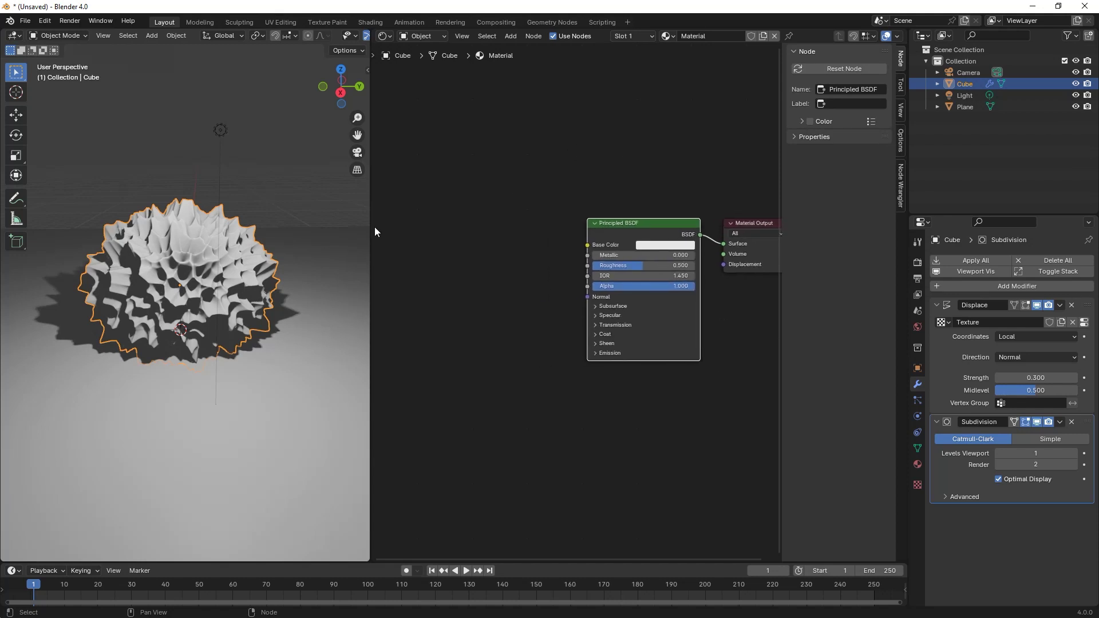
Raise the light to about 6.97 m in Z and shift it horizontally to about X 3.19 m, Y 3.25 m
scroll(271, 196, down, 4)
click(200, 224)
key(g)
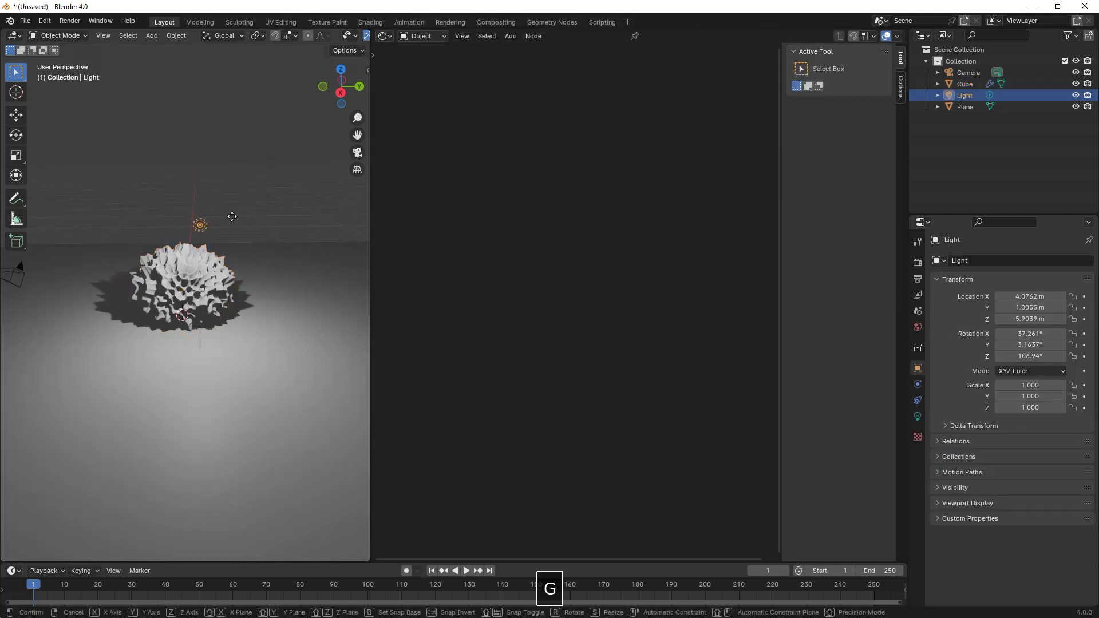
key(z)
click(234, 194)
key(g)
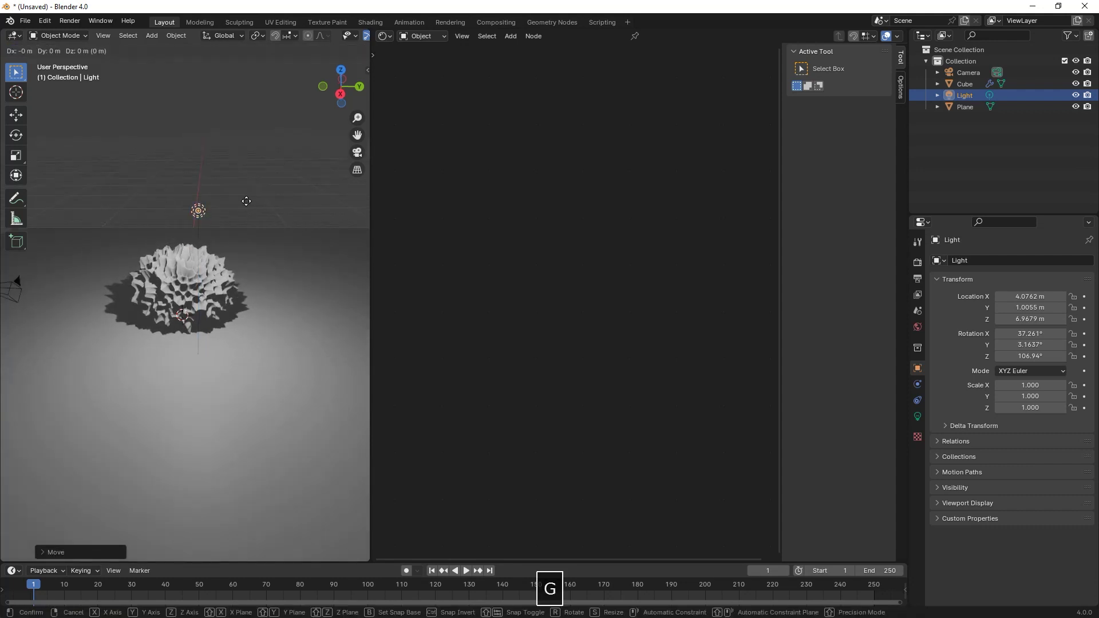
key(shift+z)
click(301, 197)
Duplicate the light and place the copy at the same height at about X -2.95 m, Y -2.13 m
key(shift+d)
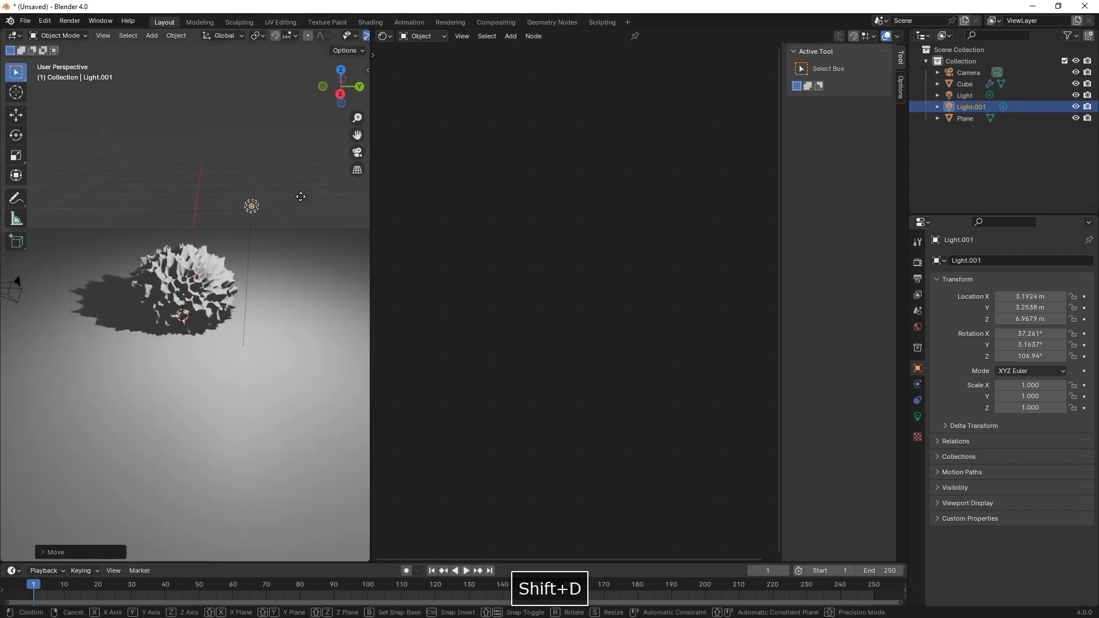
key(shift+z)
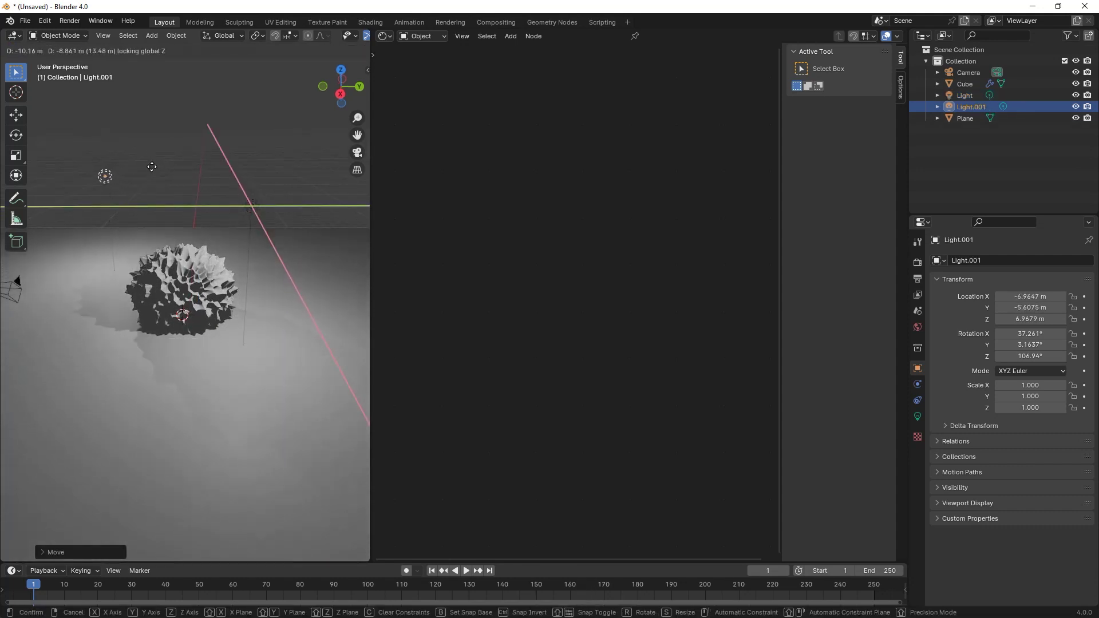
click(196, 170)
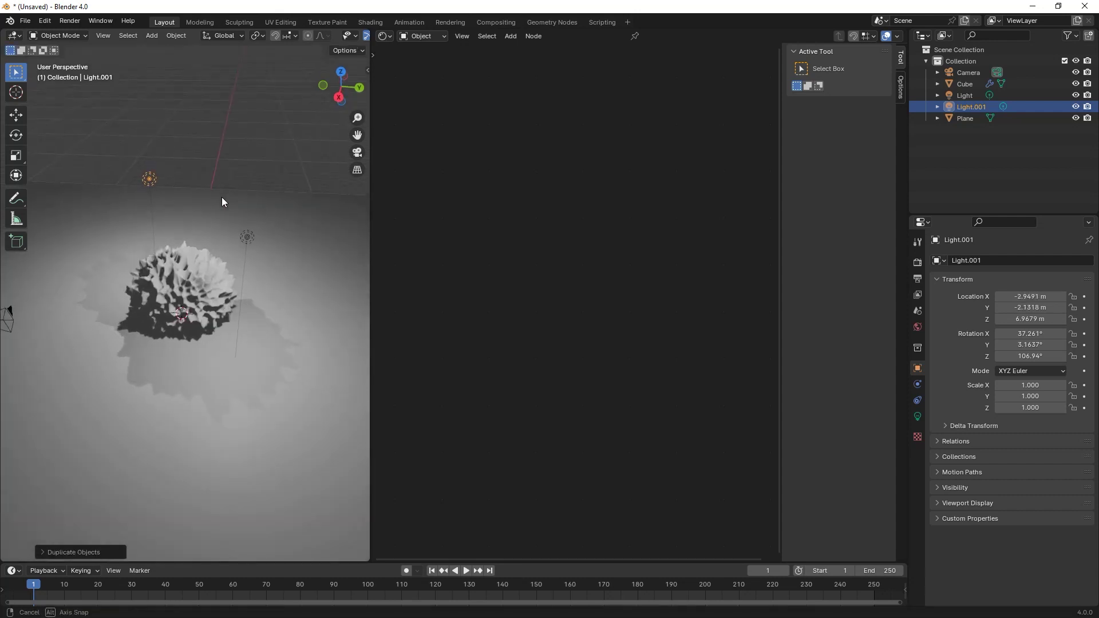
Add a Color Ramp node to the cube's material, placing it before the Principled BSDF node
middle_drag(222, 198, 207, 257)
click(208, 258)
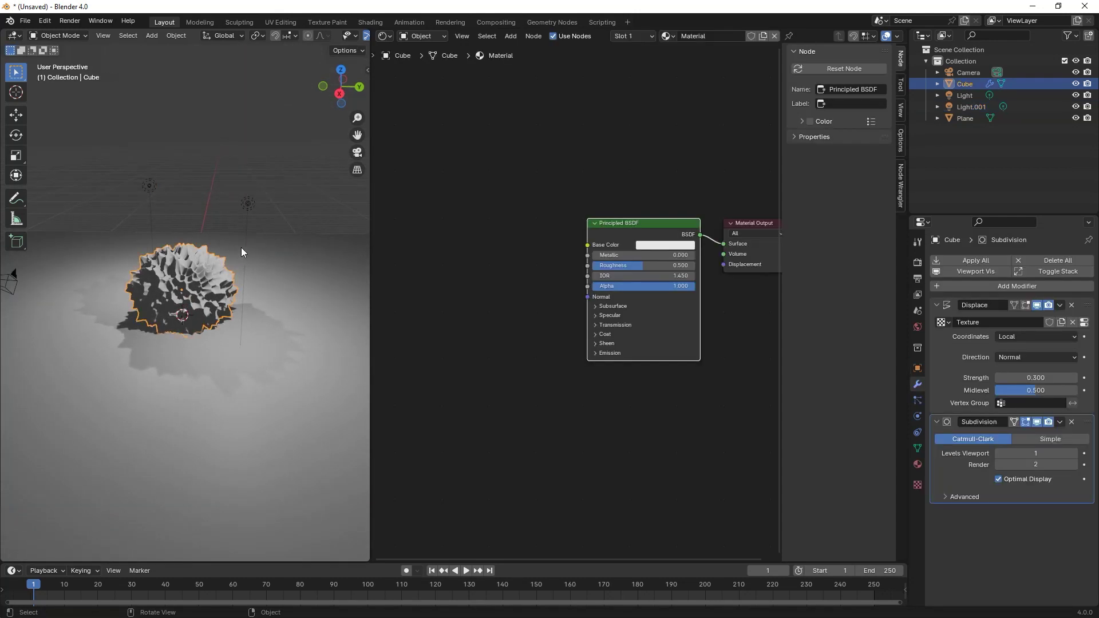
scroll(517, 224, up, 2)
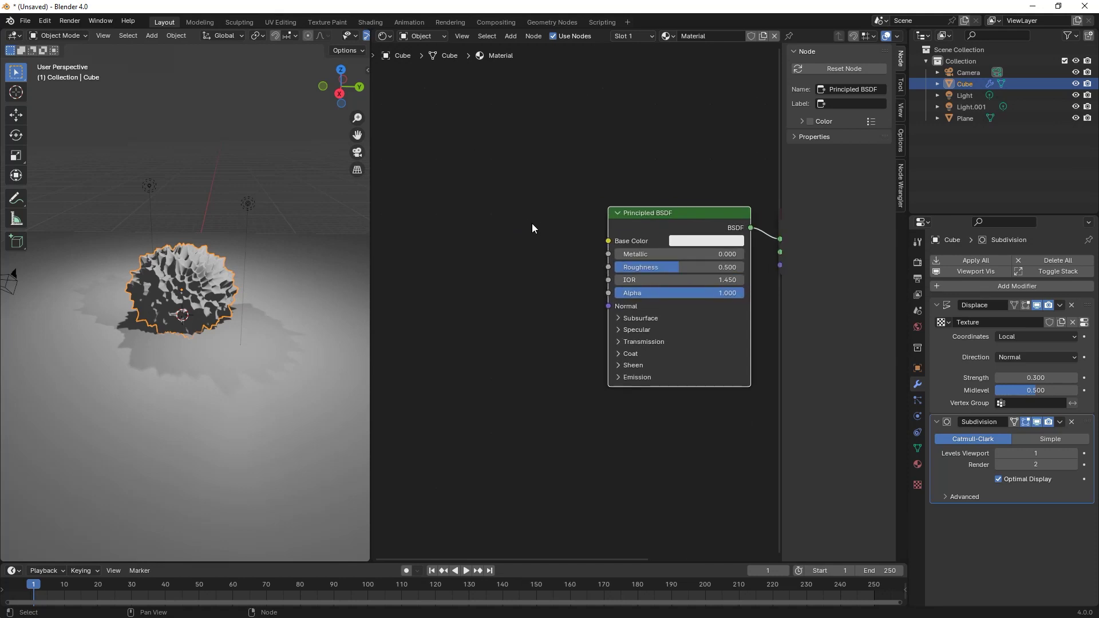
click(464, 239)
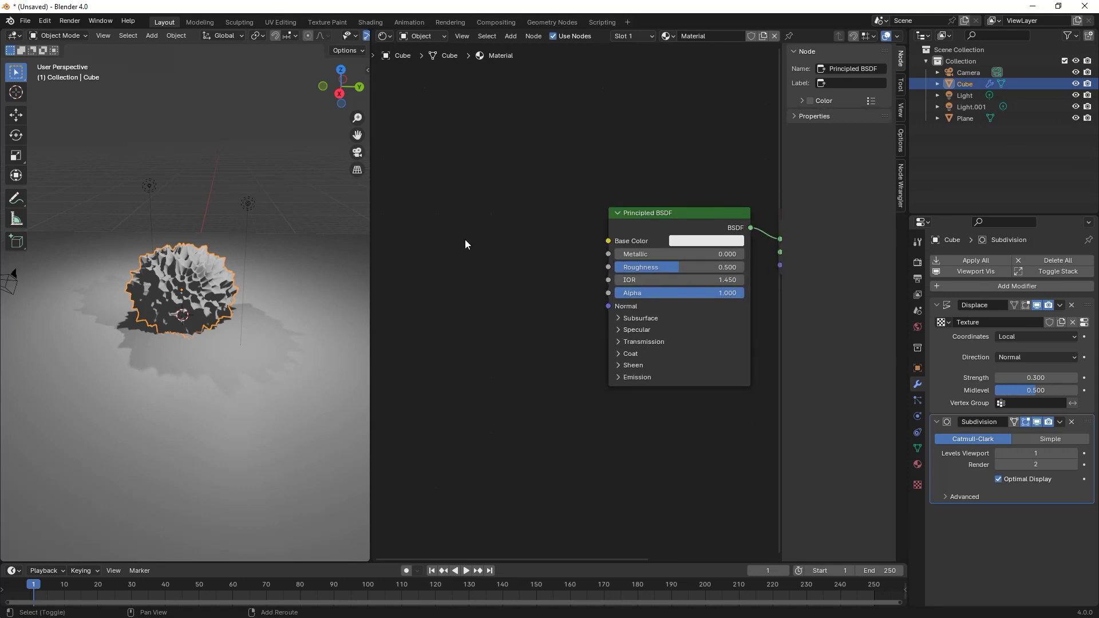
key(shift+a)
click(464, 239)
text(col)
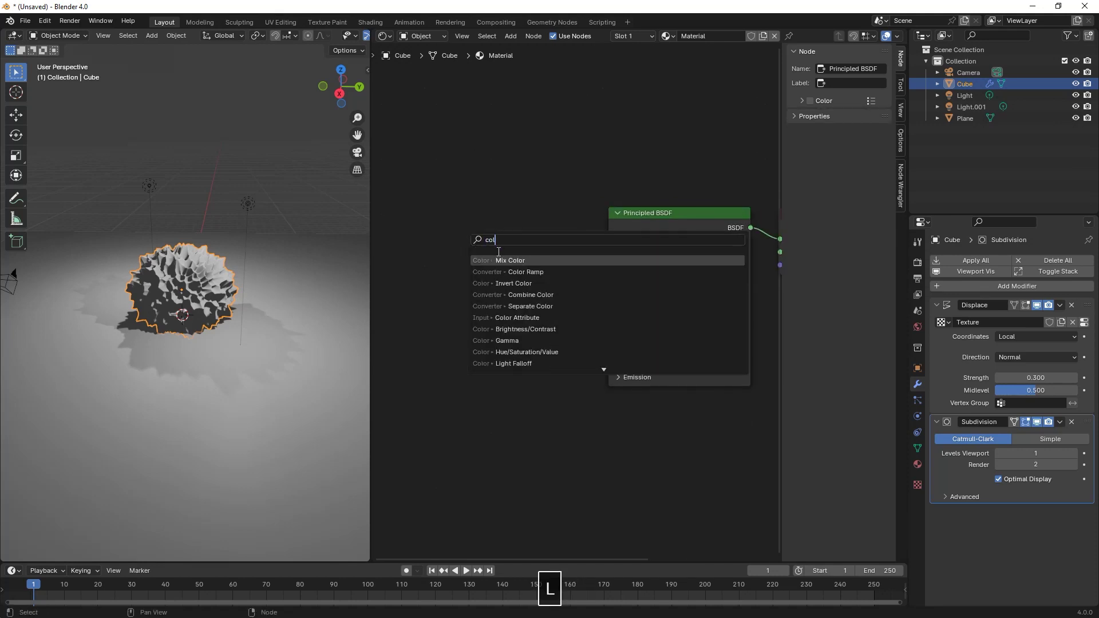
click(496, 271)
click(419, 206)
mouse_move(488, 206)
middle_down()
mouse_move(569, 198)
mouse_move(499, 210)
middle_up()
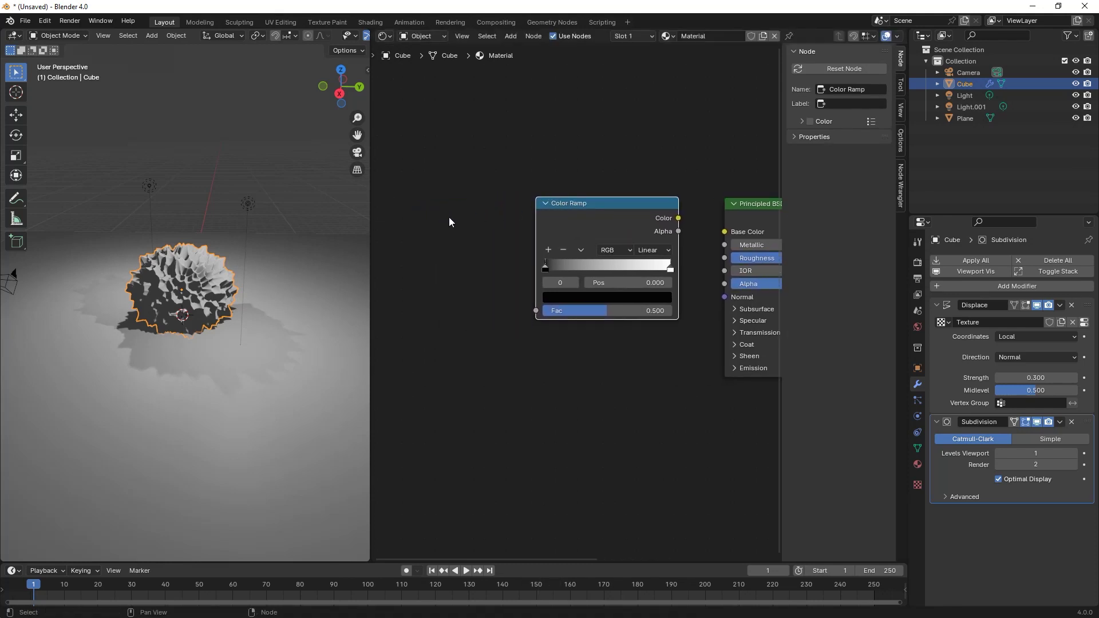
scroll(554, 221, up, 2)
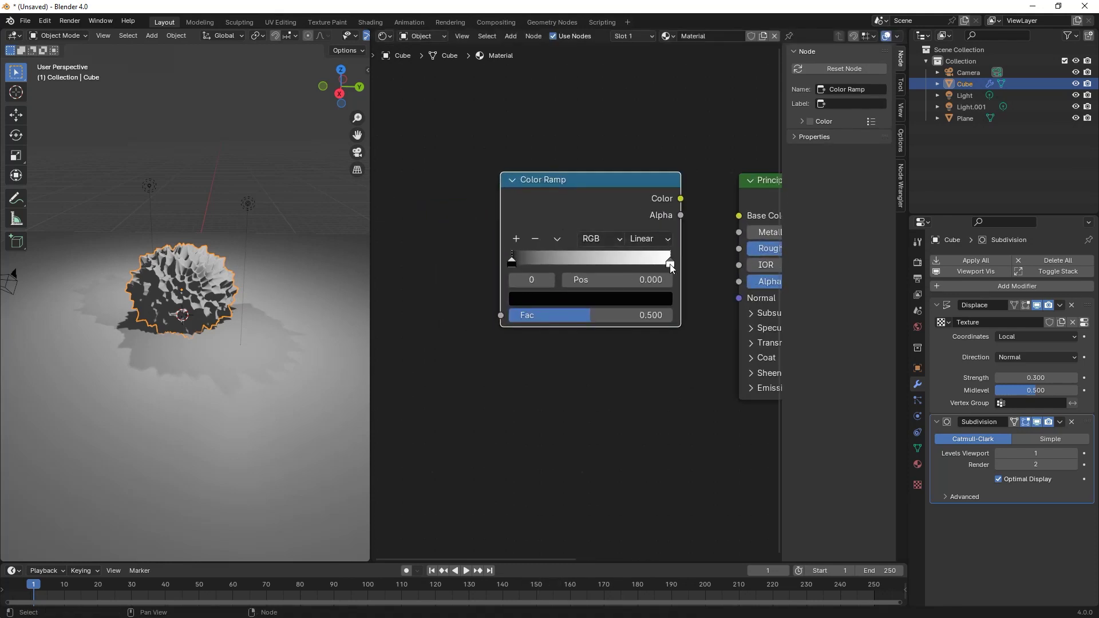
Darken the Color Ramp's white stop to a grey with value 0.155 and add a middle stop at position 0.5
click(669, 264)
click(606, 297)
drag(657, 111, 661, 137)
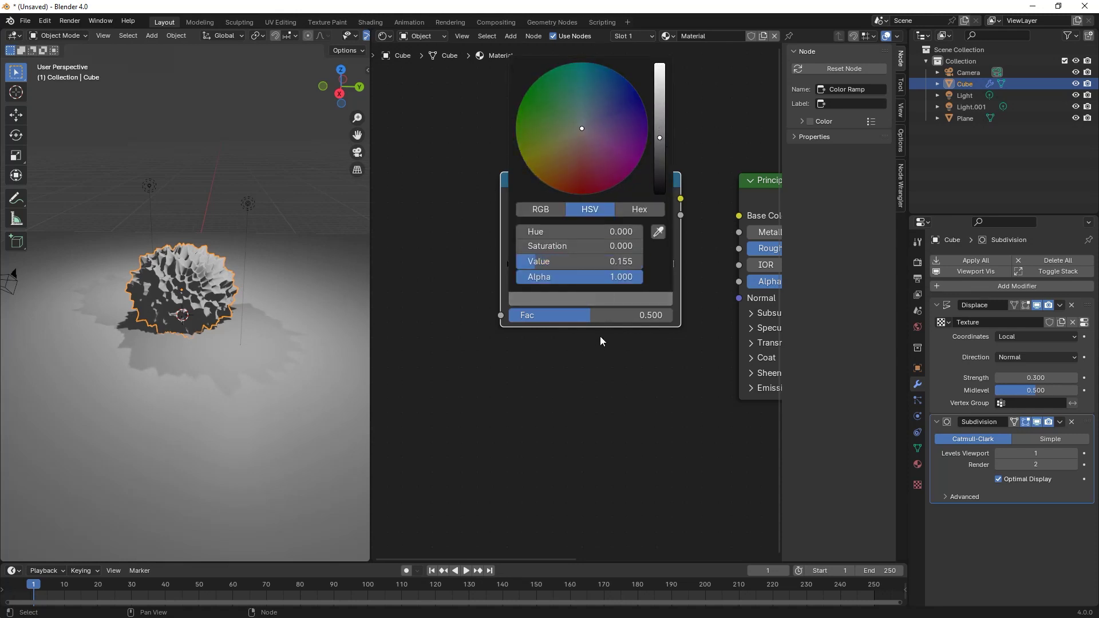
click(516, 238)
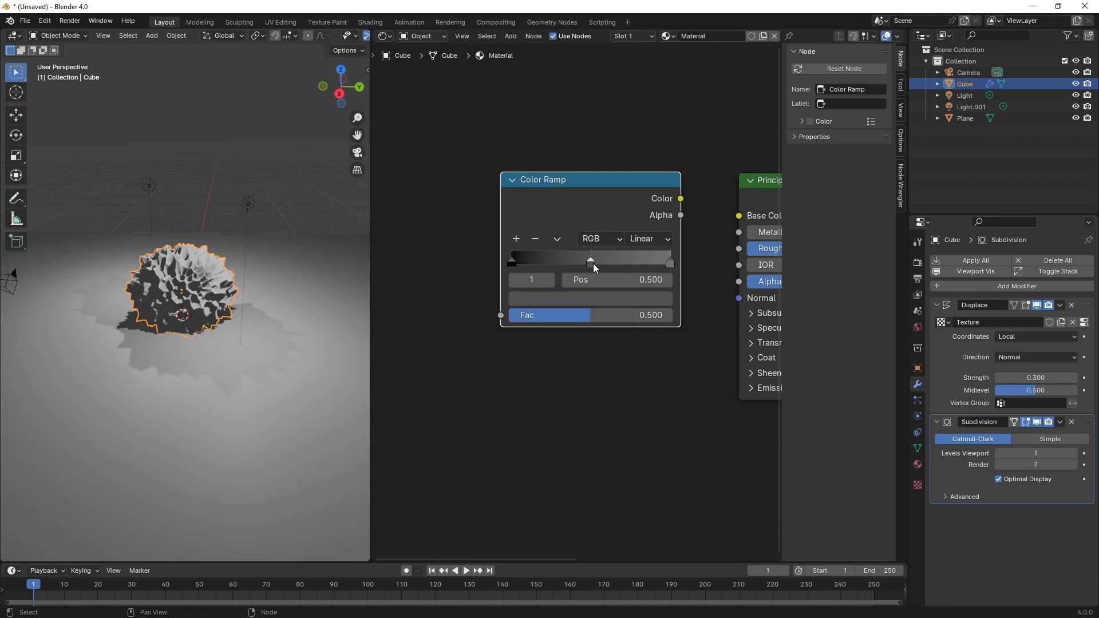
Tint the Color Ramp's middle stop a dark olive with hue about 0.151 and saturation about 0.416, and darken it slightly
click(599, 298)
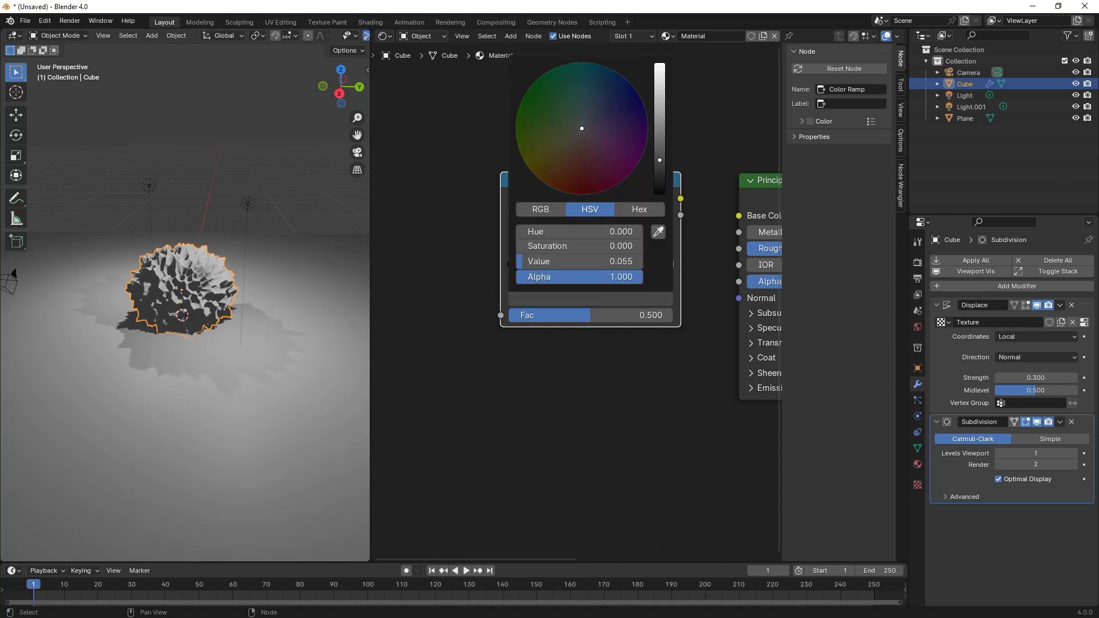
drag(581, 128, 568, 136)
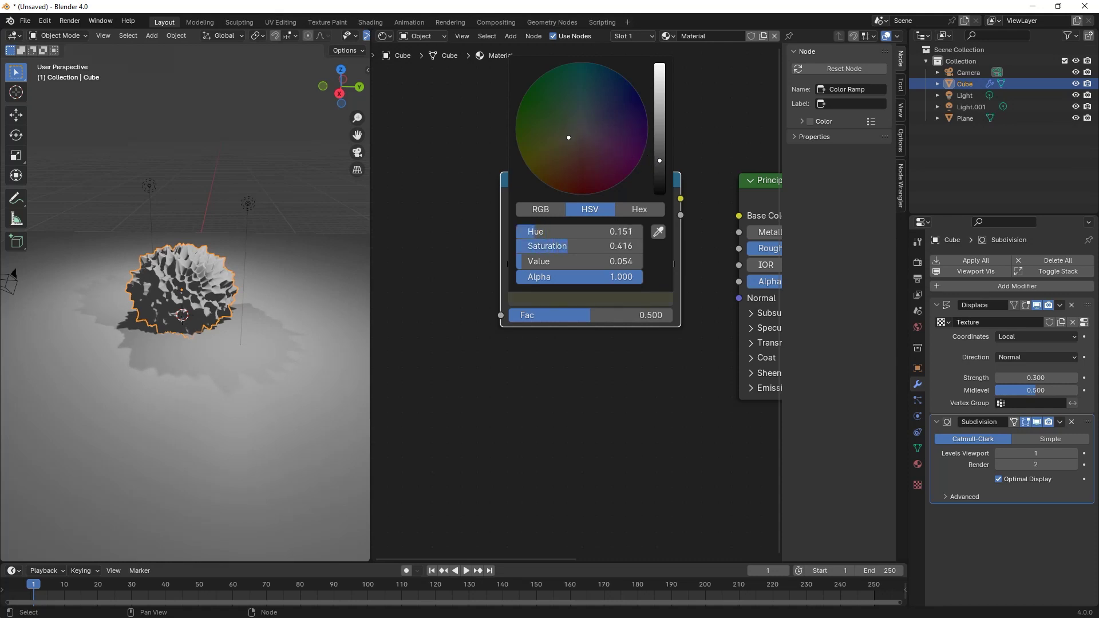
drag(660, 161, 660, 164)
click(645, 209)
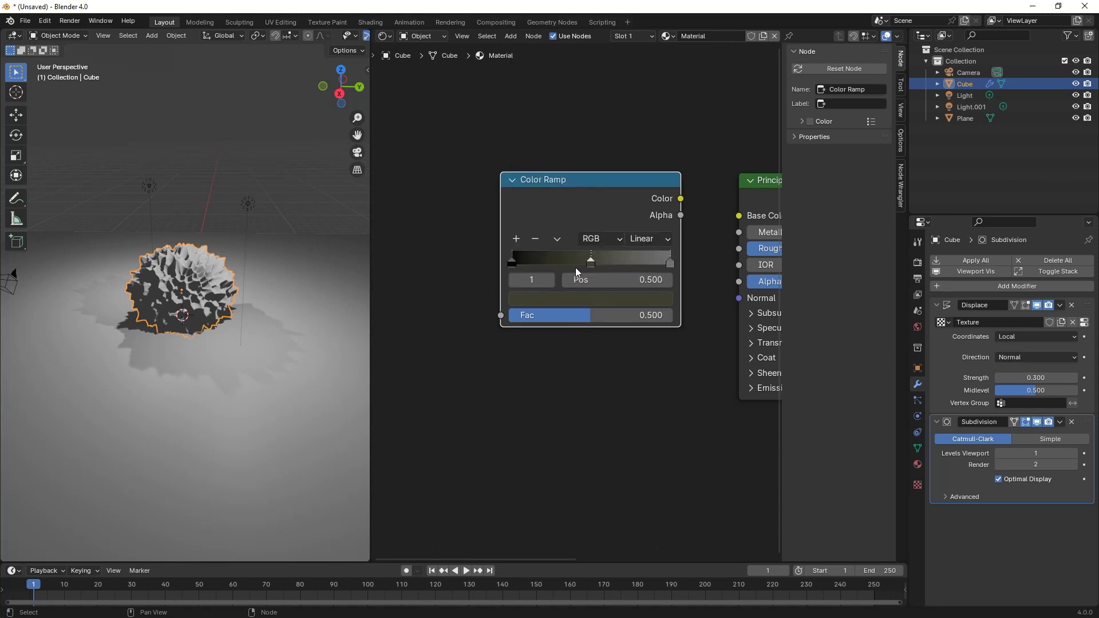
Move the Color Ramp's black stop to position 0.050 and link its Color output to the Principled BSDF's Base Color
drag(513, 262, 522, 262)
key(Home)
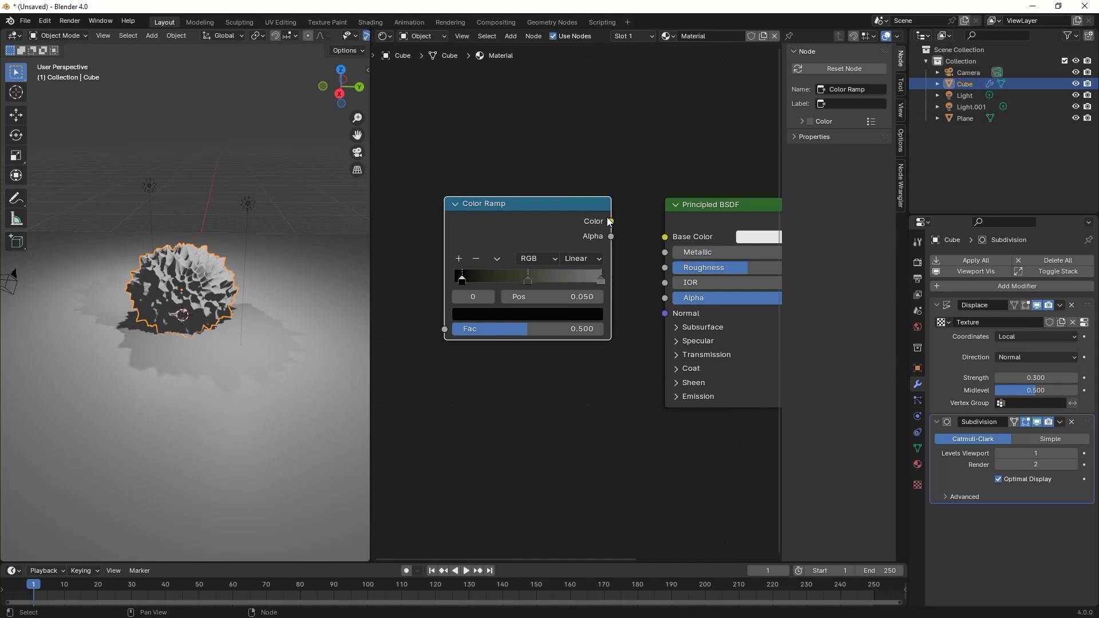
drag(608, 218, 668, 237)
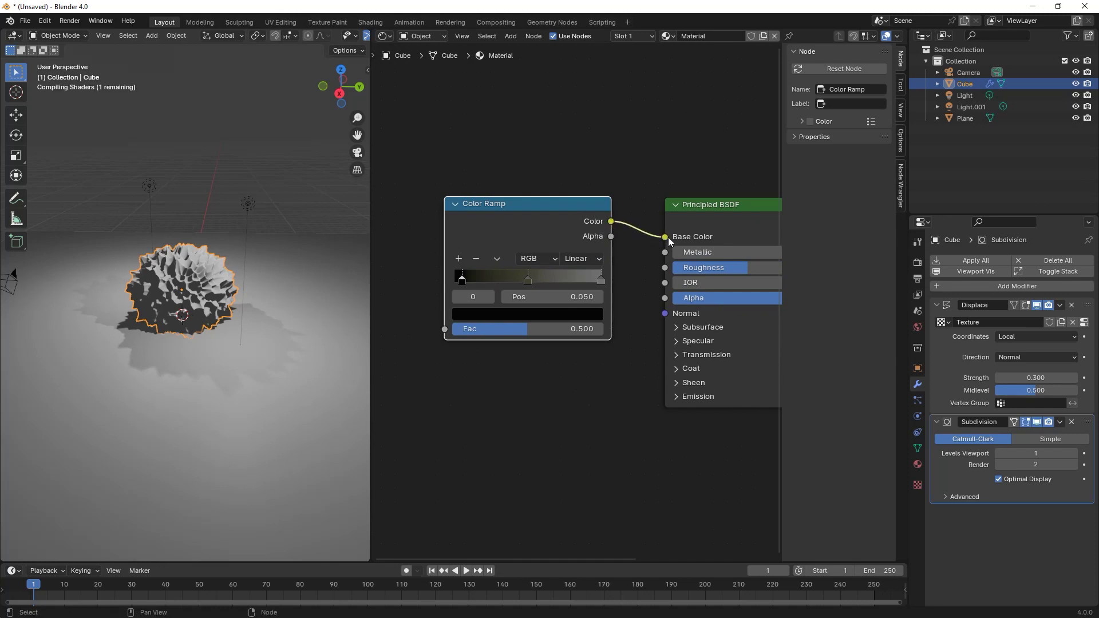
scroll(247, 263, up, 3)
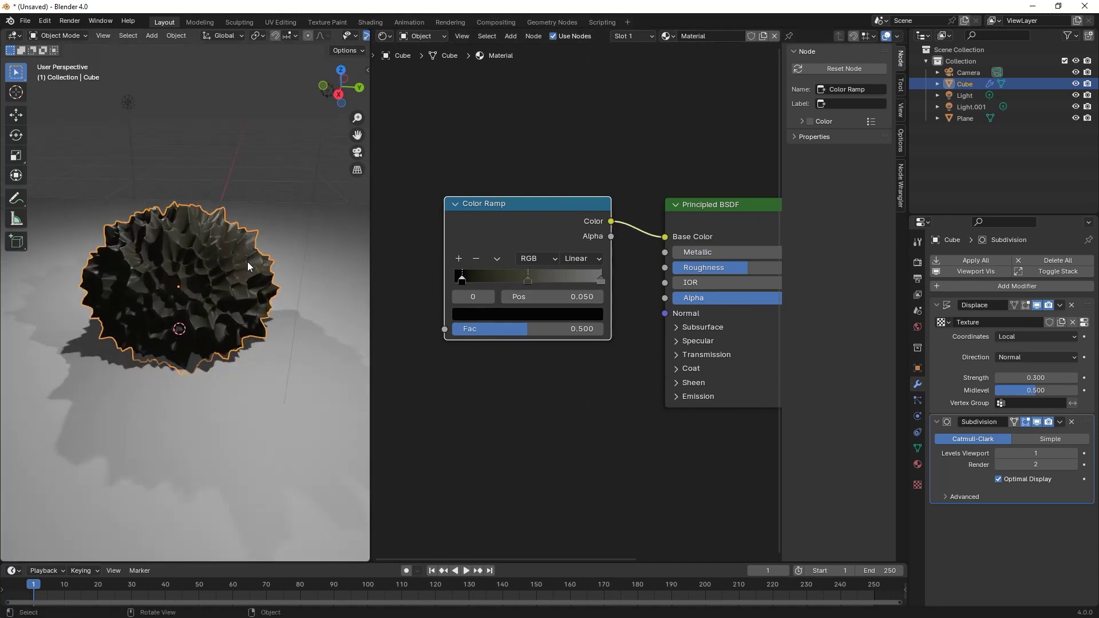
scroll(248, 251, up, 3)
Add a Gradient Texture node before the Color Ramp and link its Color output to the ramp's Fac input
scroll(397, 260, down, 3)
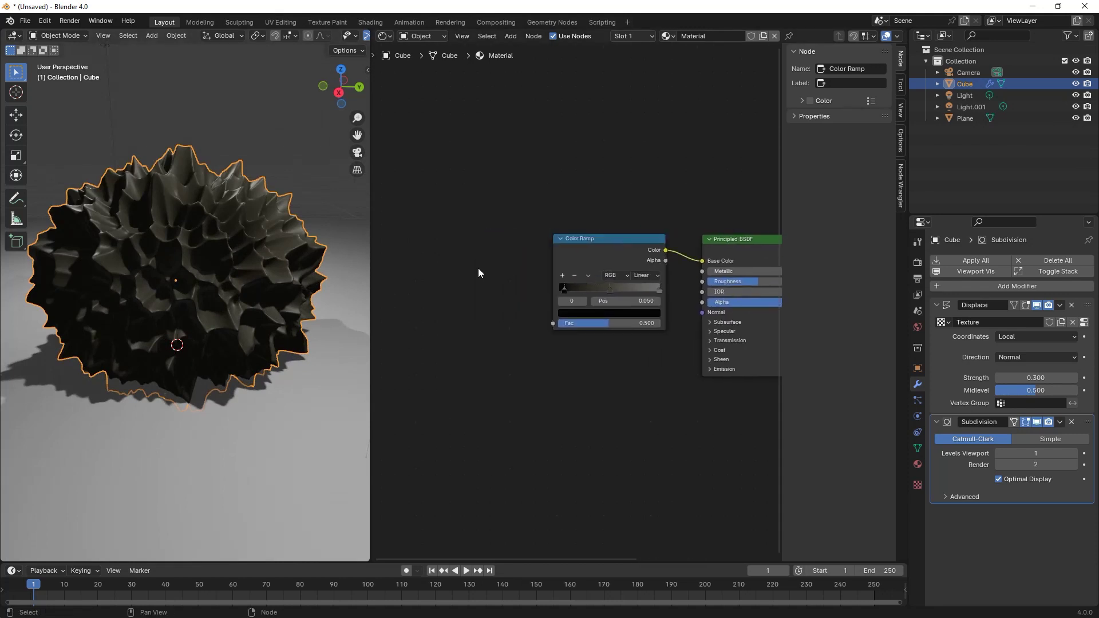
key(shift+a)
text(gr)
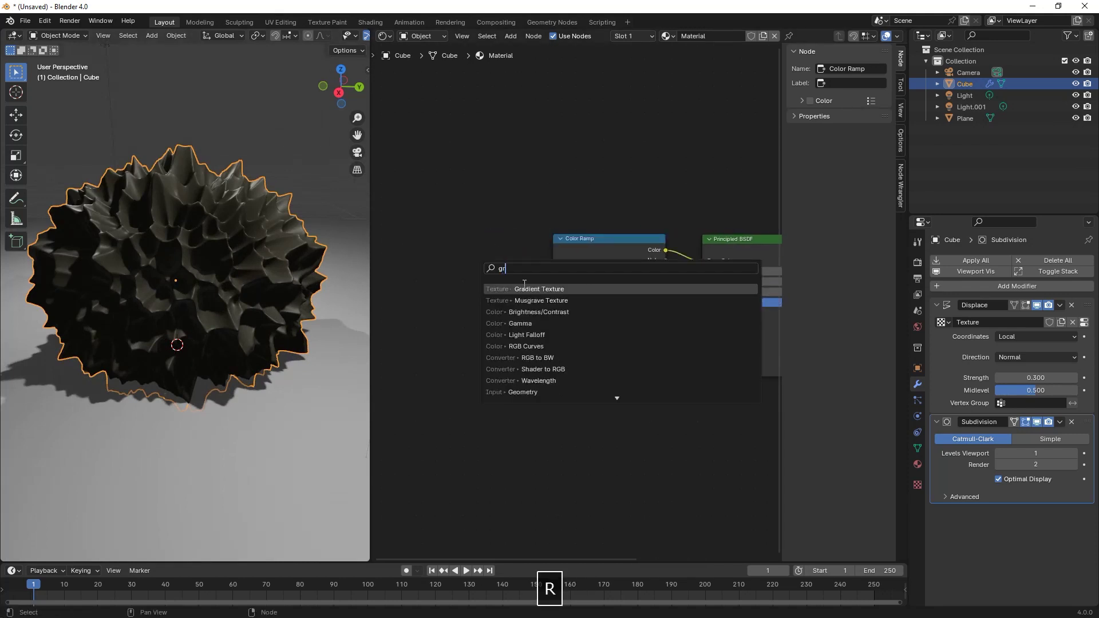
key(Return)
click(491, 281)
drag(500, 277, 557, 323)
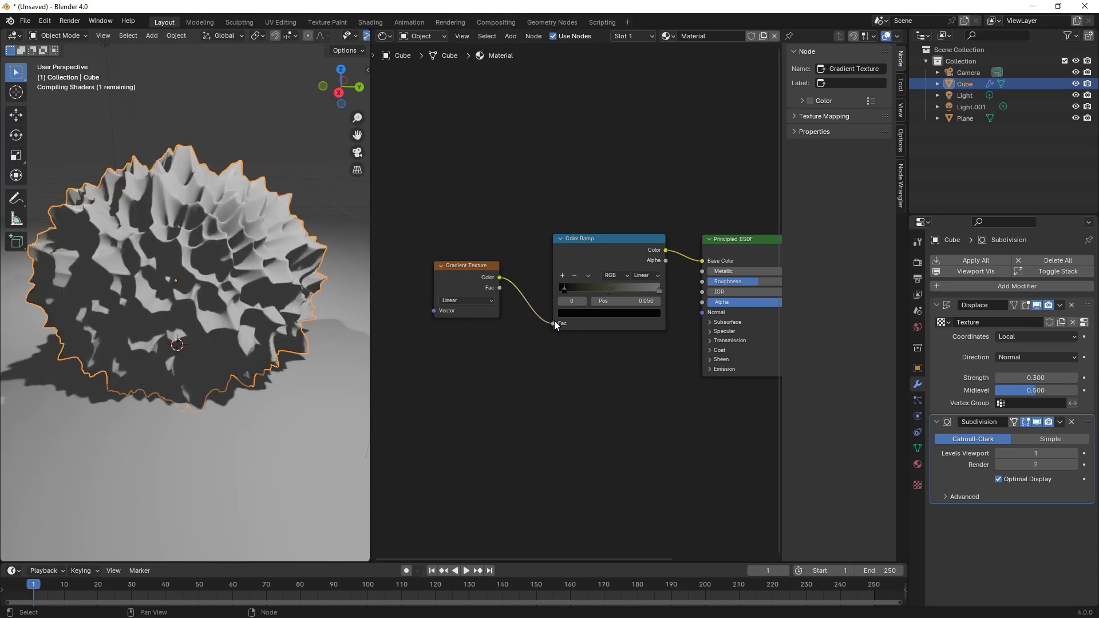
middle_drag(273, 257, 255, 263)
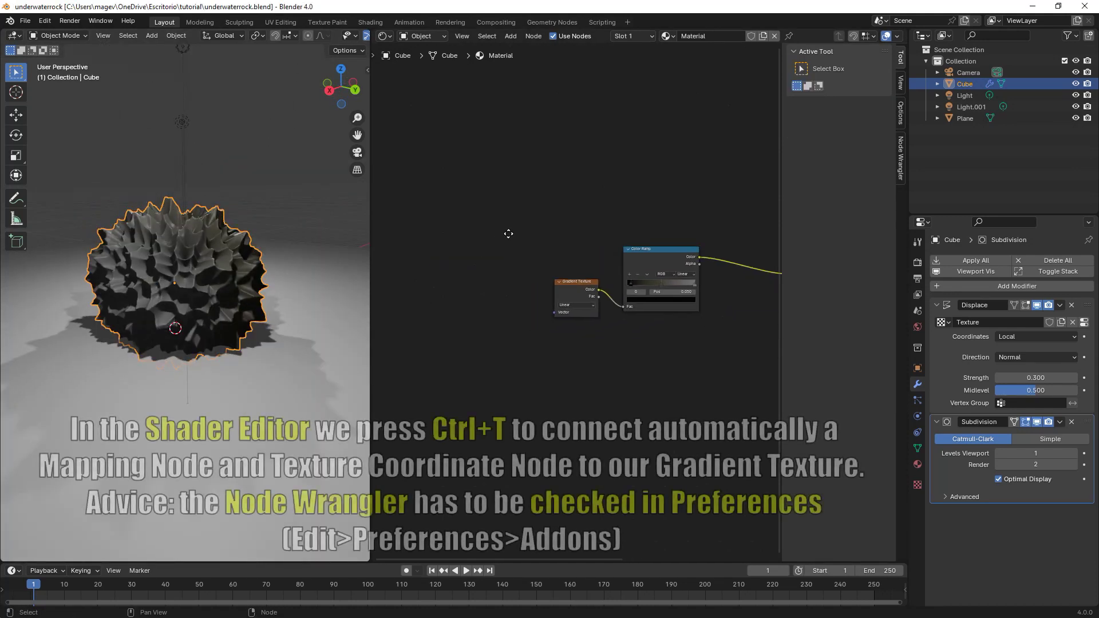
Attach a Mapping node and a Texture Coordinate node to the Gradient Texture using Node Wrangler's texture setup
scroll(516, 230, up, 3)
click(585, 253)
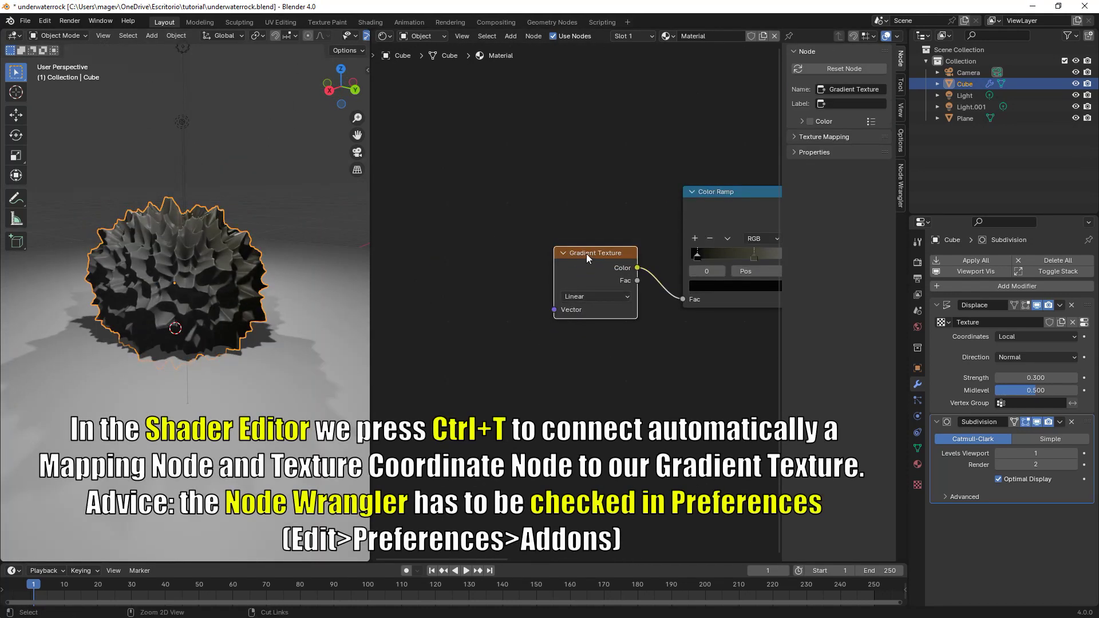
key(ctrl+t)
middle_drag(527, 245, 563, 231)
scroll(563, 231, up, 2)
middle_drag(266, 242, 197, 231)
scroll(190, 228, up, 2)
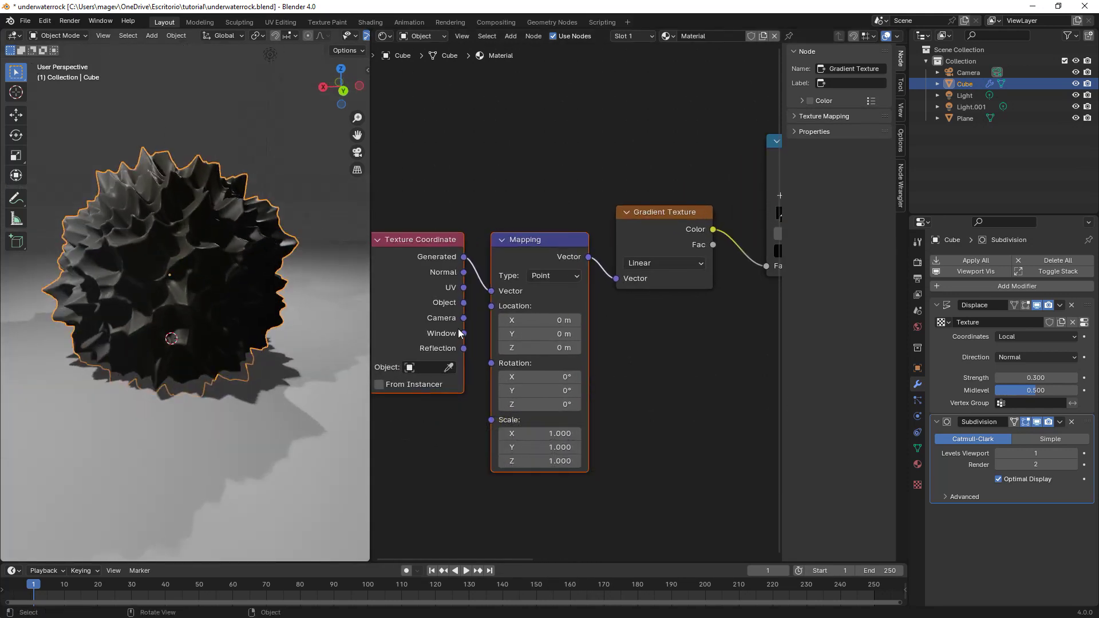
Set the Mapping node's Y rotation to about 90.5°, previewing that node's output on the cube
drag(535, 392, 567, 393)
middle_drag(222, 256, 324, 251)
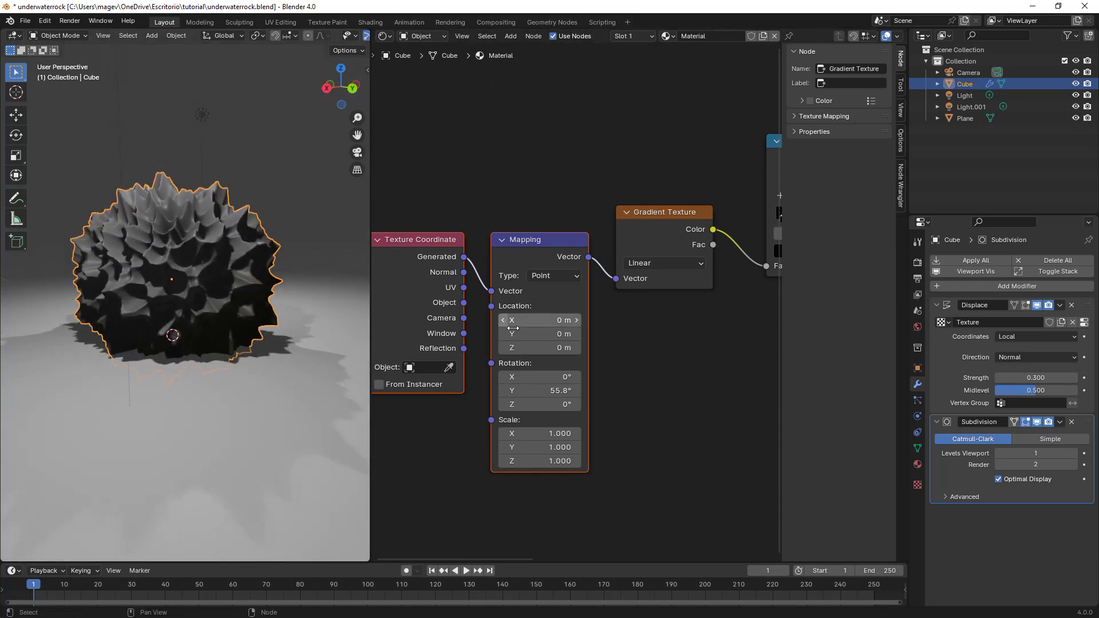
drag(535, 390, 543, 390)
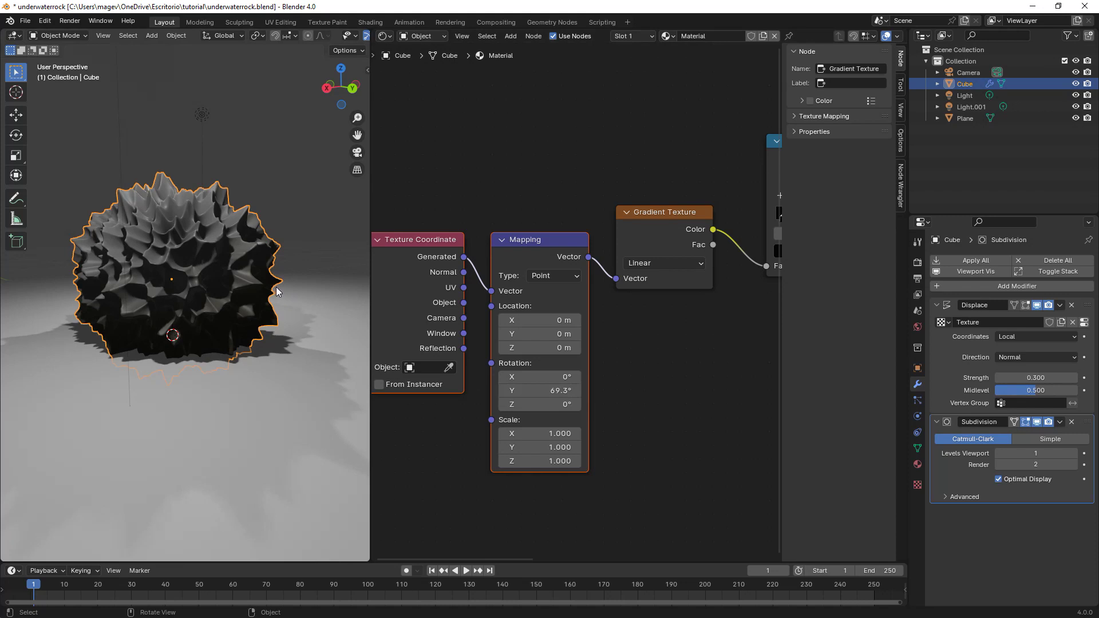
scroll(616, 250, down, 2)
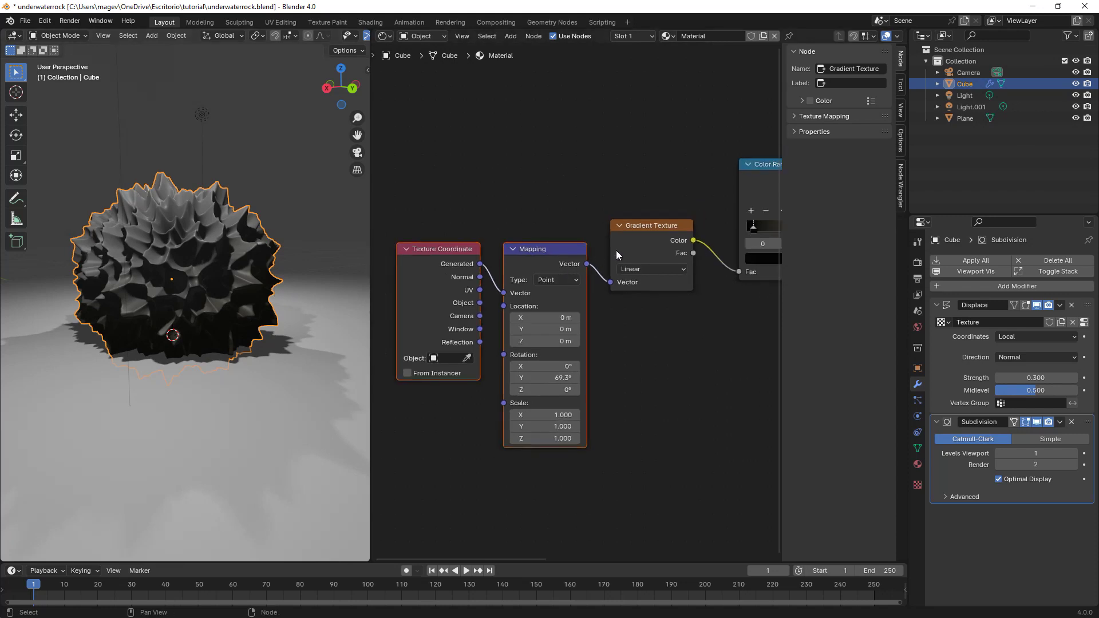
ctrl+shift+click(562, 258)
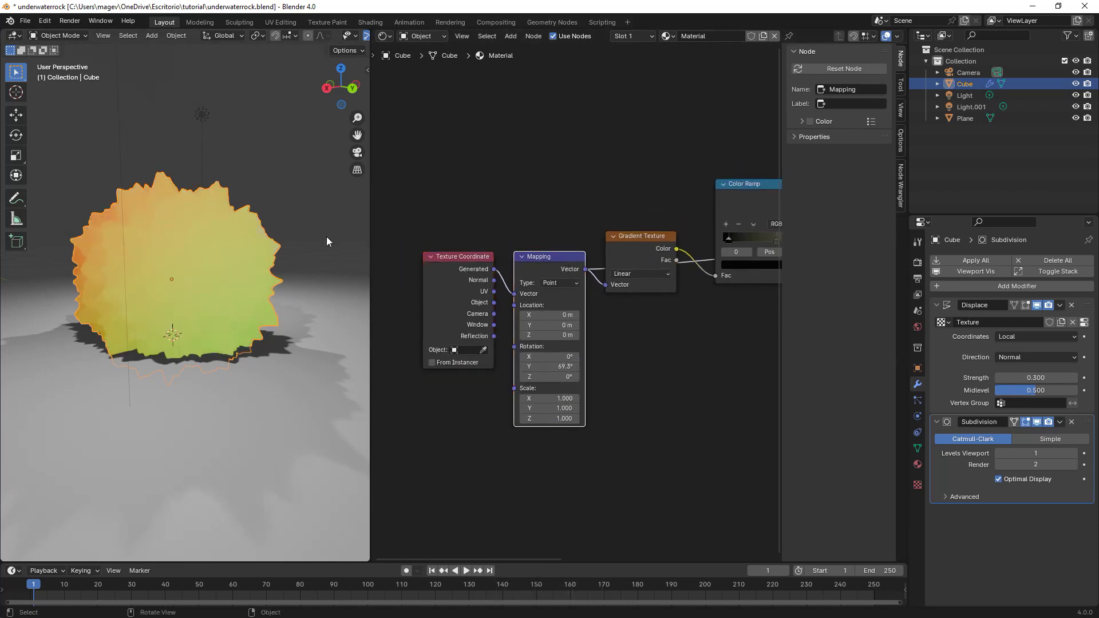
middle_drag(327, 242, 341, 241)
drag(544, 366, 564, 366)
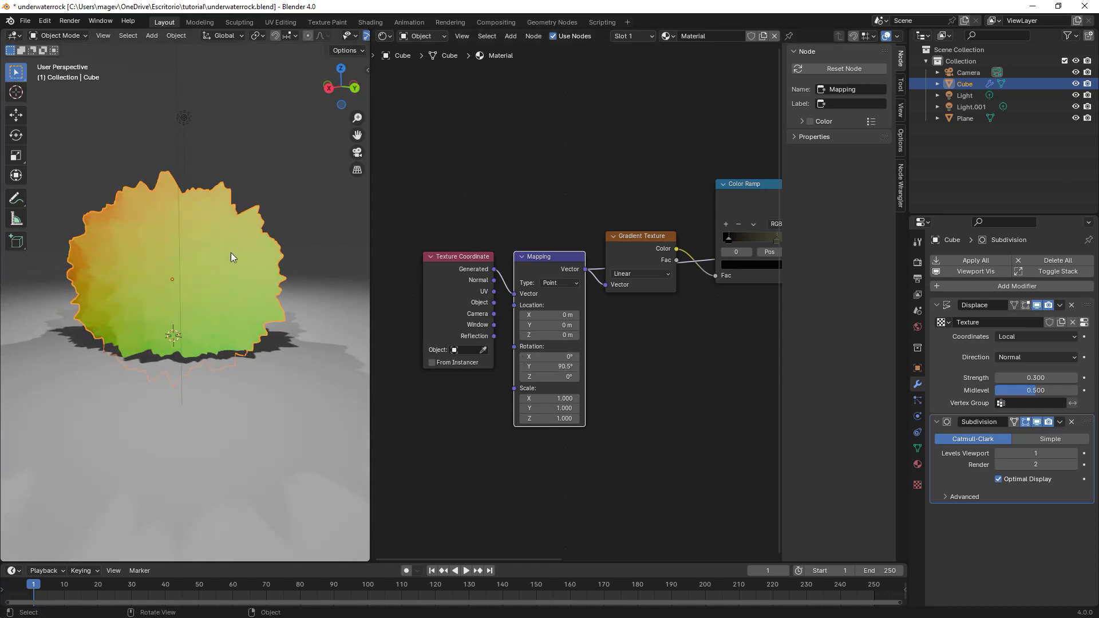
middle_drag(231, 252, 327, 248)
Preview the outputs of the Gradient Texture, the Color Ramp and finally the Principled BSDF on the cube, checking it from several angles
ctrl+shift+click(660, 241)
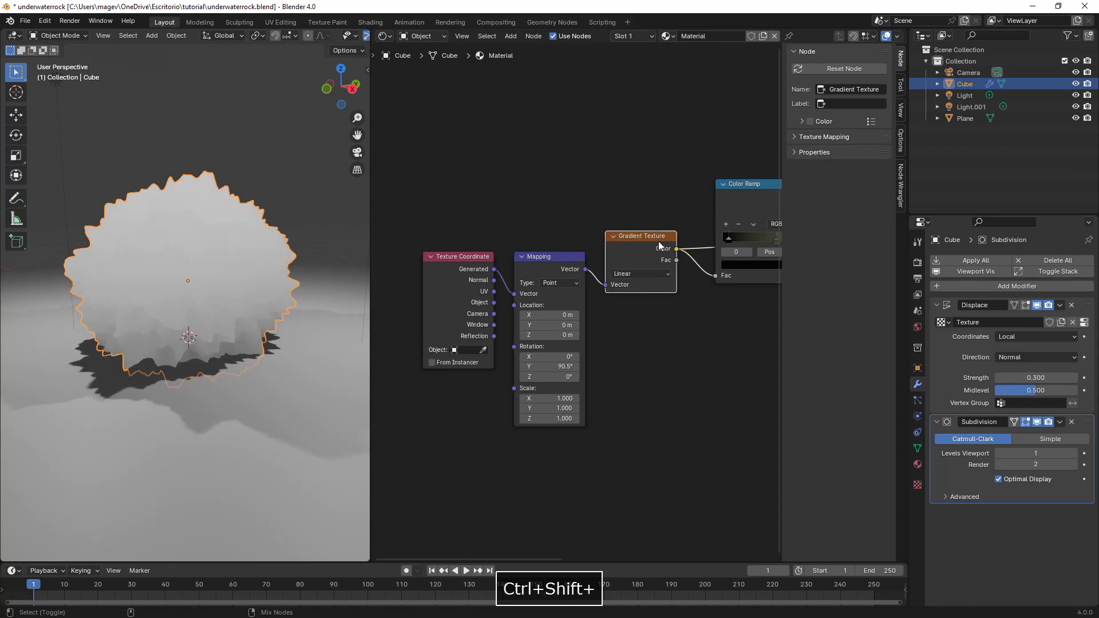
ctrl+shift+click(738, 189)
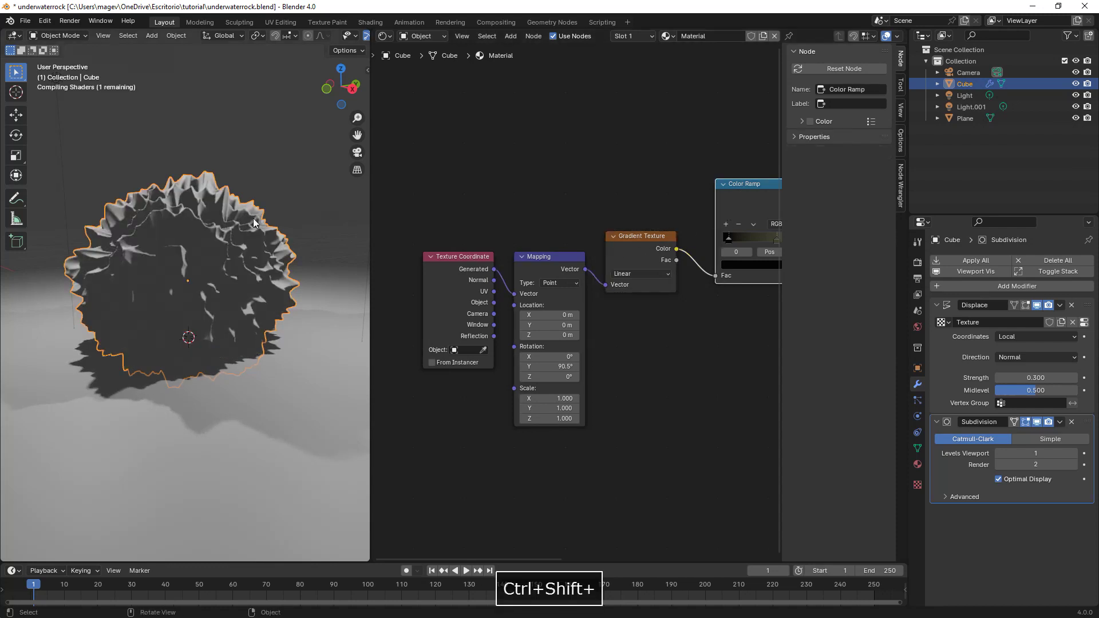
middle_drag(309, 218, 218, 229)
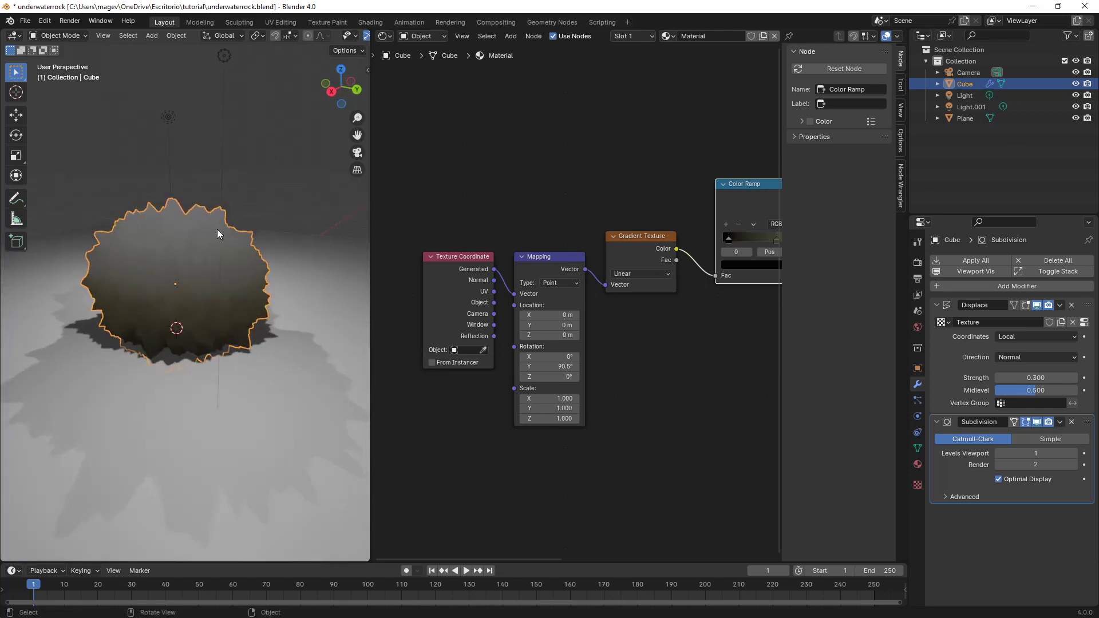
scroll(217, 229, up, 2)
scroll(620, 302, down, 2)
mouse_move(620, 302)
middle_down()
mouse_move(516, 337)
mouse_move(442, 345)
middle_up()
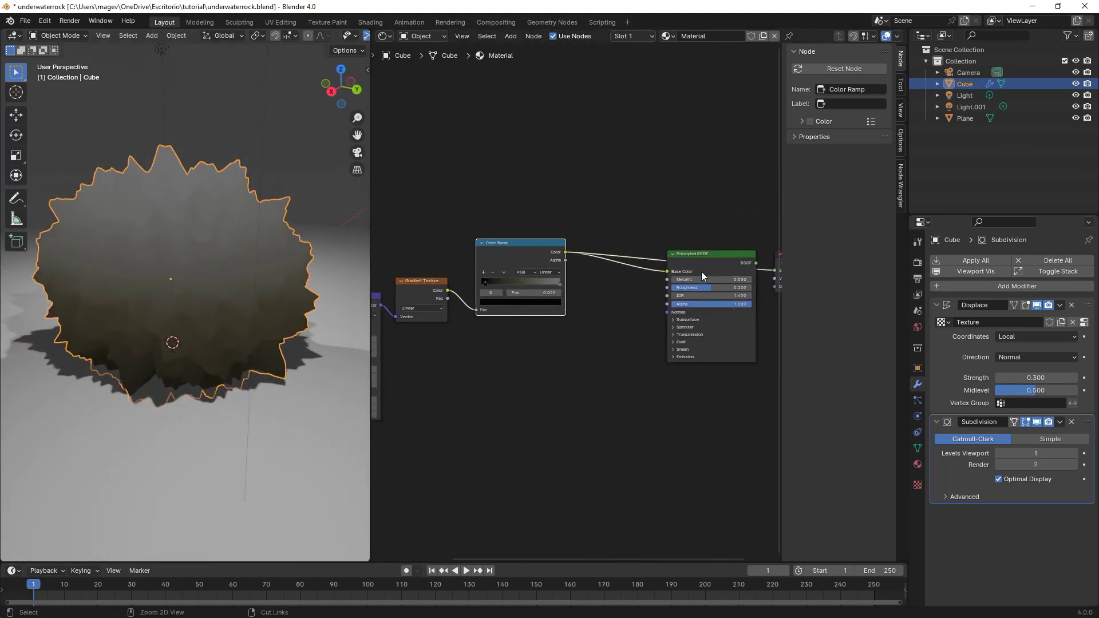
ctrl+shift+click(692, 258)
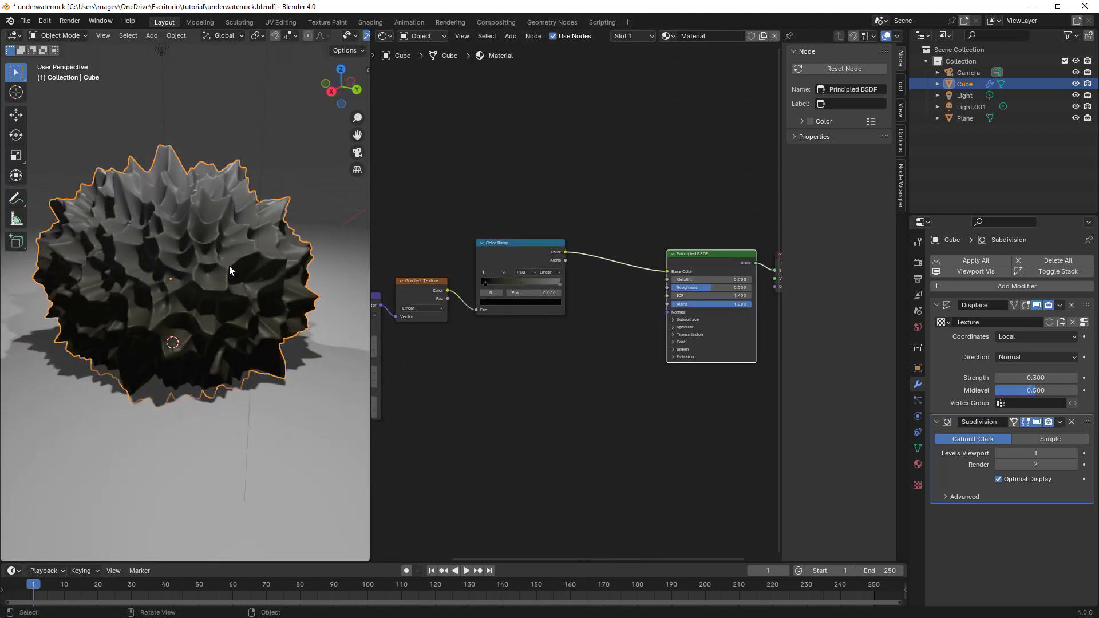
middle_drag(222, 243, 250, 226)
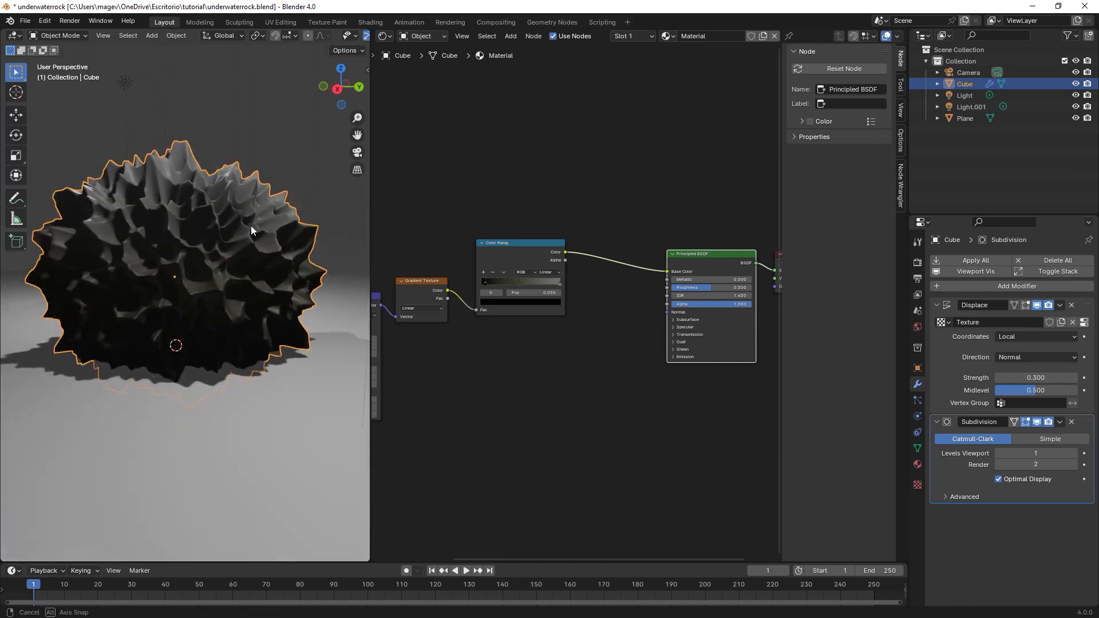
scroll(251, 226, up, 1)
scroll(493, 307, down, 2)
Add a Bump node below the Color Ramp, ahead of the Principled BSDF
middle_drag(493, 307, 537, 309)
scroll(305, 279, down, 2)
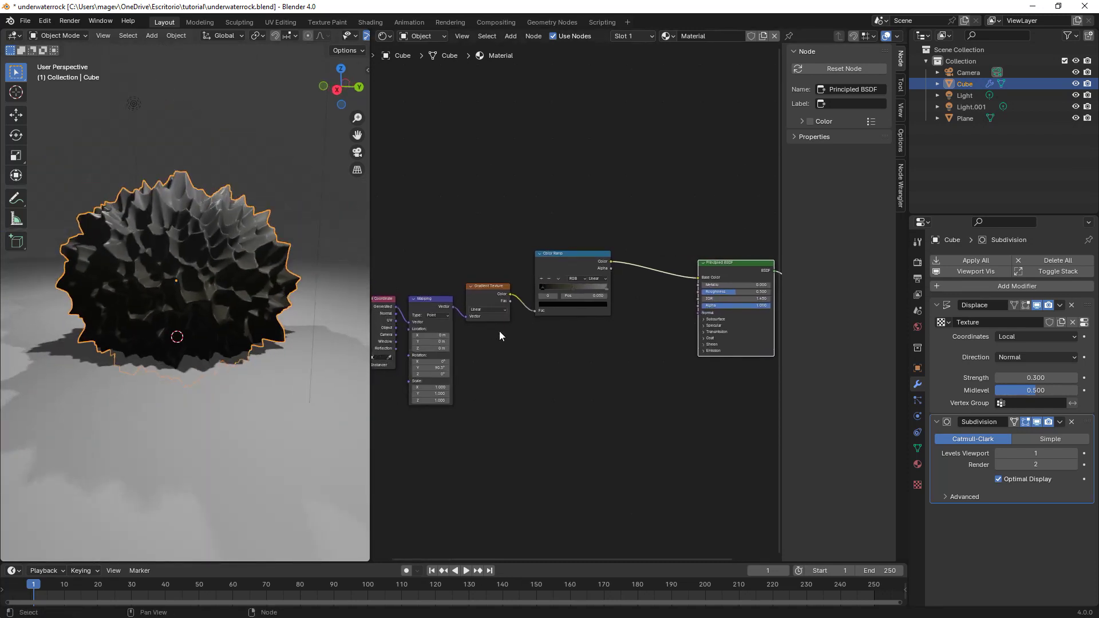
scroll(498, 331, down, 1)
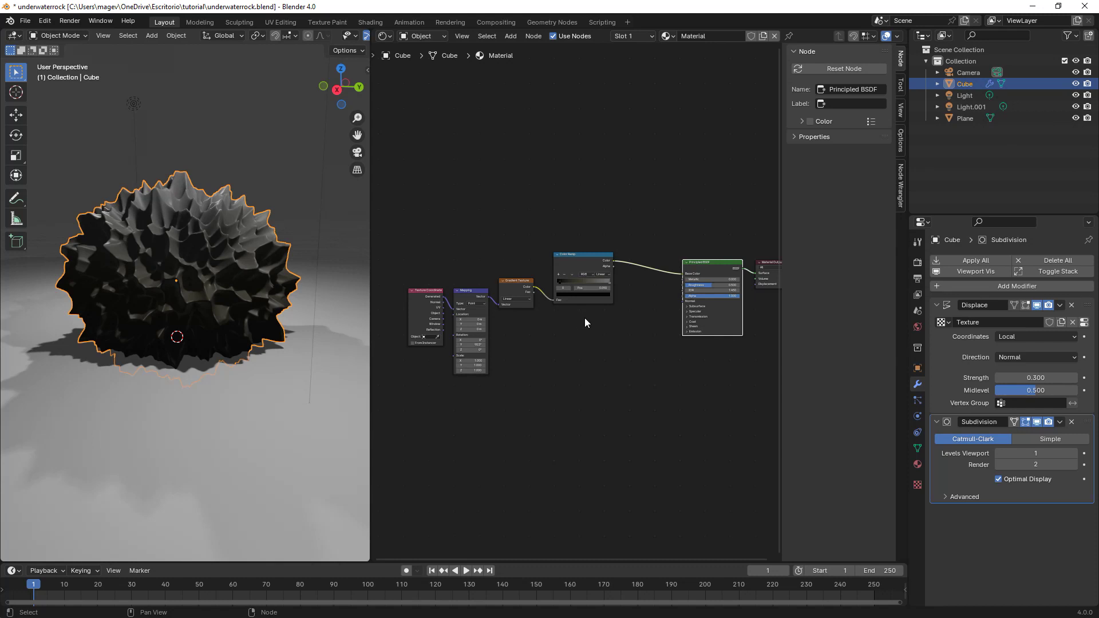
middle_drag(601, 339, 597, 322)
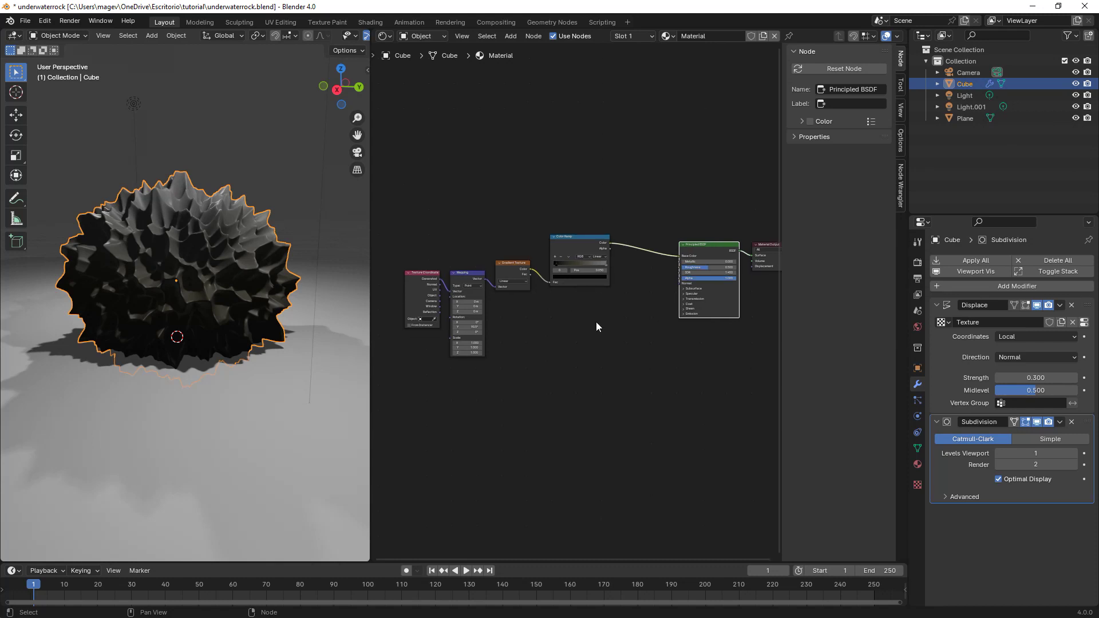
click(596, 322)
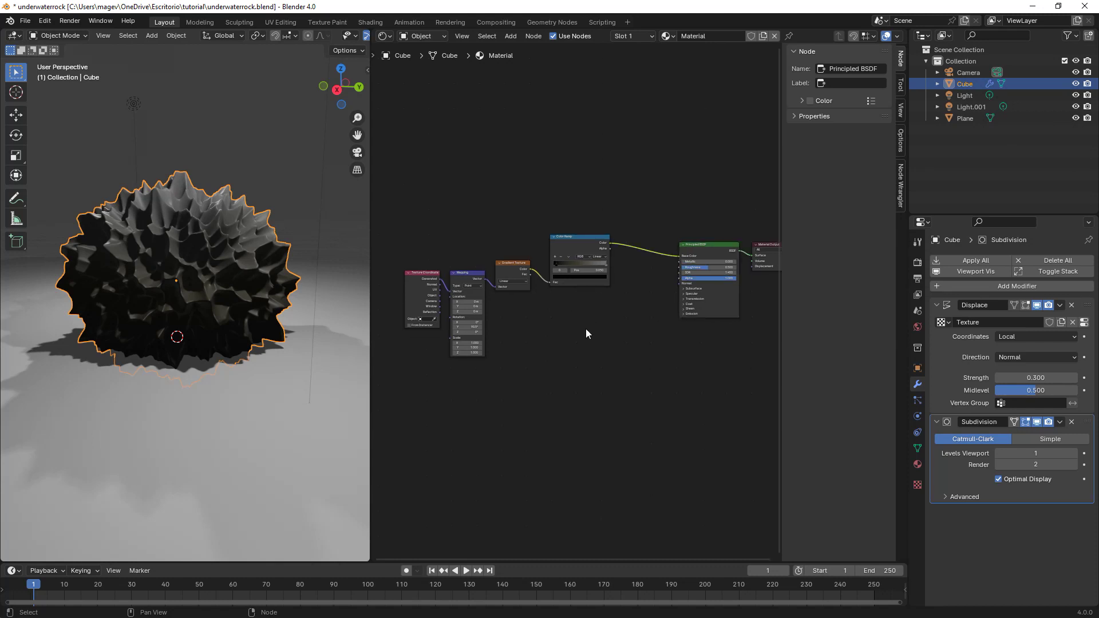
key(shift+a)
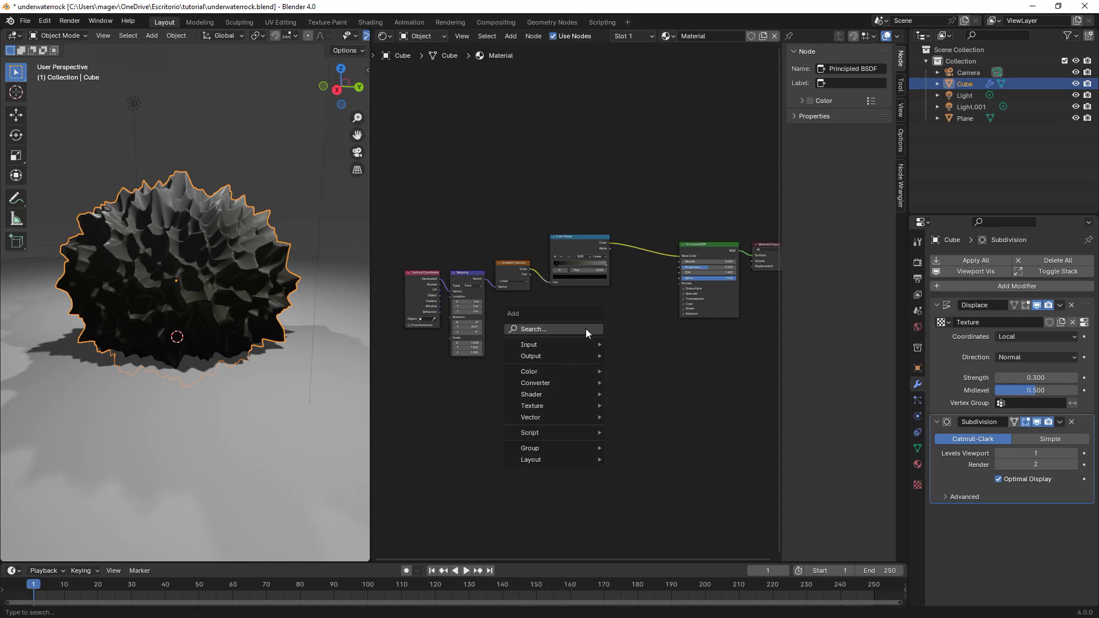
click(585, 328)
text(bum)
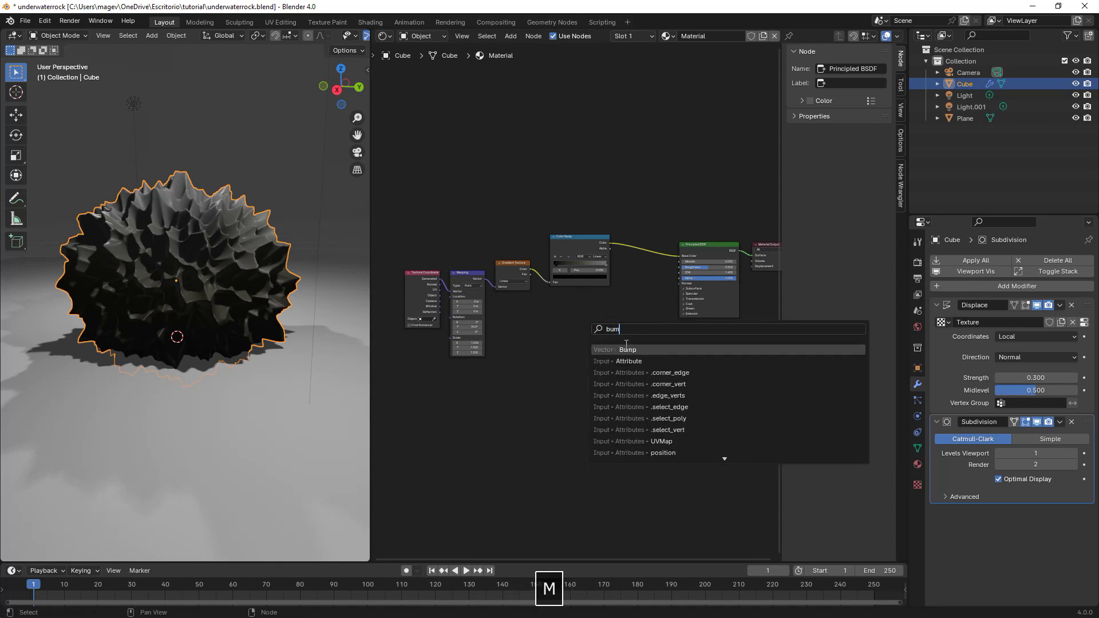
click(626, 347)
click(616, 328)
scroll(616, 328, up, 2)
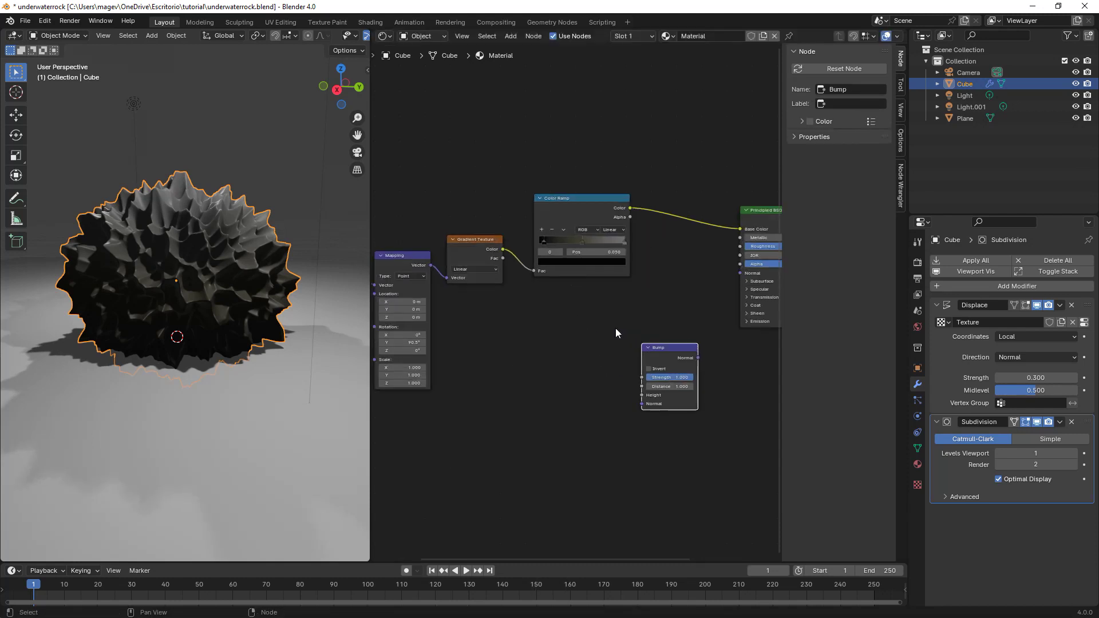
Duplicate the Color Ramp, reset the copy to its default black-to-white gradient, and place it just before the Bump node
click(579, 207)
key(shift+d)
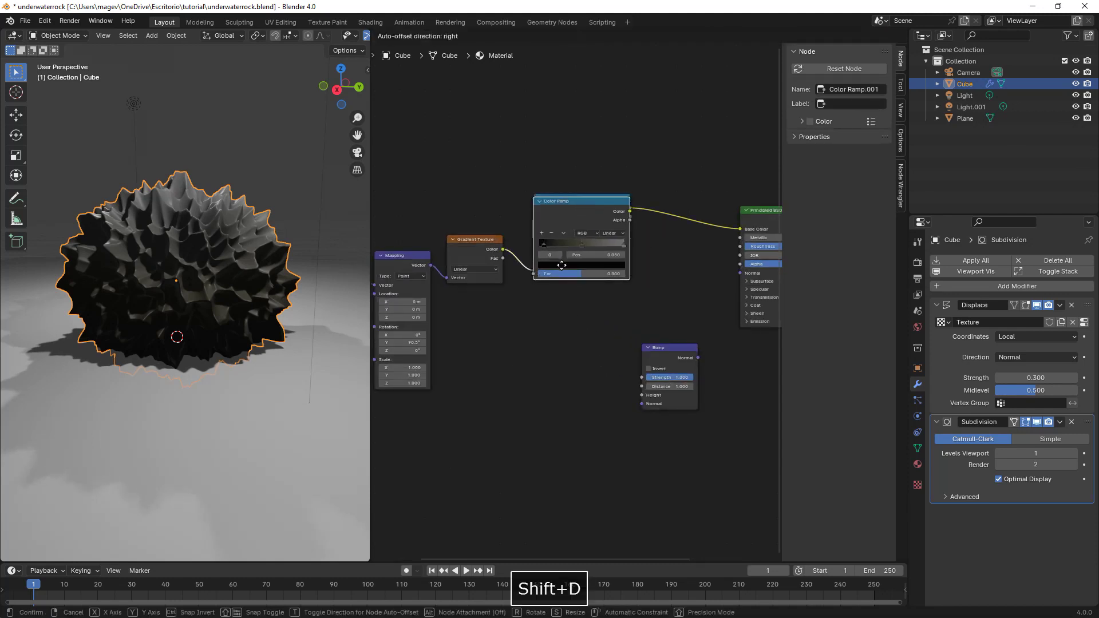
click(543, 346)
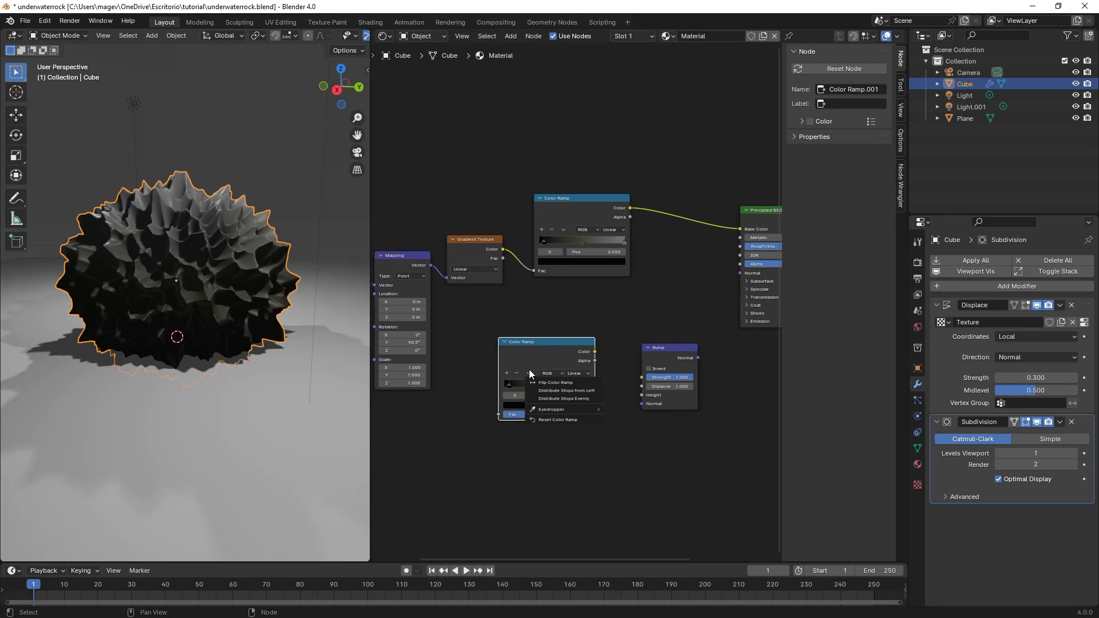
click(528, 373)
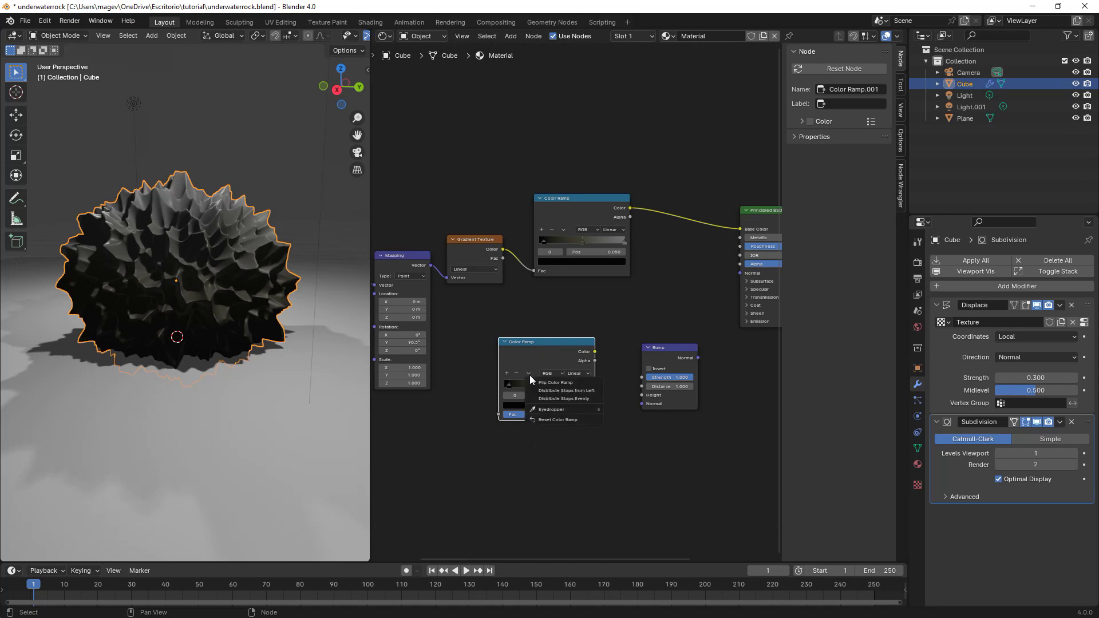
click(555, 420)
middle_drag(571, 352, 632, 314)
scroll(579, 323, up, 1)
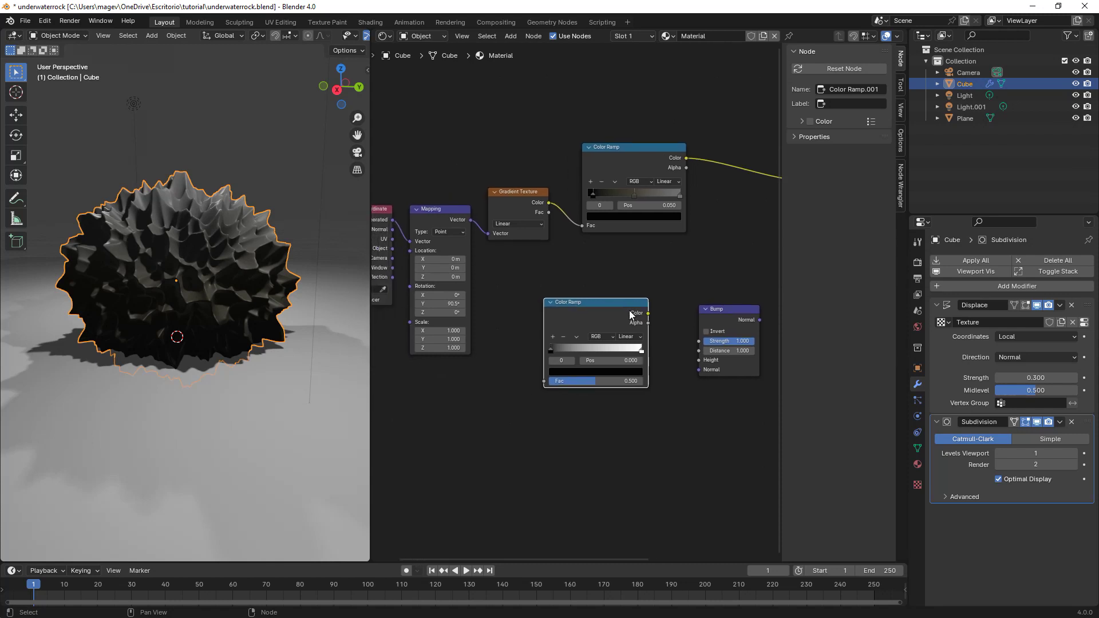
drag(614, 304, 634, 313)
middle_drag(630, 328, 647, 300)
Add a Noise Texture before the duplicated Color Ramp and link its Fac output to that ramp's Fac input
click(516, 357)
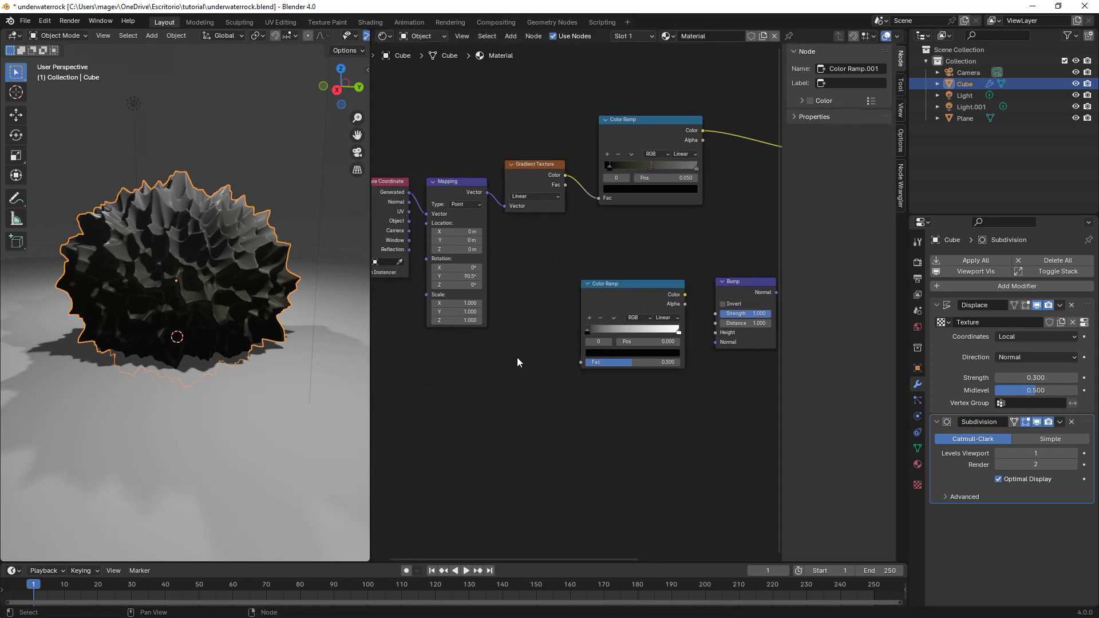
key(shift+a)
text(noi)
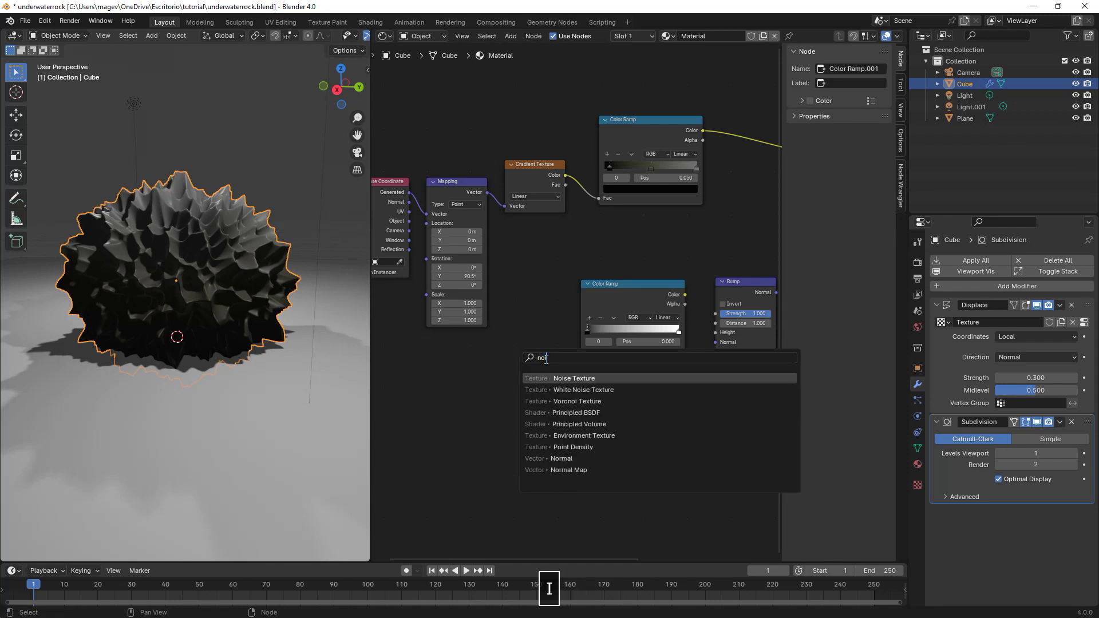
key(Return)
click(472, 339)
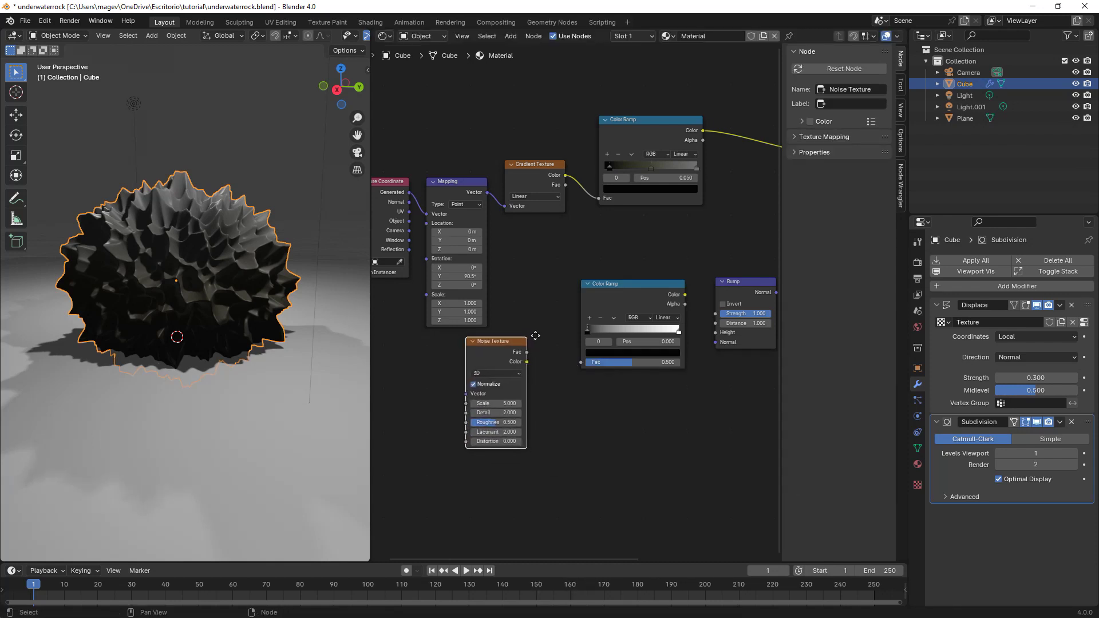
scroll(510, 316, up, 2)
drag(499, 325, 568, 337)
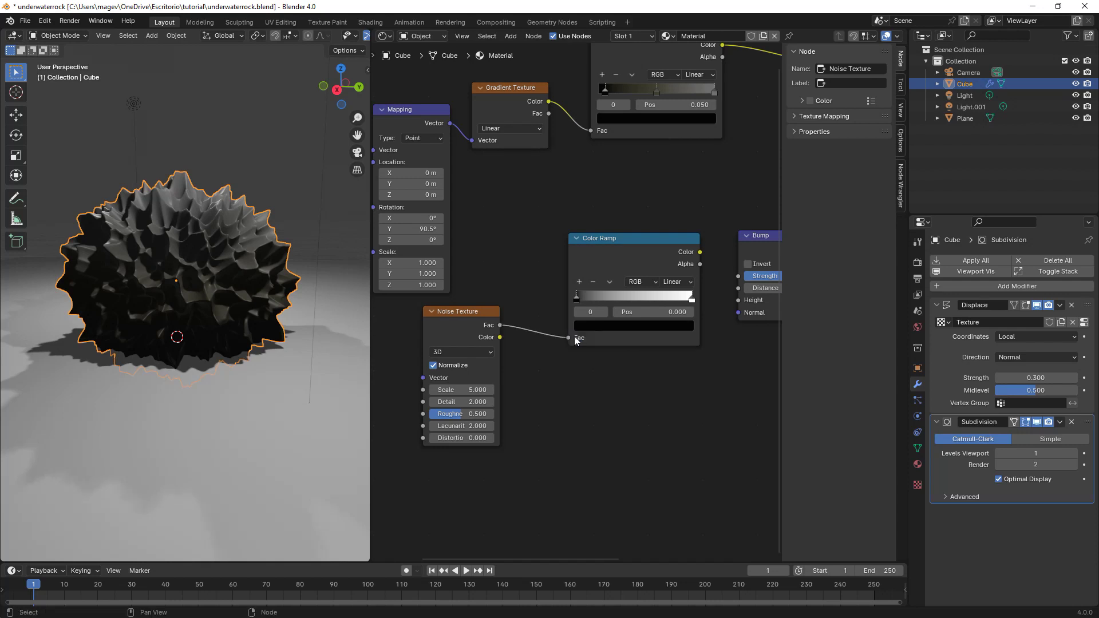
Link the new Color Ramp's Color to the Bump node's Height, and the Bump's Normal to the Principled BSDF's Normal
ctrl+scroll(574, 336, down, 3)
drag(590, 273, 632, 324)
middle_drag(701, 306, 630, 342)
drag(611, 290, 608, 288)
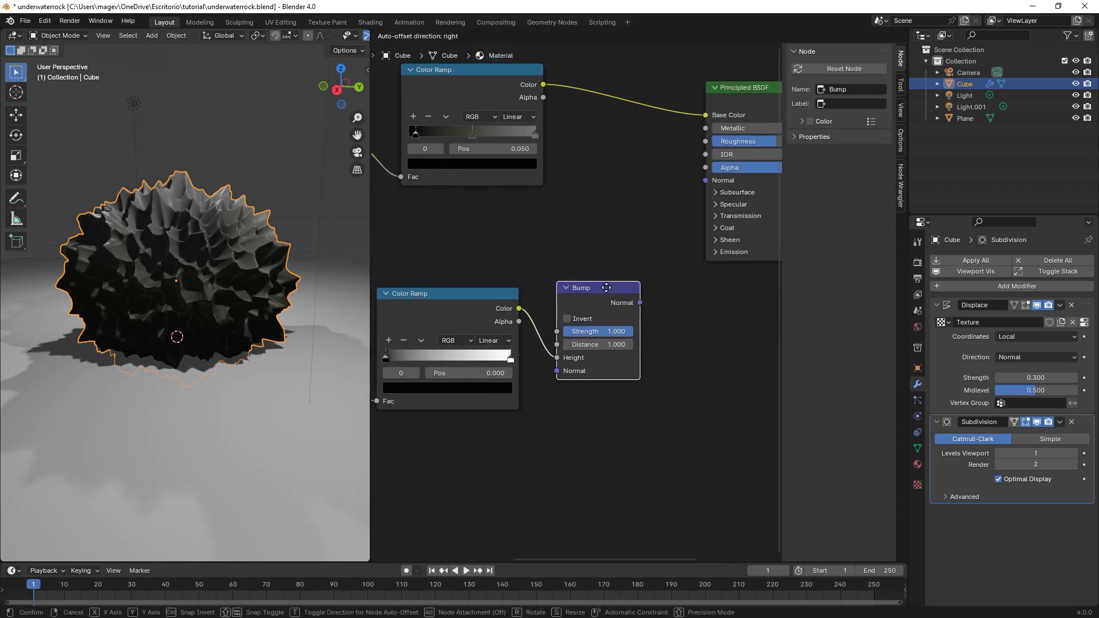
click(606, 287)
middle_drag(605, 288, 572, 312)
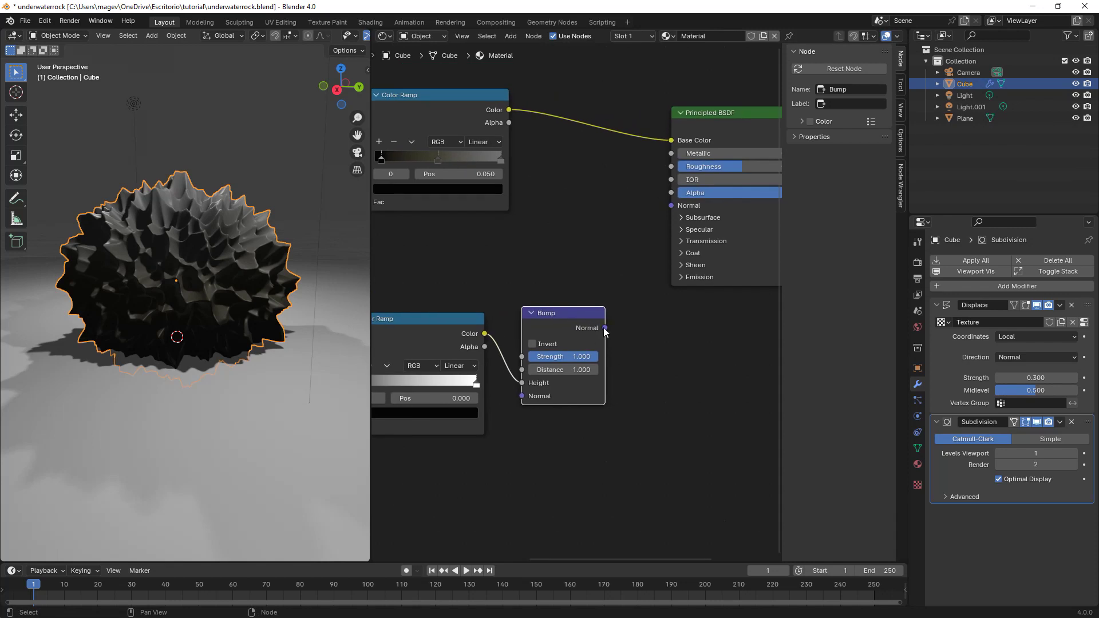
mouse_move(605, 327)
mouse_down()
mouse_move(657, 204)
mouse_move(672, 205)
mouse_up()
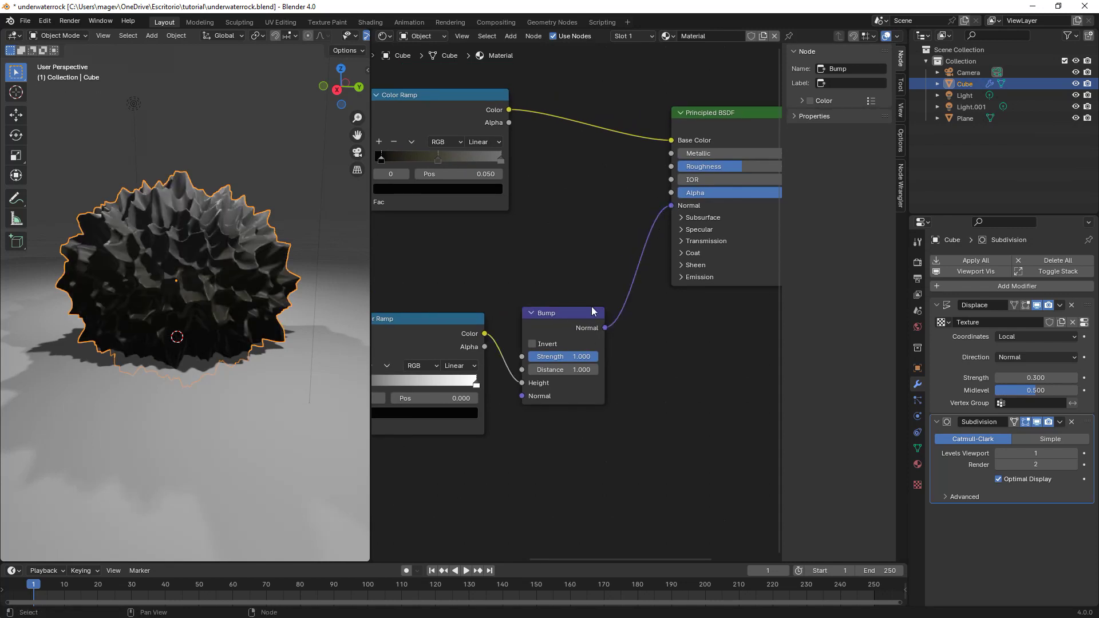
Set the Bump strength to 0.2 and shift the Color Ramp feeding it slightly
click(571, 356)
text(.2)
key(Return)
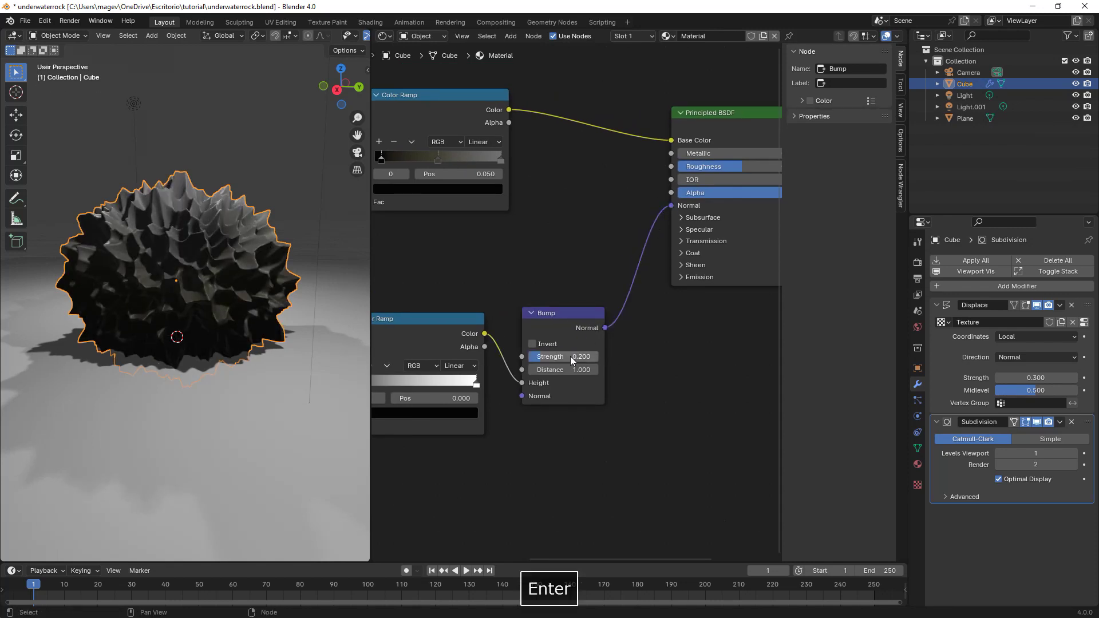
scroll(570, 356, down, 4)
middle_drag(538, 330, 607, 283)
drag(532, 279, 516, 294)
middle_drag(468, 310, 571, 270)
Set the Noise Texture's Detail to 7, Roughness to 1 and Scale to 2
scroll(571, 270, up, 1)
scroll(539, 291, up, 1)
middle_drag(535, 301, 565, 265)
scroll(566, 265, up, 3)
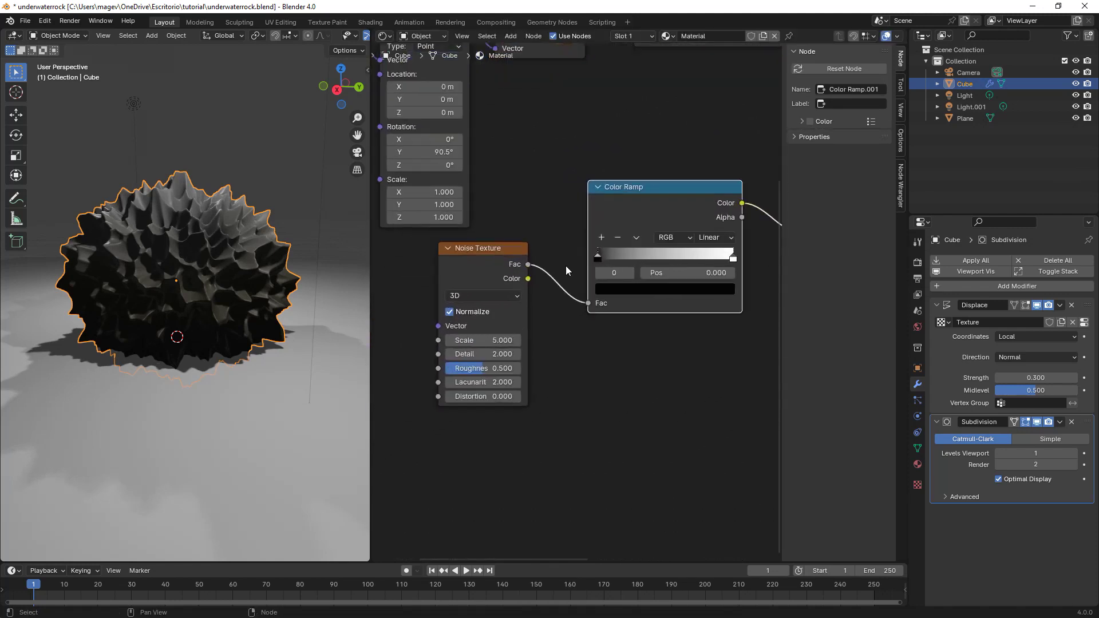
scroll(291, 258, up, 5)
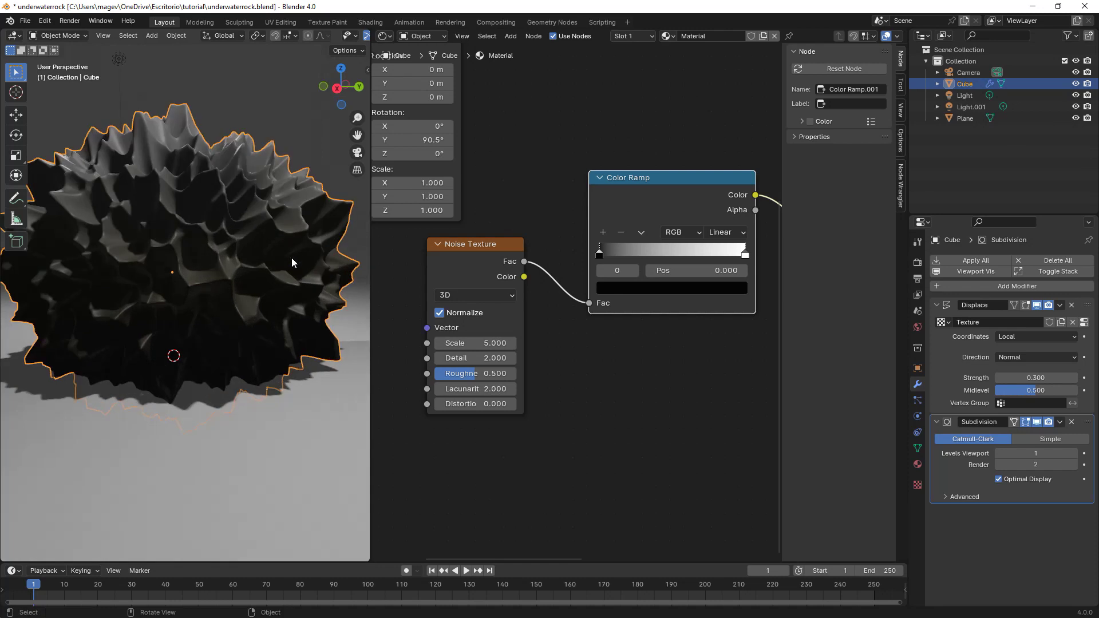
scroll(435, 304, up, 1)
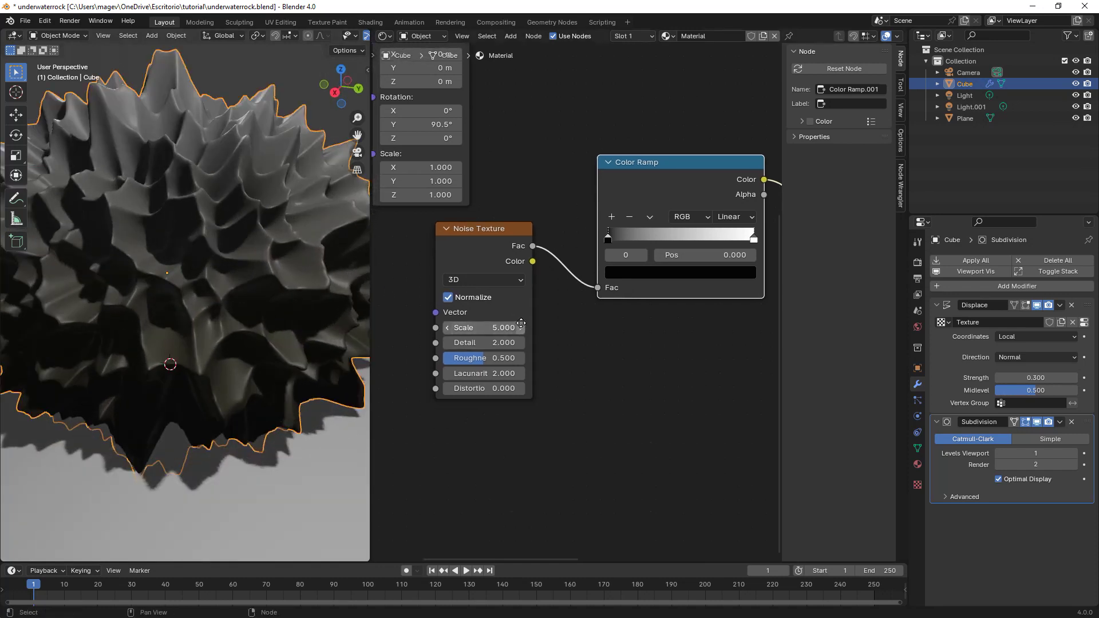
click(491, 338)
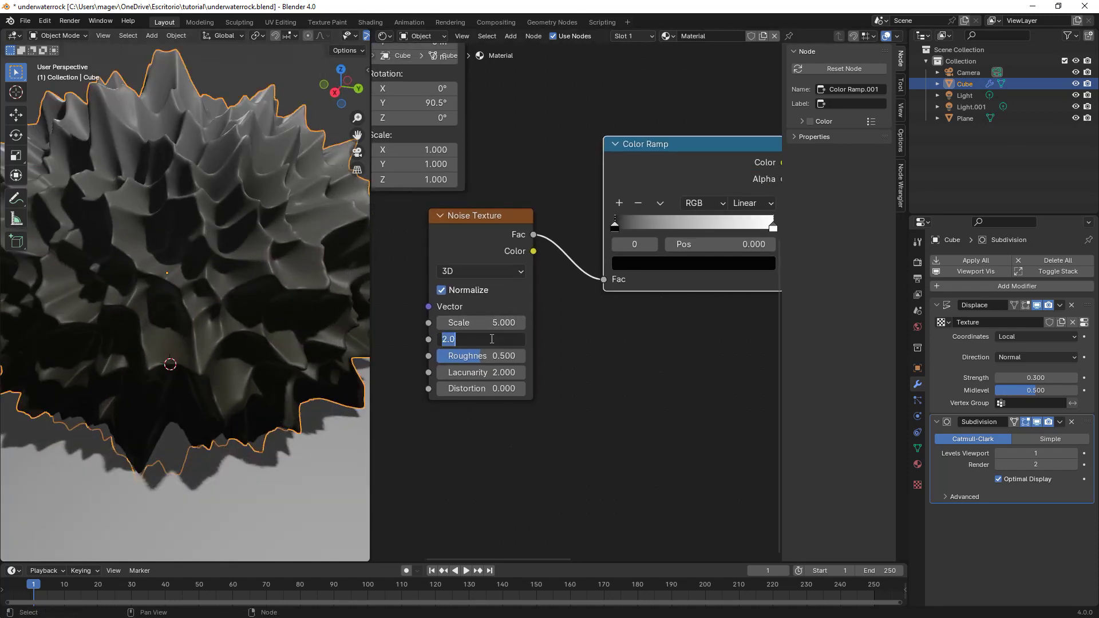
text(7)
key(Return)
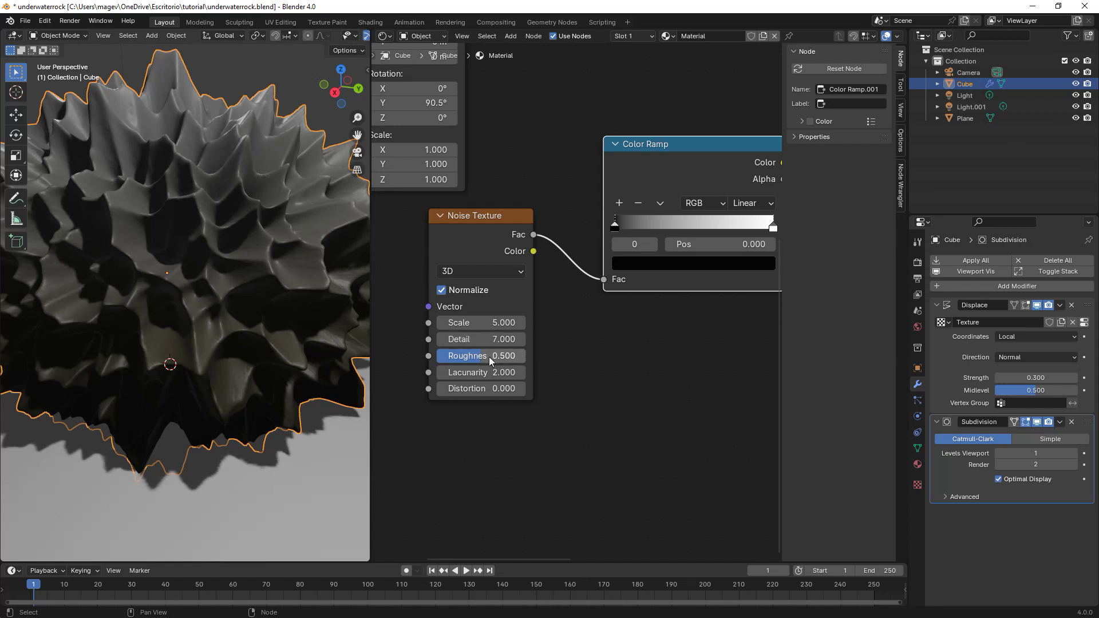
drag(489, 356, 533, 356)
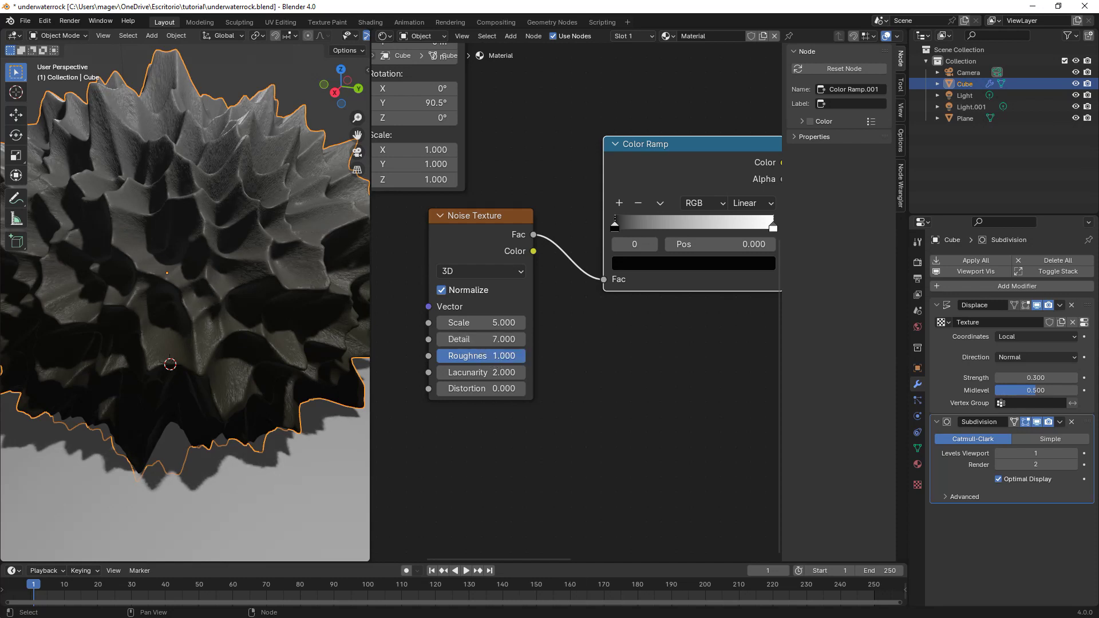
click(500, 323)
text(2)
key(Return)
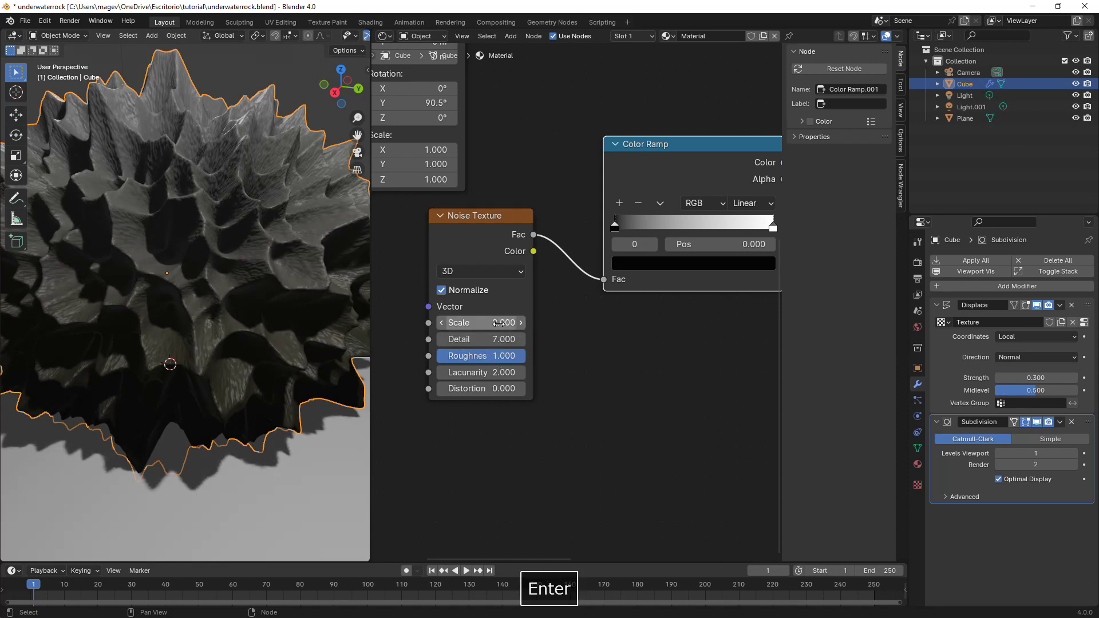
Move the black stop of the Color Ramp feeding the Bump node to about 0.527 and check the cube's surface
scroll(279, 237, down, 5)
mouse_move(280, 236)
middle_down()
mouse_move(320, 233)
mouse_move(269, 233)
middle_up()
scroll(532, 279, down, 3)
scroll(565, 289, up, 4)
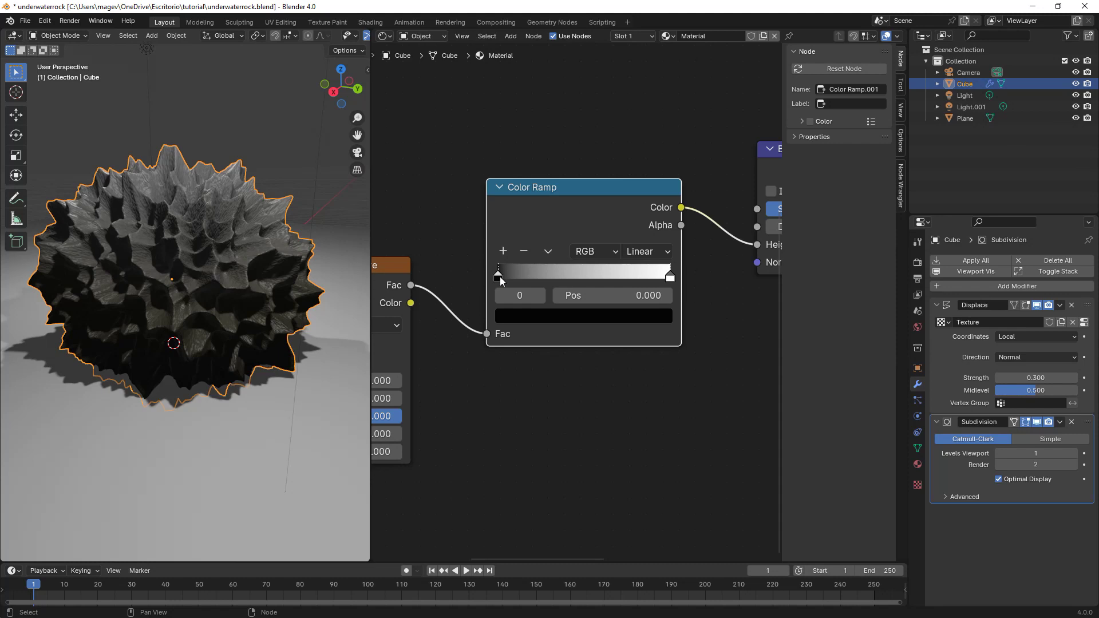
drag(499, 277, 593, 280)
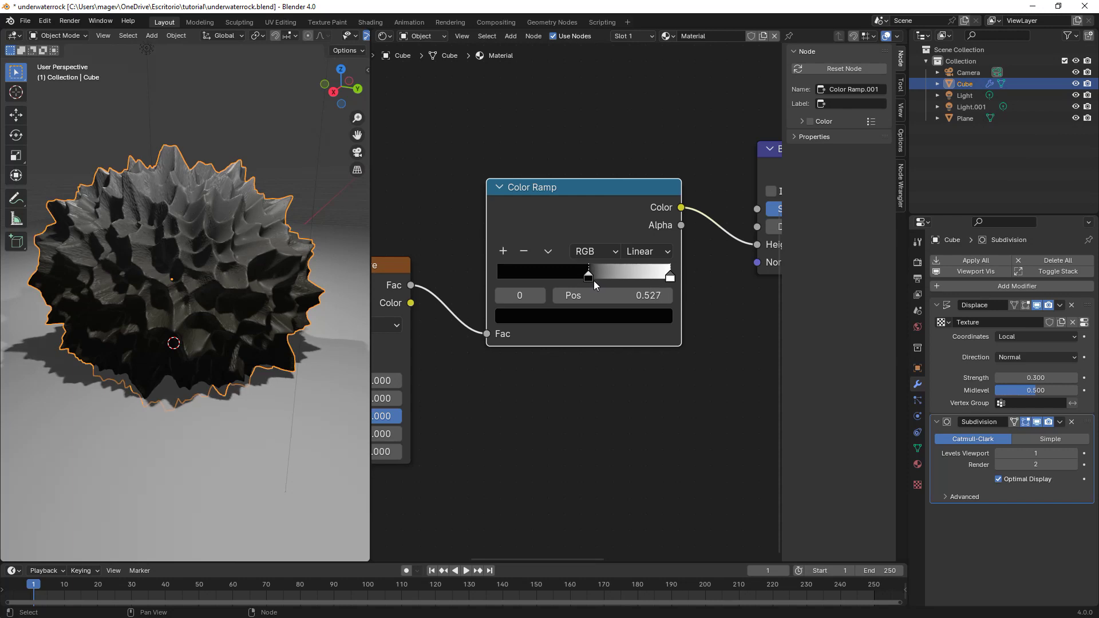
mouse_move(265, 240)
middle_down()
mouse_move(286, 237)
mouse_move(198, 235)
mouse_move(256, 235)
middle_up()
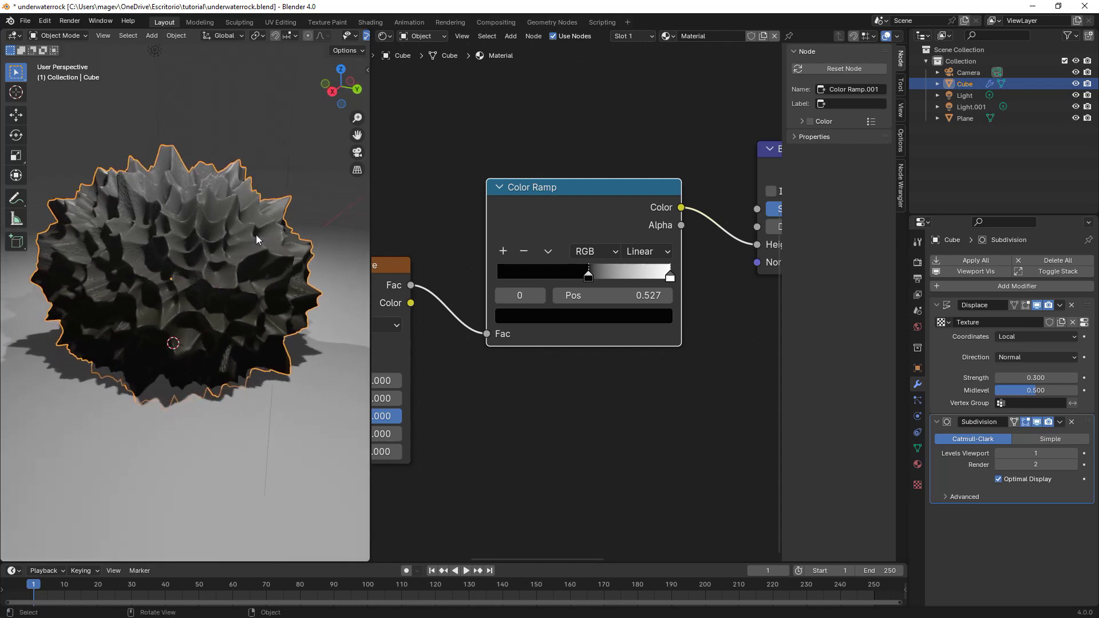
Preview the outputs of the noise Color Ramp, the Bump node and finally the Principled BSDF on the cube
ctrl+shift+click(580, 188)
scroll(687, 216, down, 5)
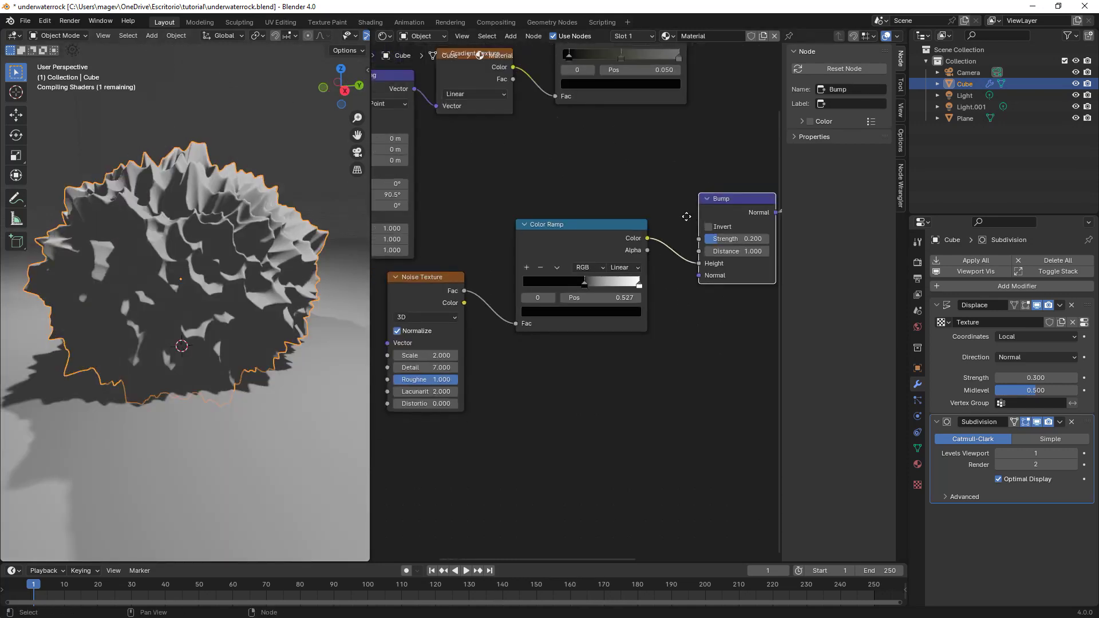
middle_drag(686, 217, 497, 265)
scroll(497, 264, down, 1)
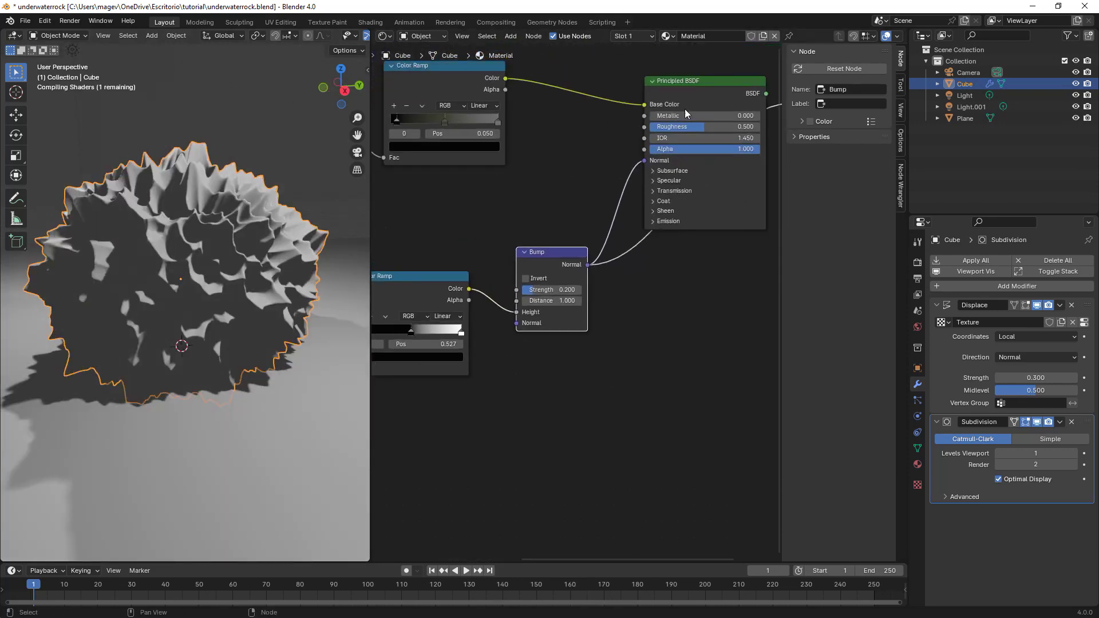
ctrl+shift+click(694, 83)
scroll(263, 172, up, 3)
middle_drag(266, 173, 238, 174)
scroll(268, 174, down, 3)
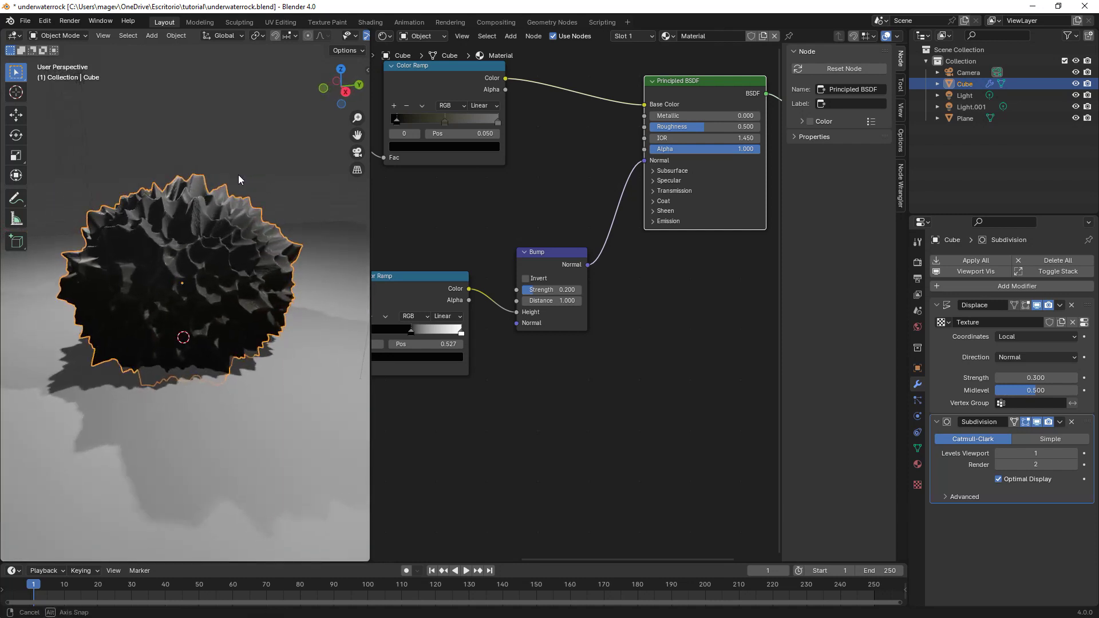
Spread the node chains apart by moving the Noise Texture, Color Ramp and Bump nodes down and the gradient chain up
scroll(589, 221, down, 4)
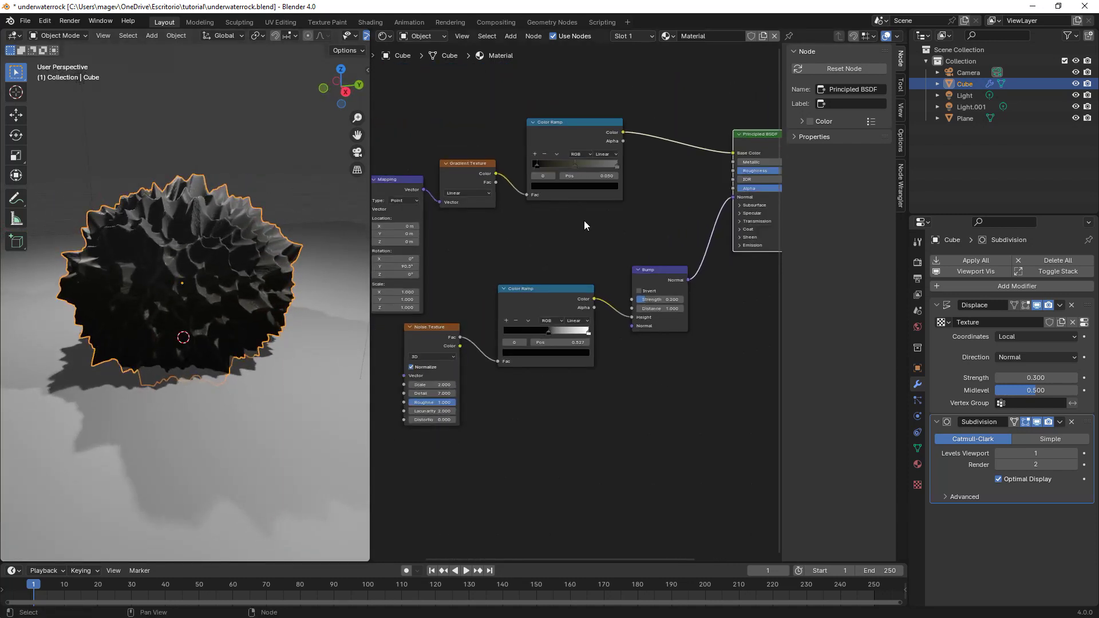
scroll(585, 222, down, 2)
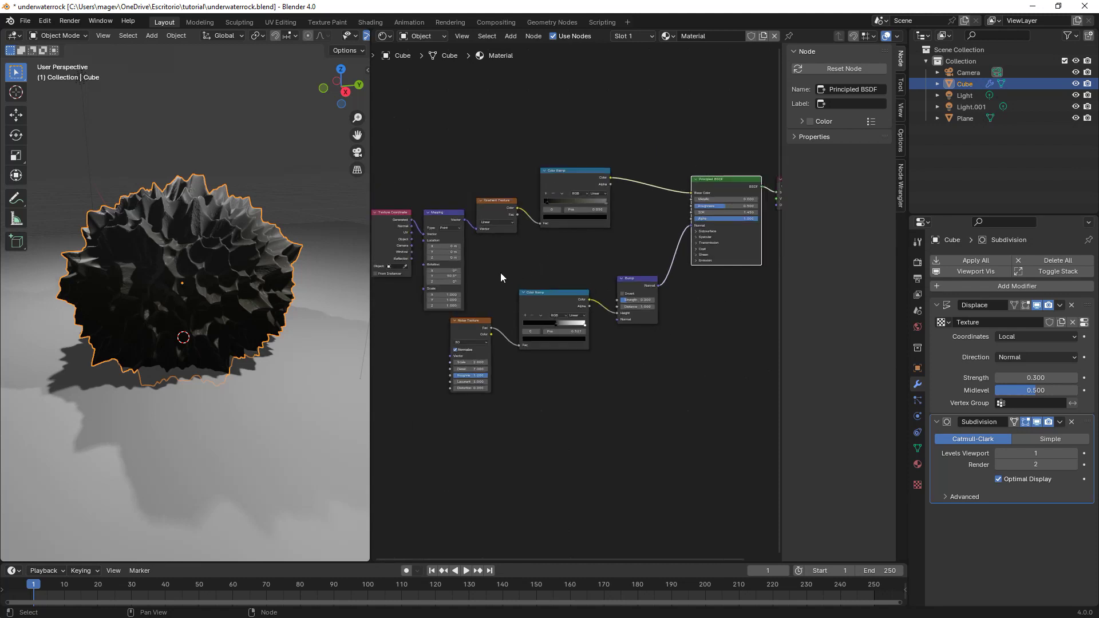
drag(485, 271, 655, 426)
key(g)
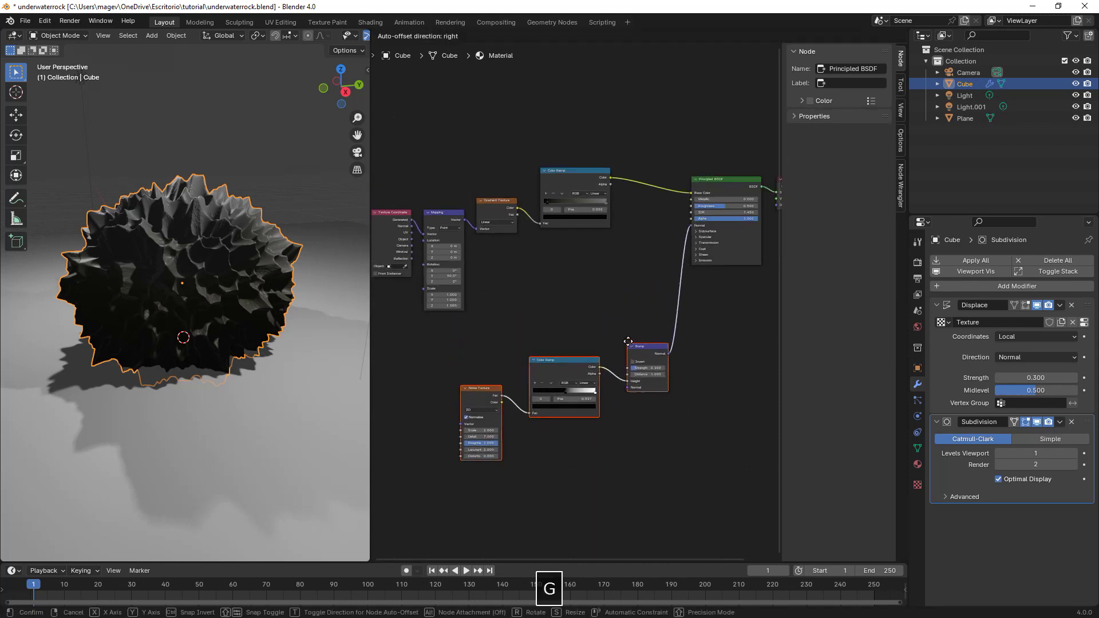
click(627, 354)
middle_drag(427, 184, 458, 184)
drag(417, 147, 606, 270)
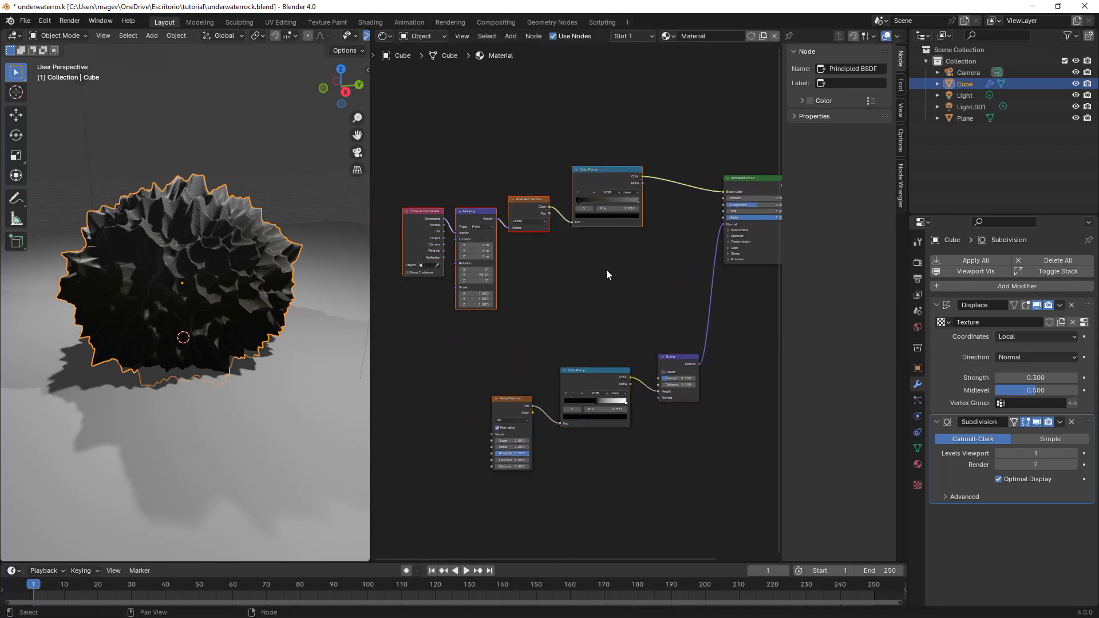
key(g)
click(594, 225)
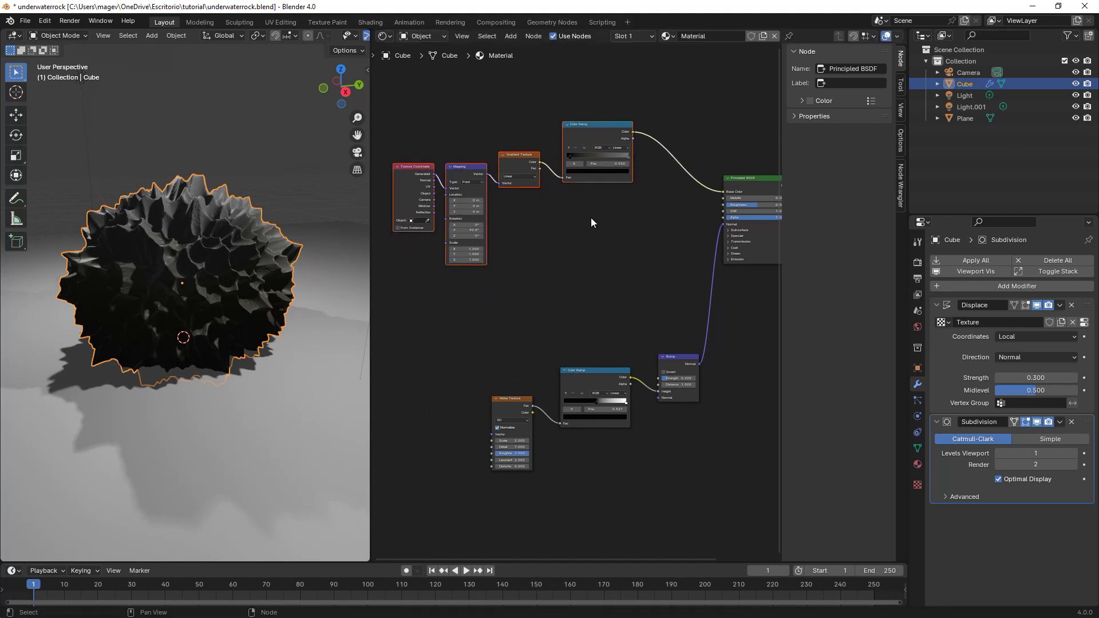
Duplicate the Color Ramp feeding the Bump node, place the copy between the two chains, and shift the Noise Texture away from it
scroll(603, 214, up, 2)
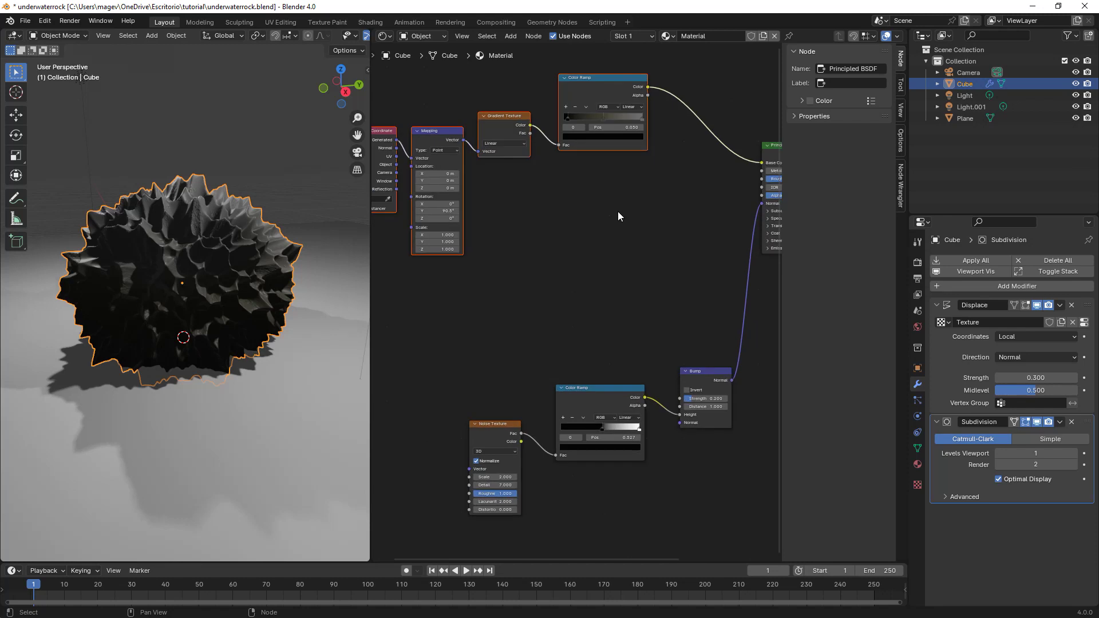
click(555, 248)
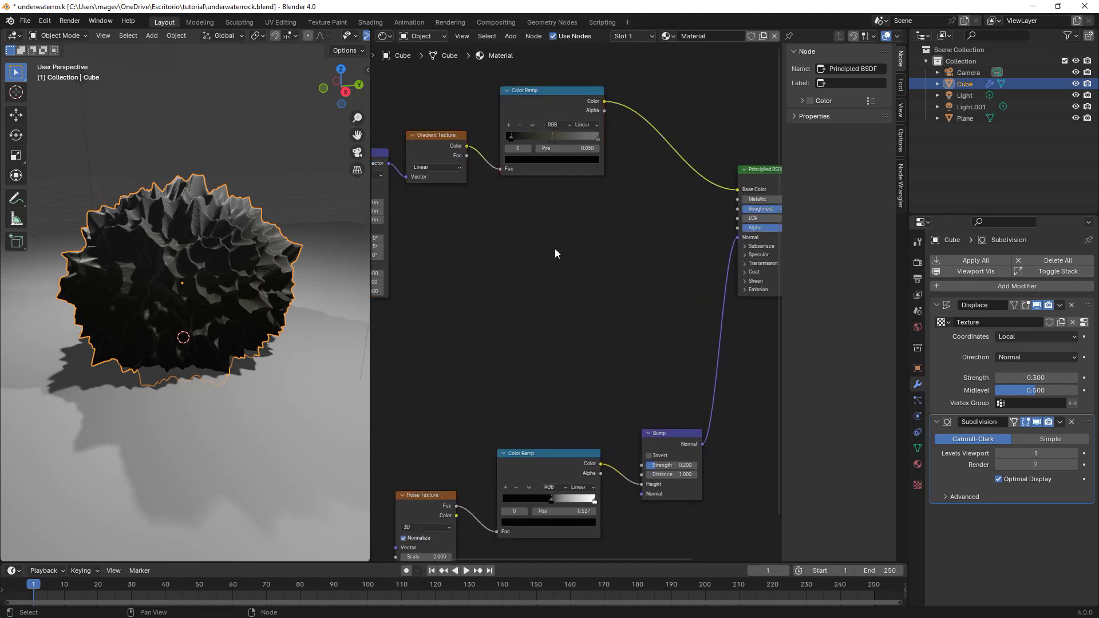
click(568, 455)
key(shift+d)
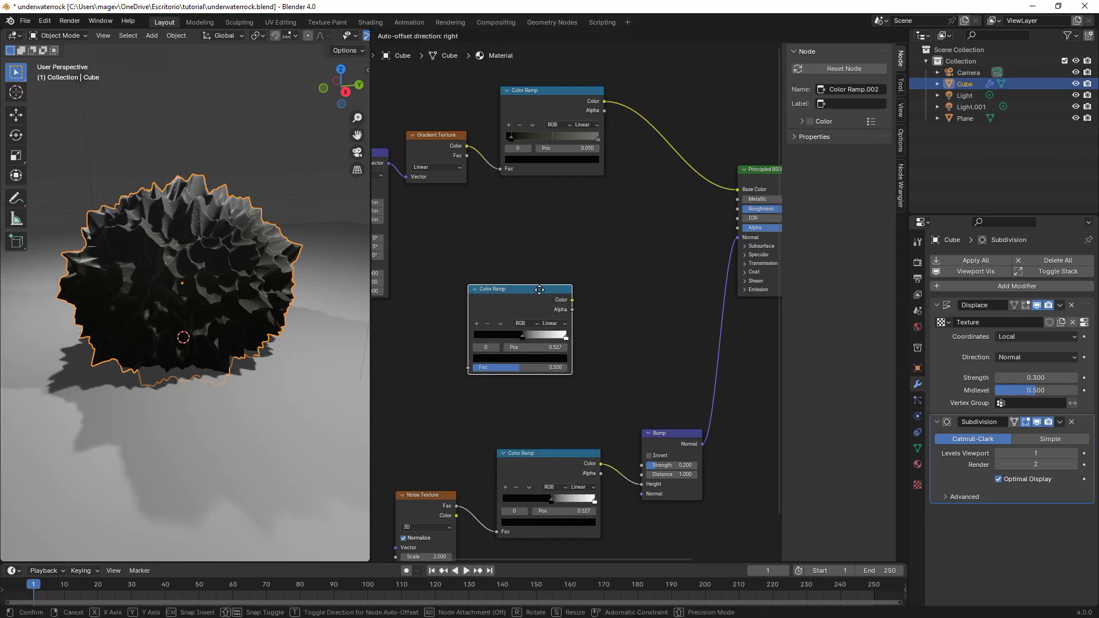
click(539, 289)
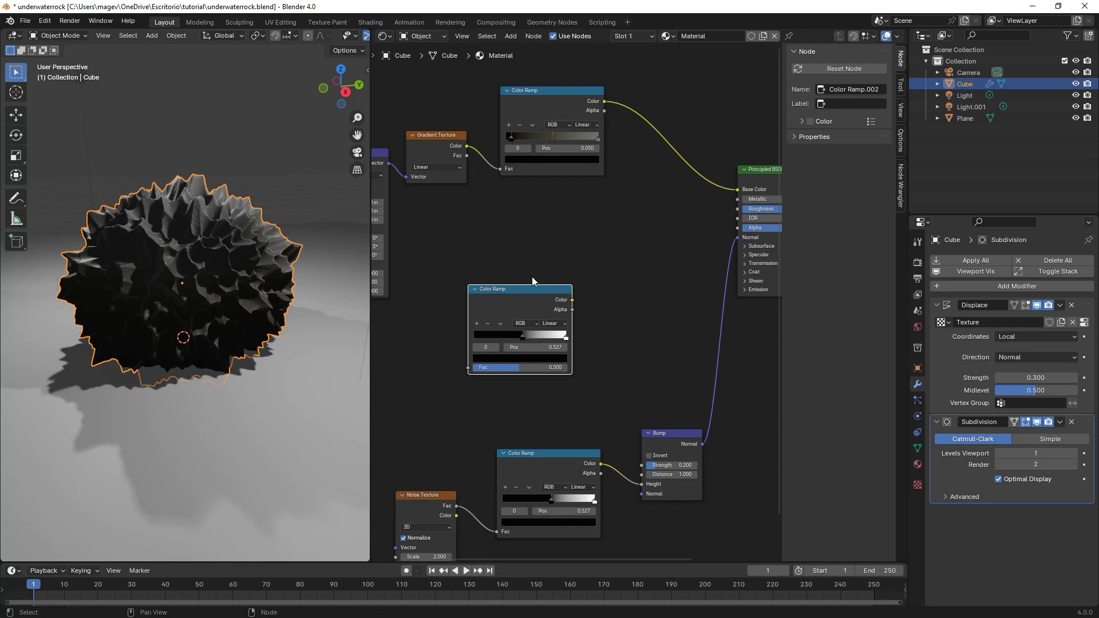
drag(440, 494, 417, 433)
Link the Noise Texture's Fac output to the Fac input of the middle Color Ramp
middle_drag(475, 410, 543, 361)
drag(482, 383, 536, 318)
middle_drag(640, 307, 557, 357)
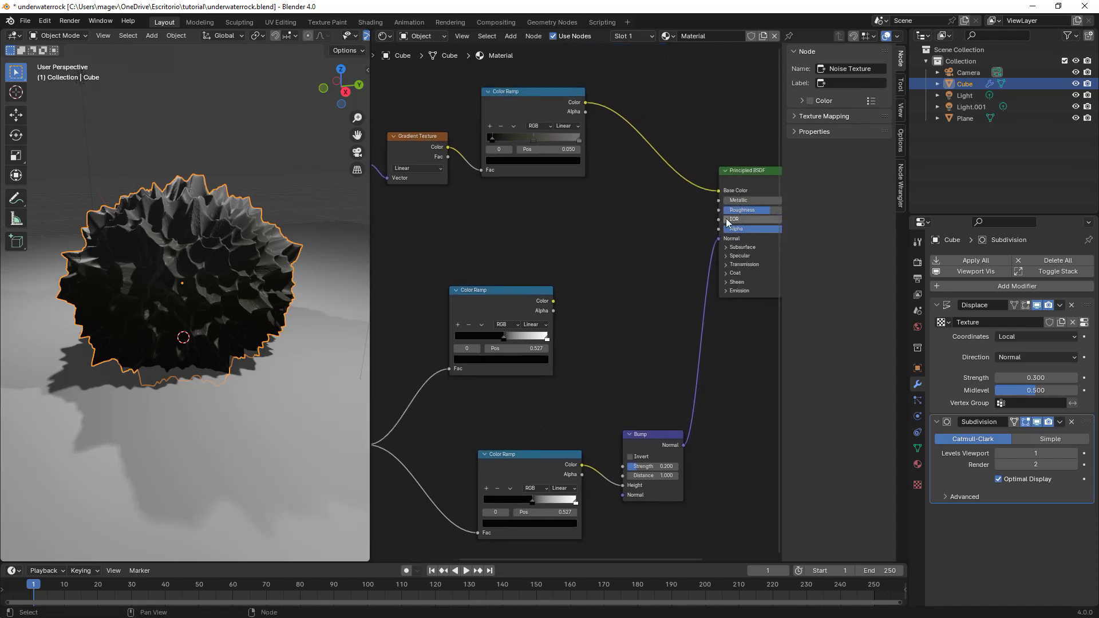
Nudge the middle Color Ramp slightly upward and disconnect its Fac input from the Noise Texture
scroll(633, 264, up, 2)
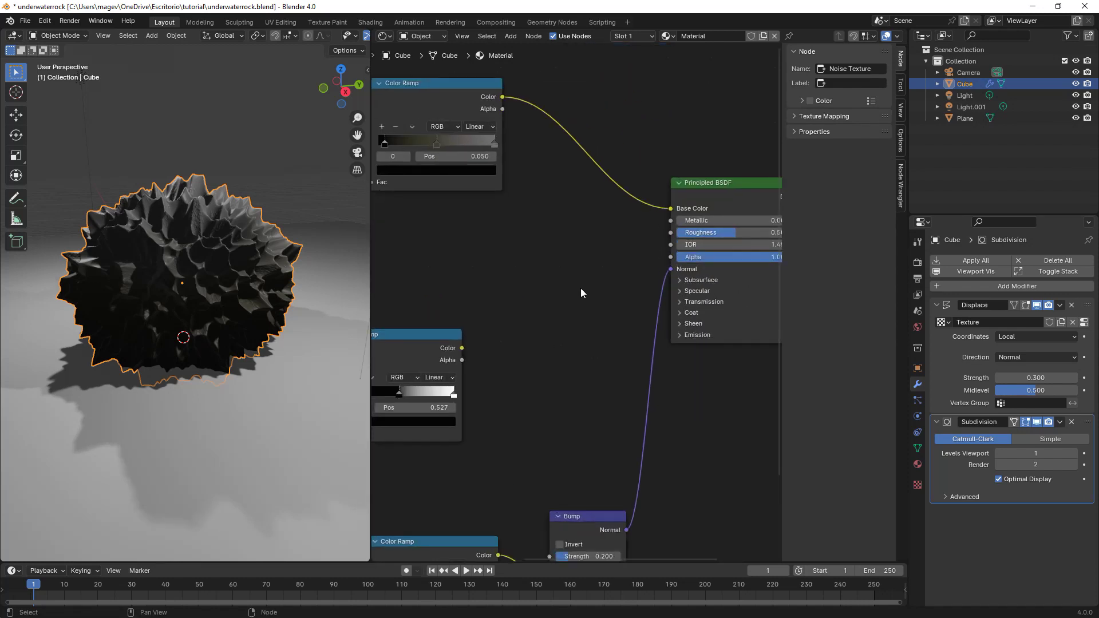
drag(437, 339, 450, 309)
scroll(551, 253, up, 1)
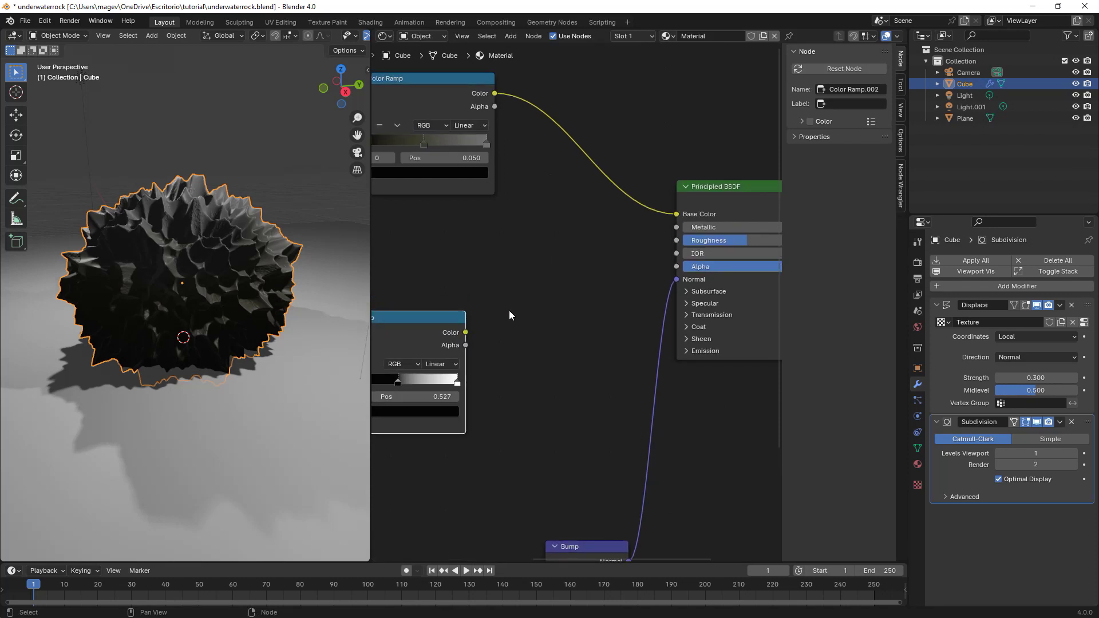
scroll(509, 310, down, 2)
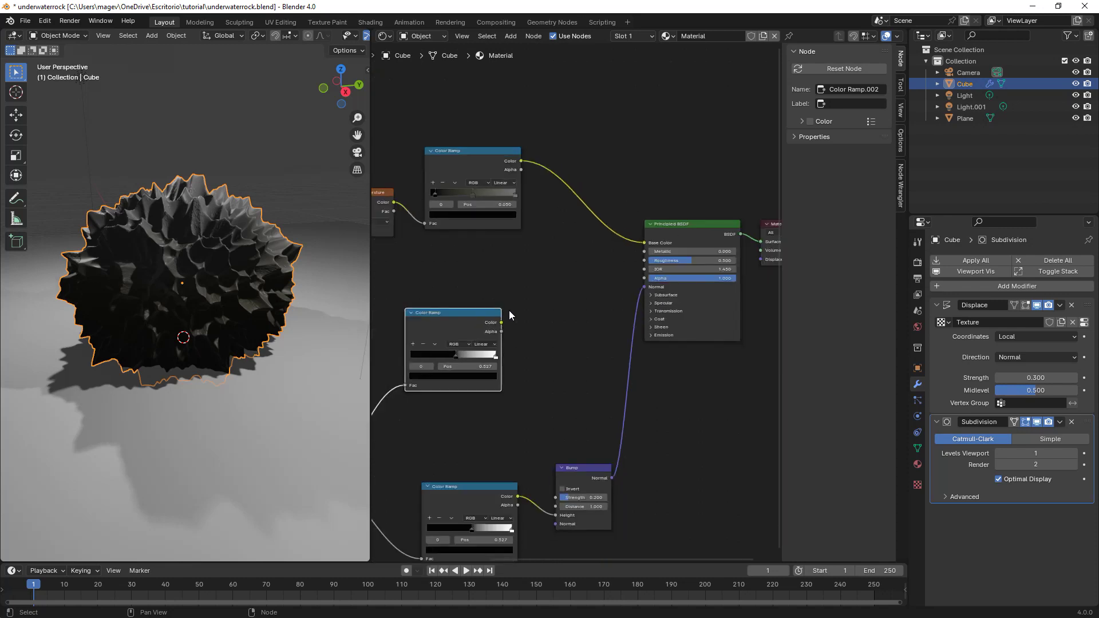
middle_drag(509, 310, 586, 307)
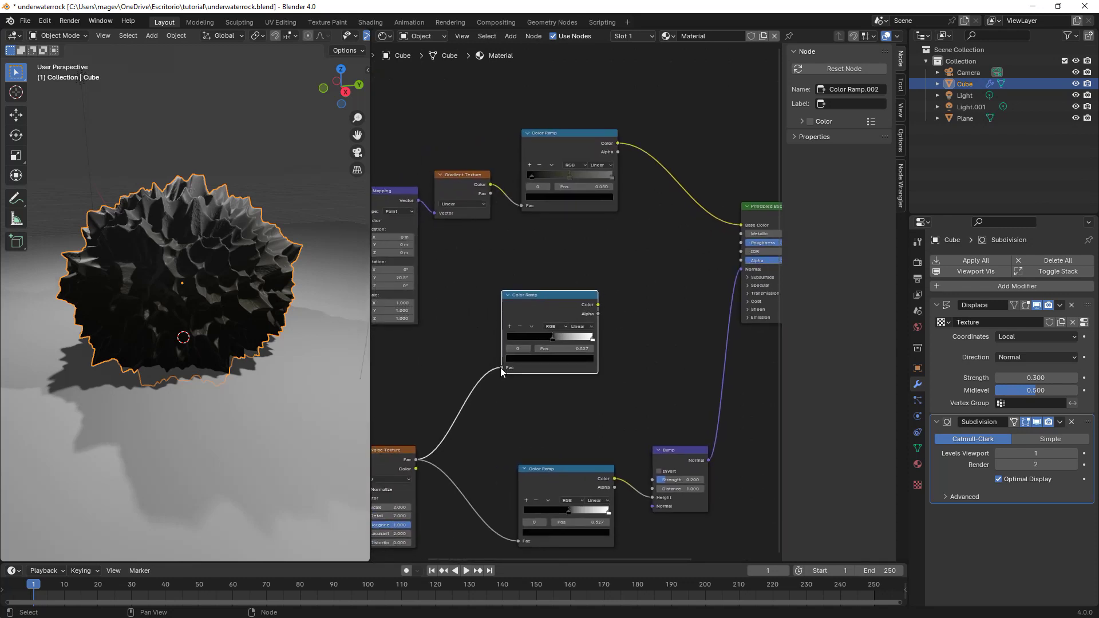
drag(500, 367, 492, 420)
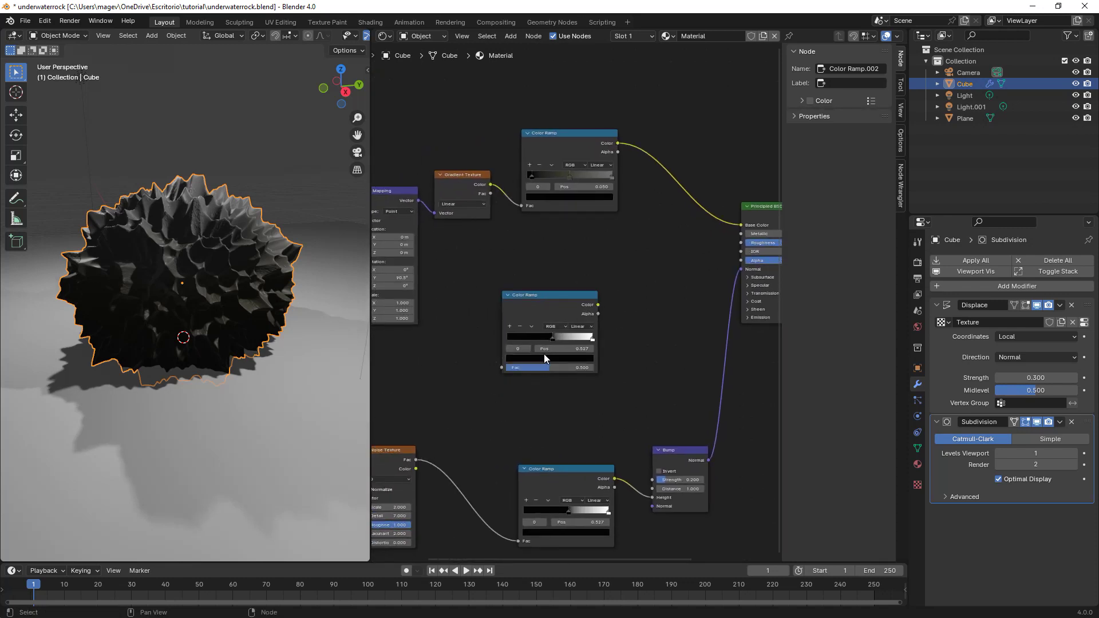
Duplicate the Noise Texture and place the copy above the original, beside the middle Color Ramp
click(553, 307)
scroll(551, 324, up, 1)
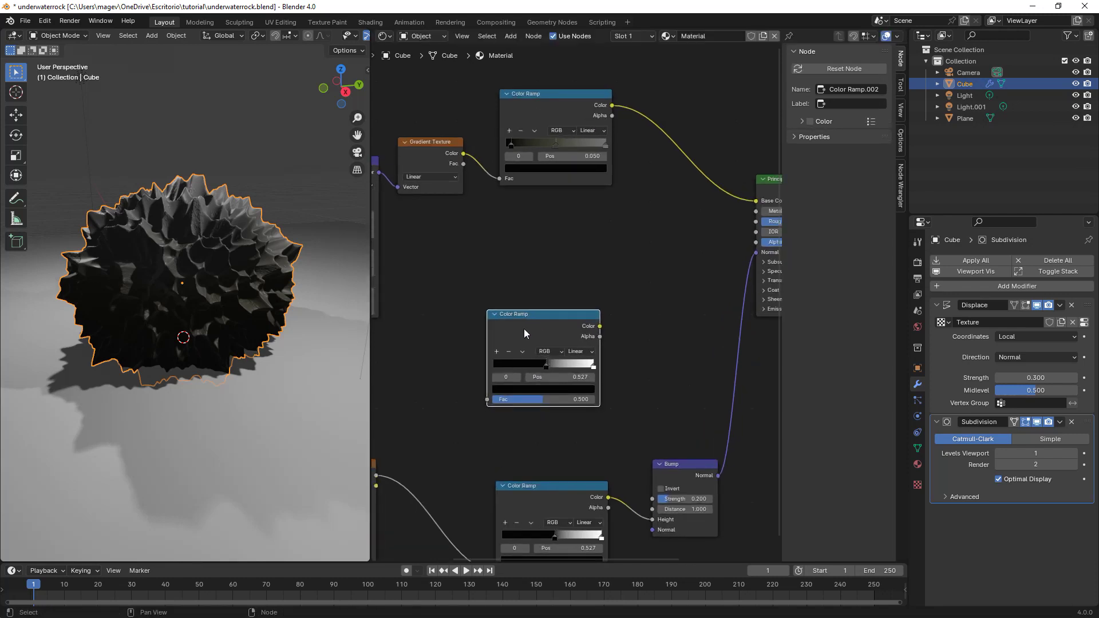
scroll(524, 332, down, 1)
middle_drag(469, 410, 482, 386)
click(479, 393)
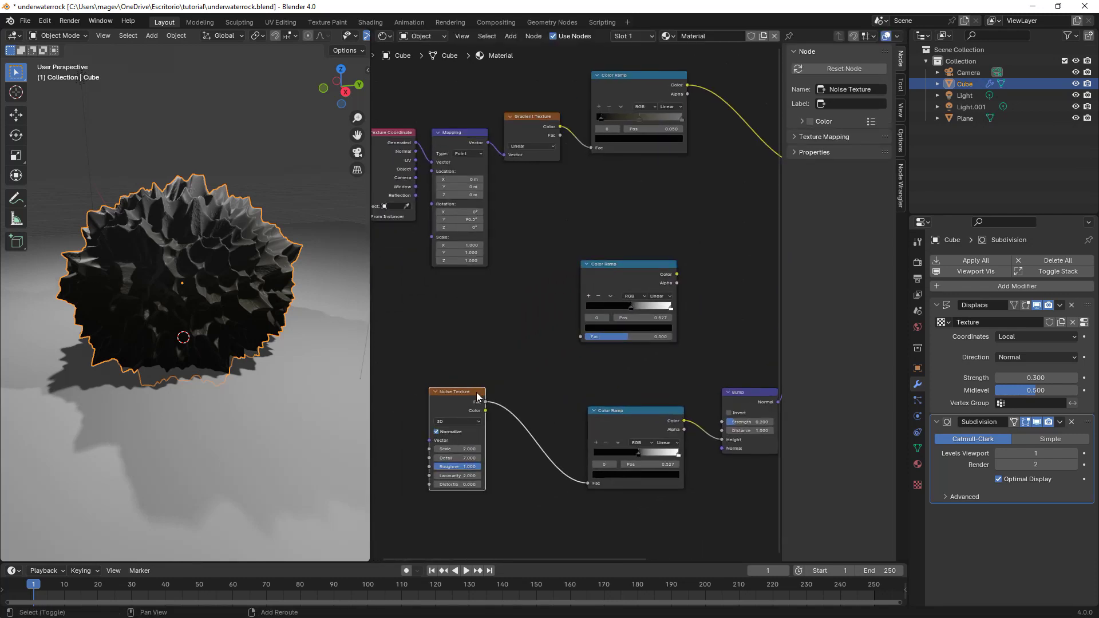
key(shift+d)
click(507, 284)
scroll(560, 294, up, 2)
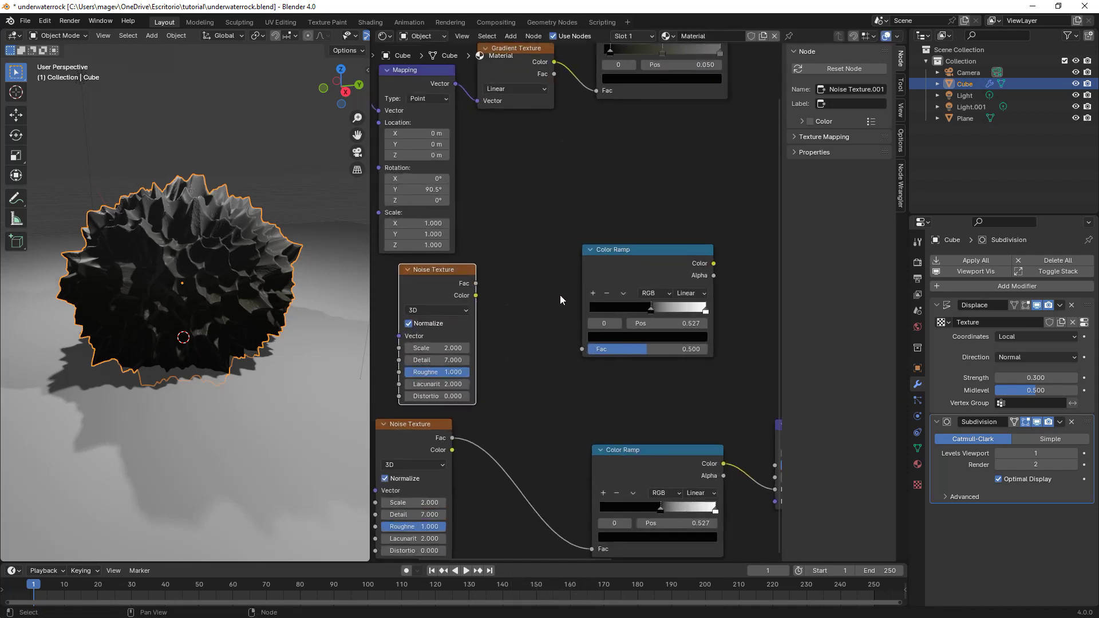
Link the copied Noise Texture's Fac to the middle Color Ramp, and that ramp's Color to the Principled BSDF's Roughness
middle_drag(560, 294, 517, 297)
drag(432, 287, 535, 352)
middle_drag(657, 286, 580, 312)
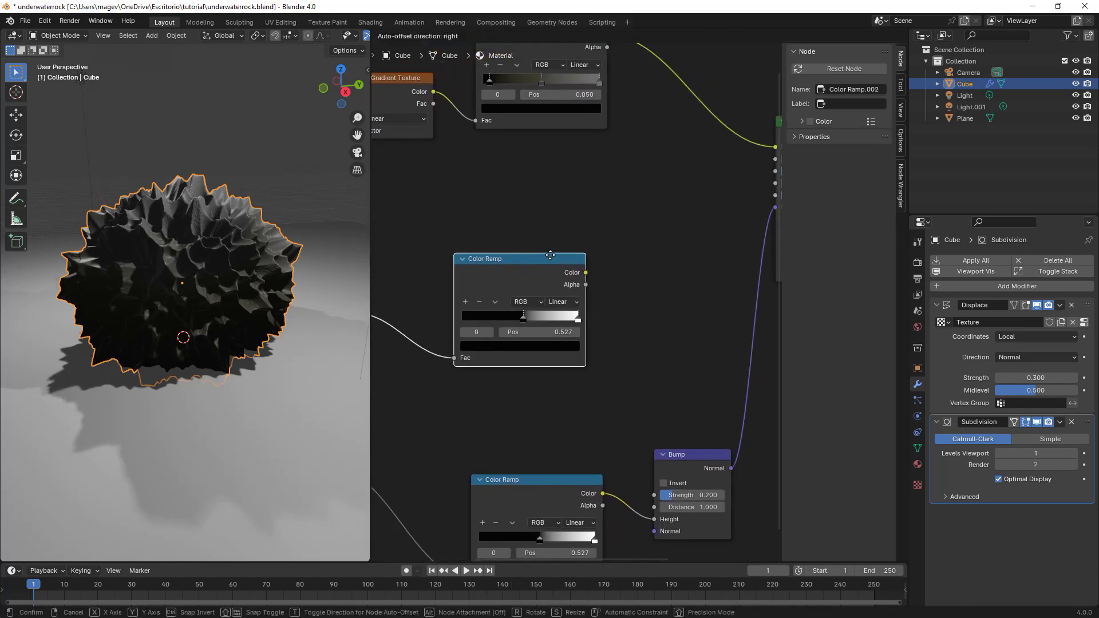
click(528, 236)
middle_drag(577, 297, 549, 319)
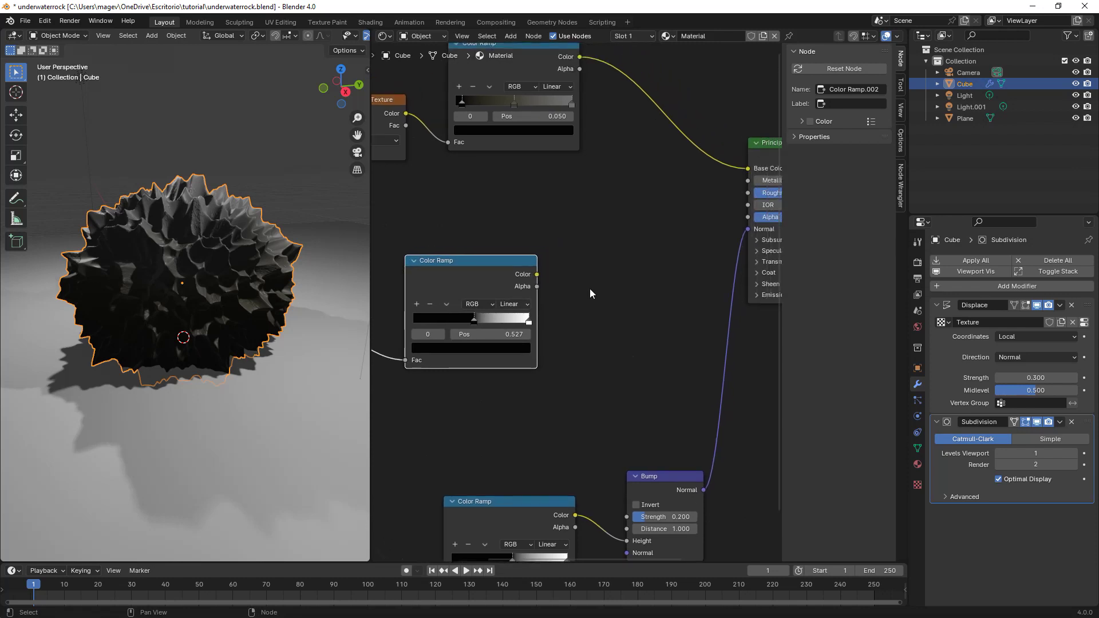
middle_drag(659, 250, 614, 265)
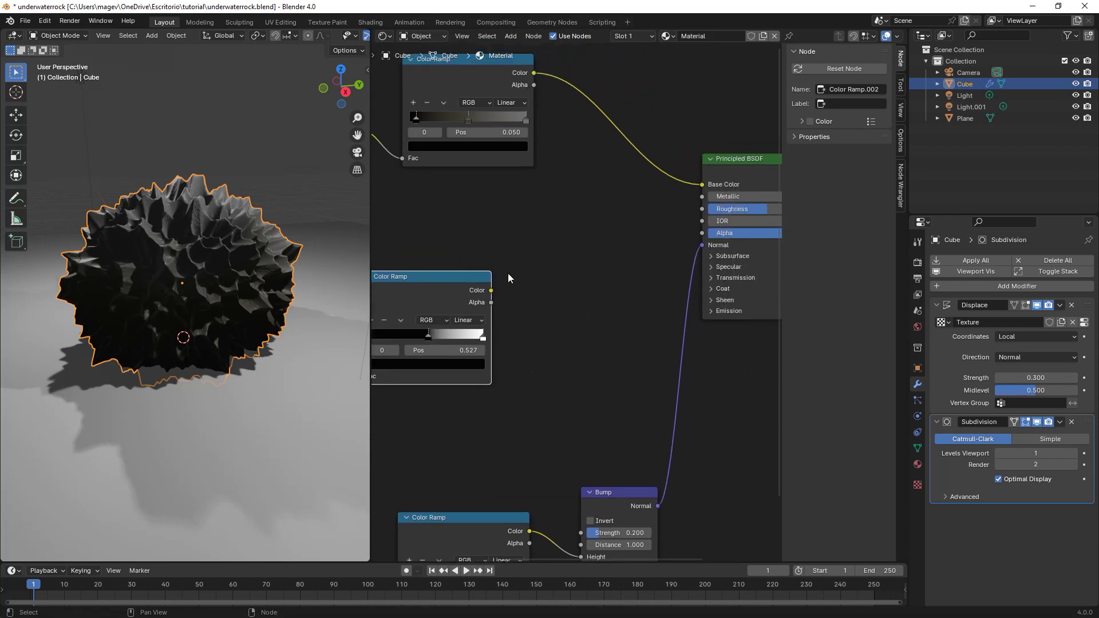
mouse_move(491, 290)
mouse_down()
mouse_move(578, 244)
mouse_move(701, 208)
mouse_up()
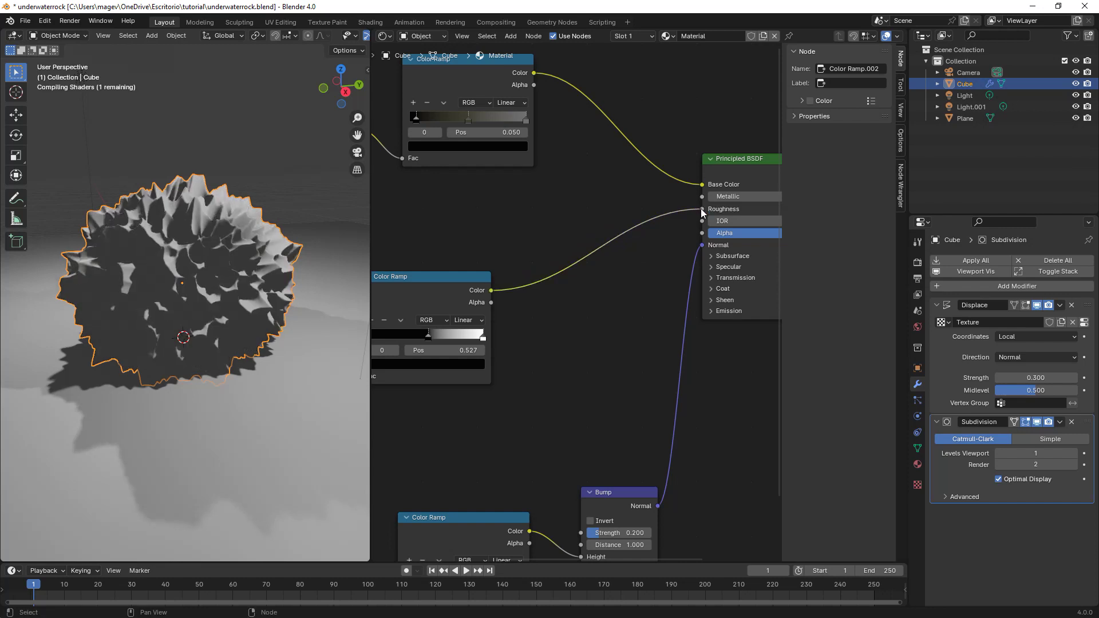
Set the copied Noise Texture's Scale to 5 and Detail to 9
middle_drag(473, 242, 644, 210)
middle_drag(515, 284, 589, 246)
scroll(589, 245, up, 3)
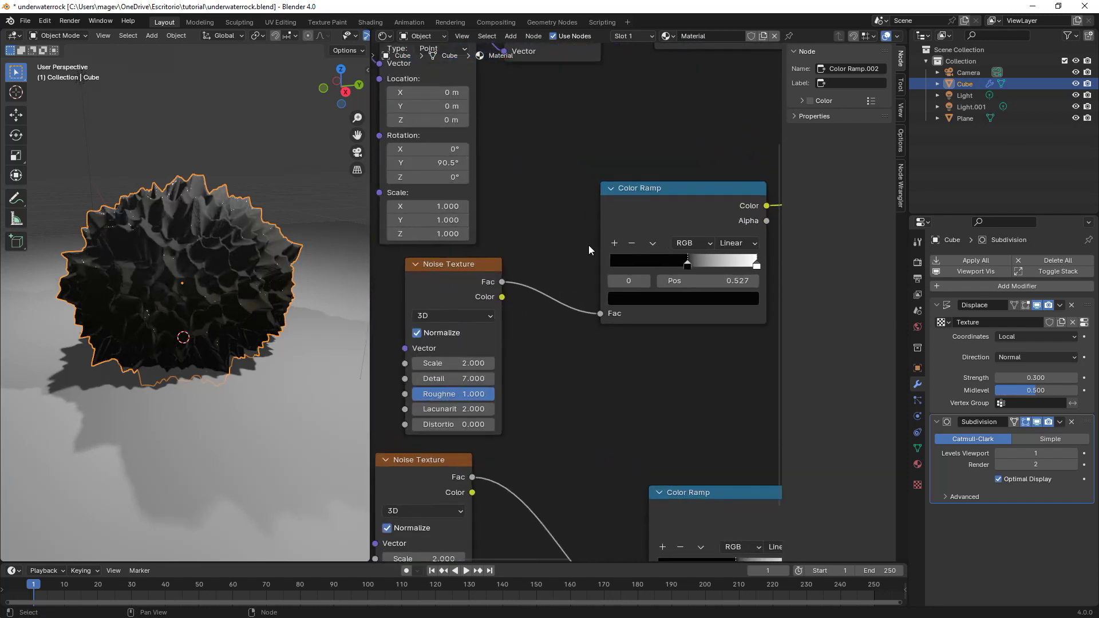
click(476, 362)
text(5)
key(Tab)
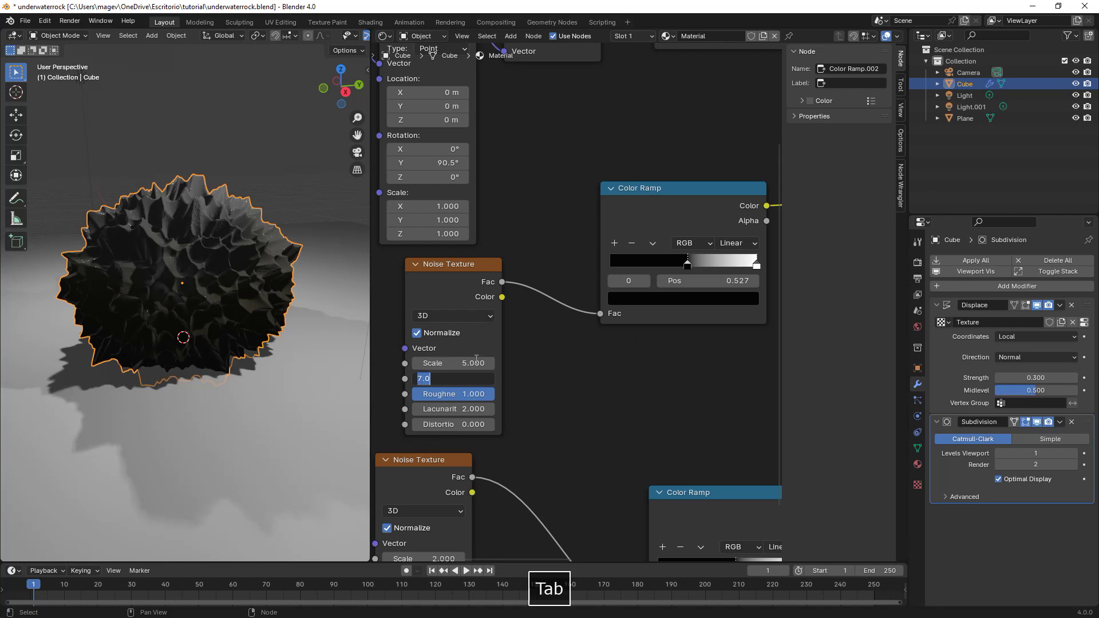
text(9)
key(Tab)
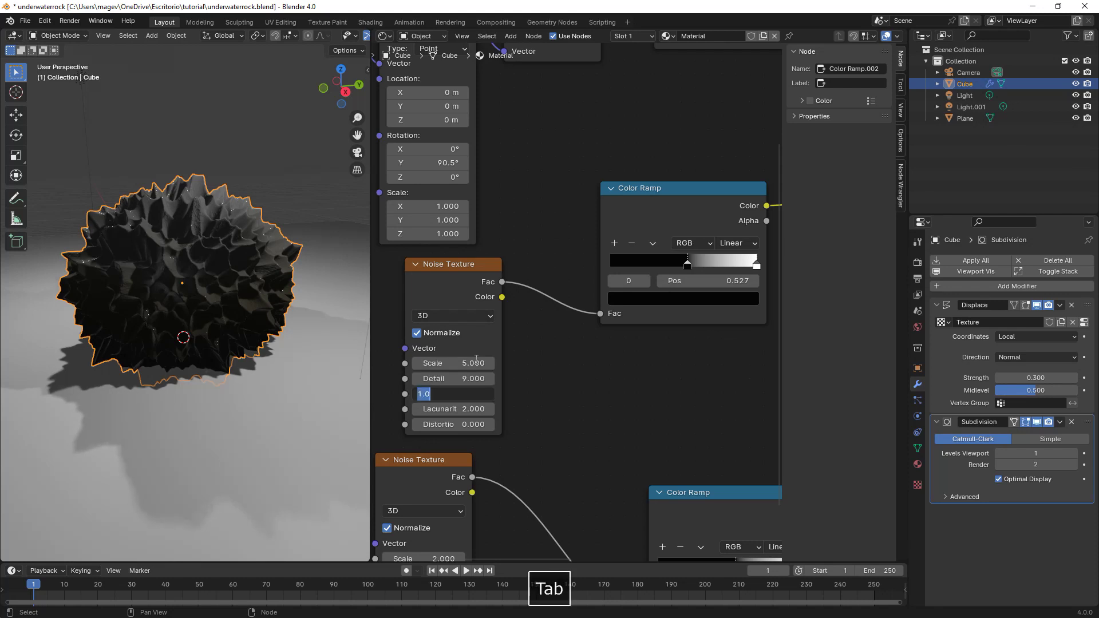
key(Return)
Move the roughness Color Ramp's black stop to about 0.309 and its white stop to about 0.645
scroll(586, 307, up, 2)
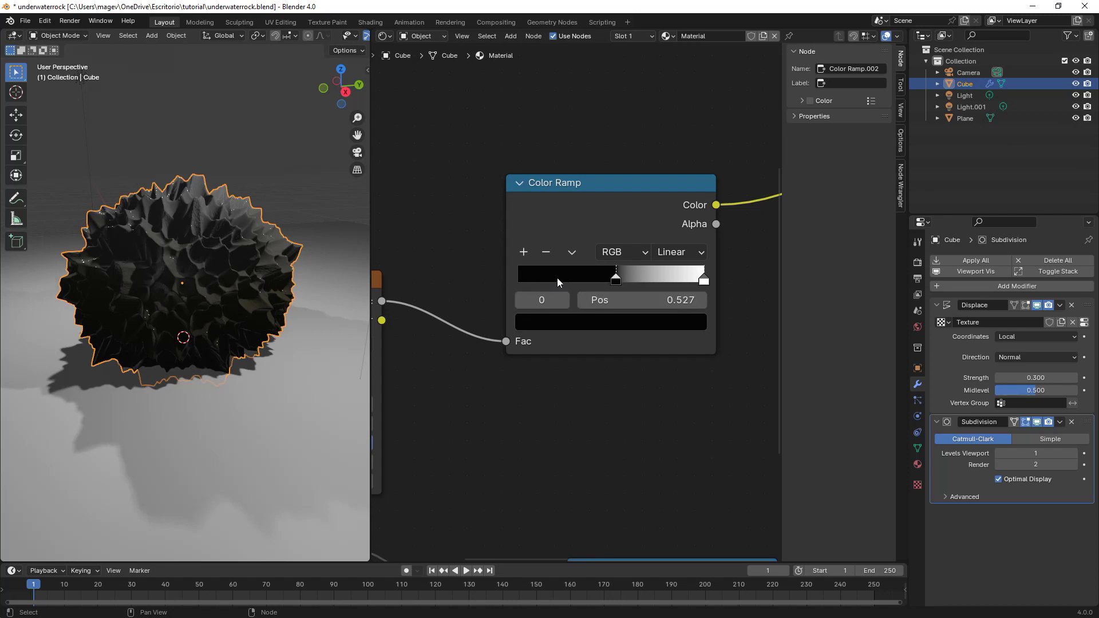
scroll(279, 275, up, 3)
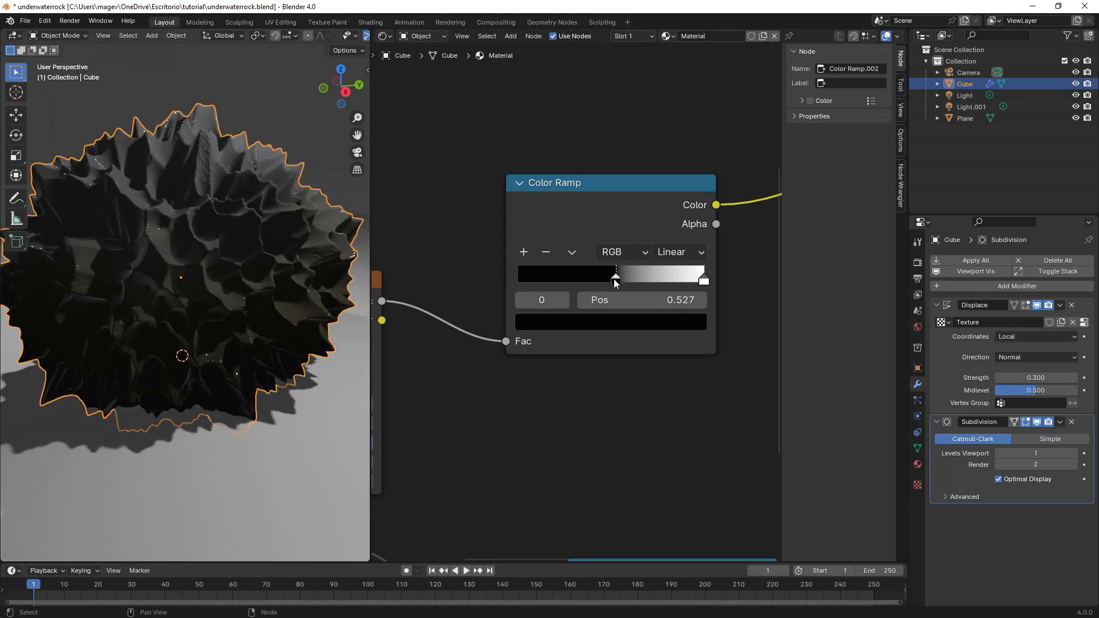
drag(615, 281, 575, 282)
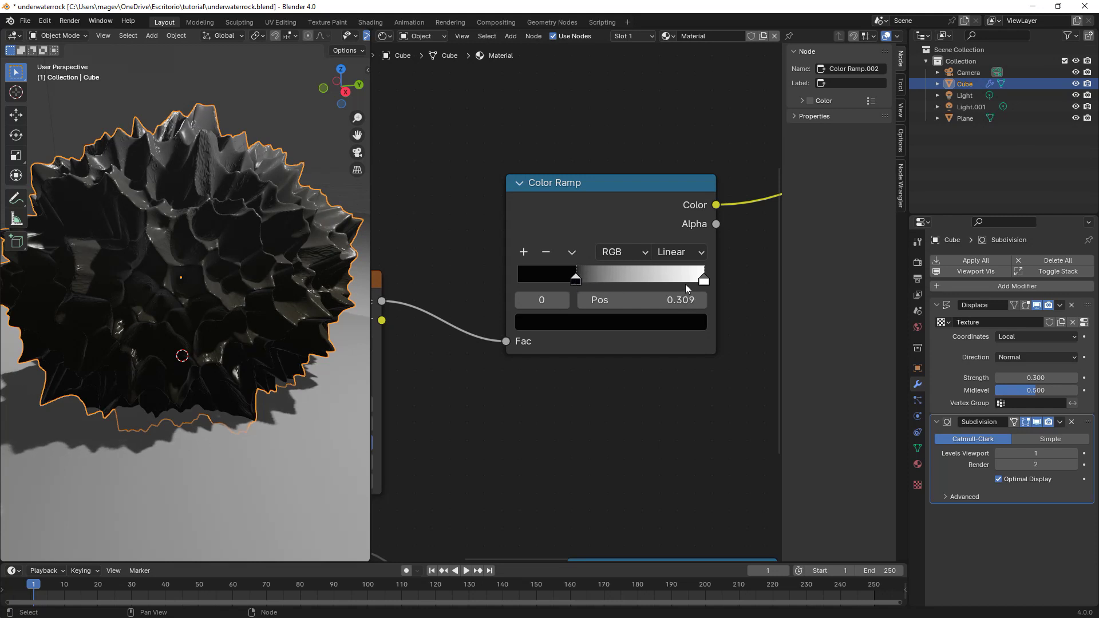
mouse_move(704, 281)
mouse_down()
mouse_move(624, 279)
mouse_move(637, 278)
mouse_up()
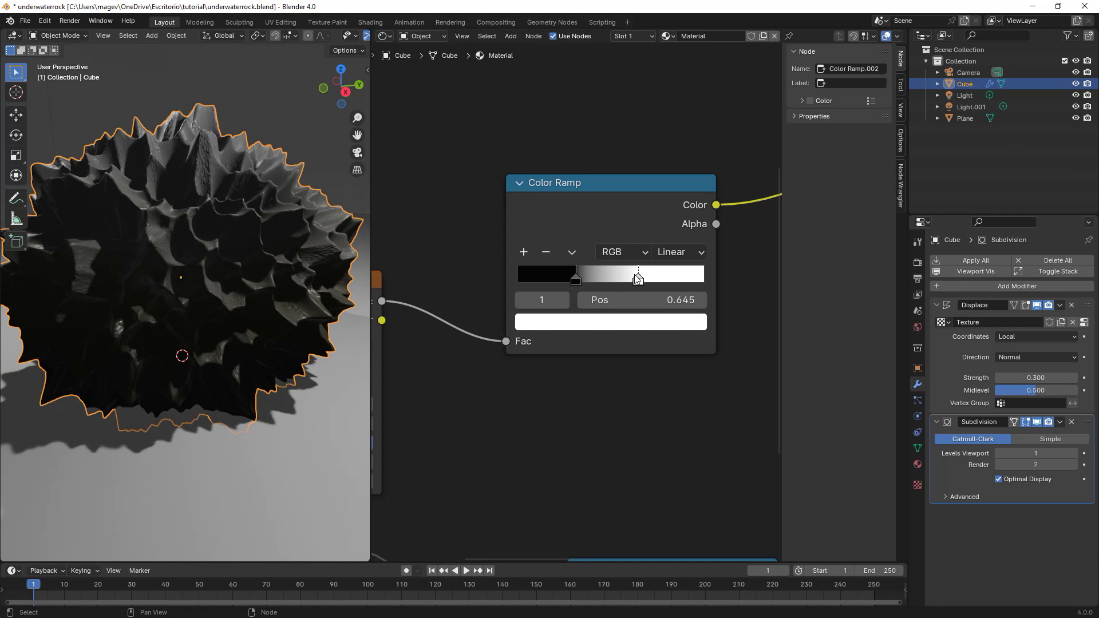
Check the rock's shine from another angle and move the roughness ramp's black stop to about 0.418
scroll(232, 267, down, 4)
mouse_move(229, 268)
middle_down()
mouse_move(185, 277)
mouse_move(249, 254)
mouse_move(222, 255)
middle_up()
scroll(186, 277, up, 3)
scroll(185, 277, up, 1)
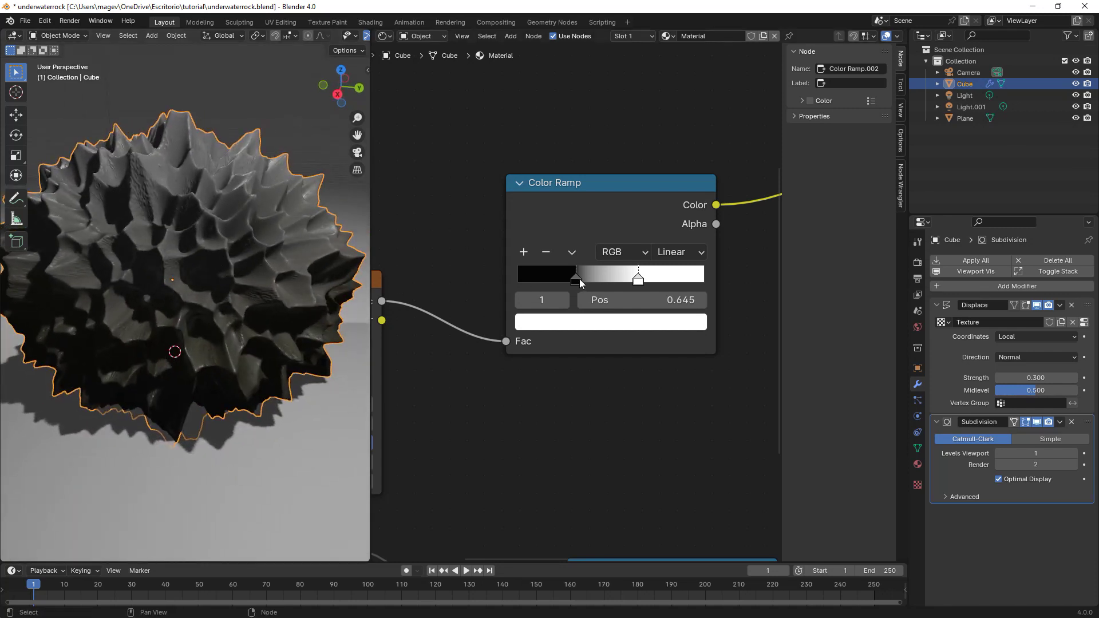
drag(580, 283, 596, 278)
scroll(266, 263, down, 3)
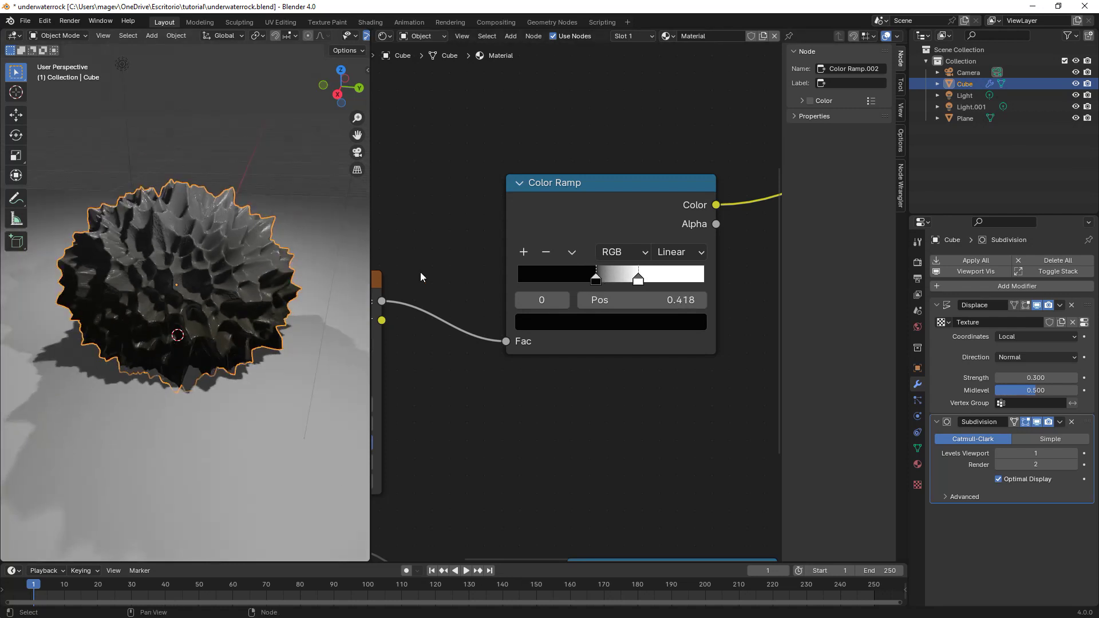
Assign an Environment Texture to the world's background color and load cape_hill_2k.hdr
click(917, 326)
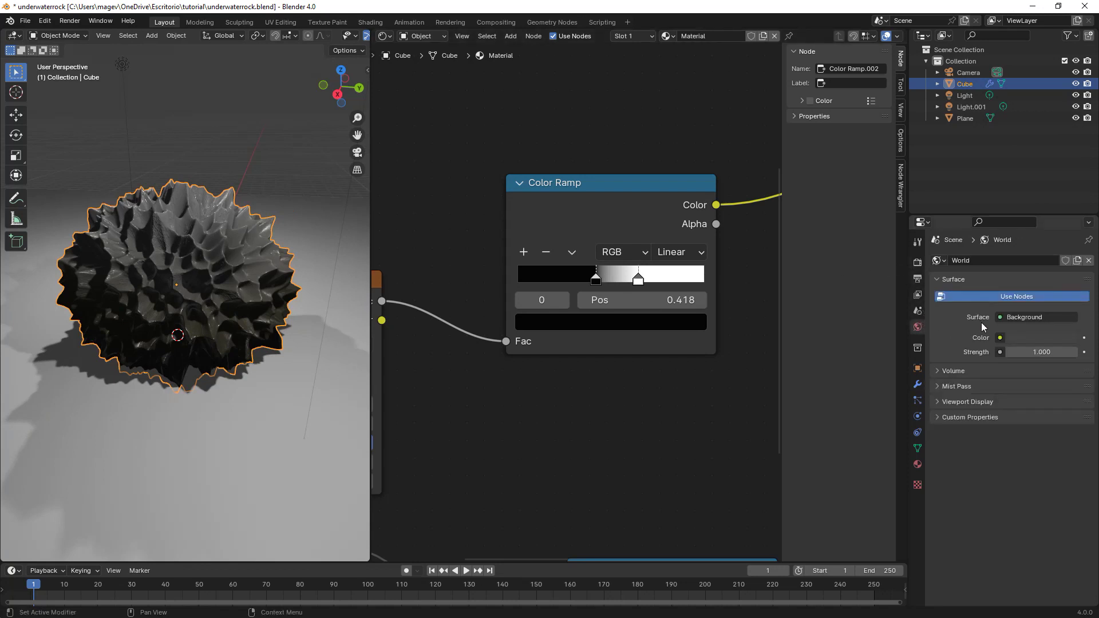
click(1000, 338)
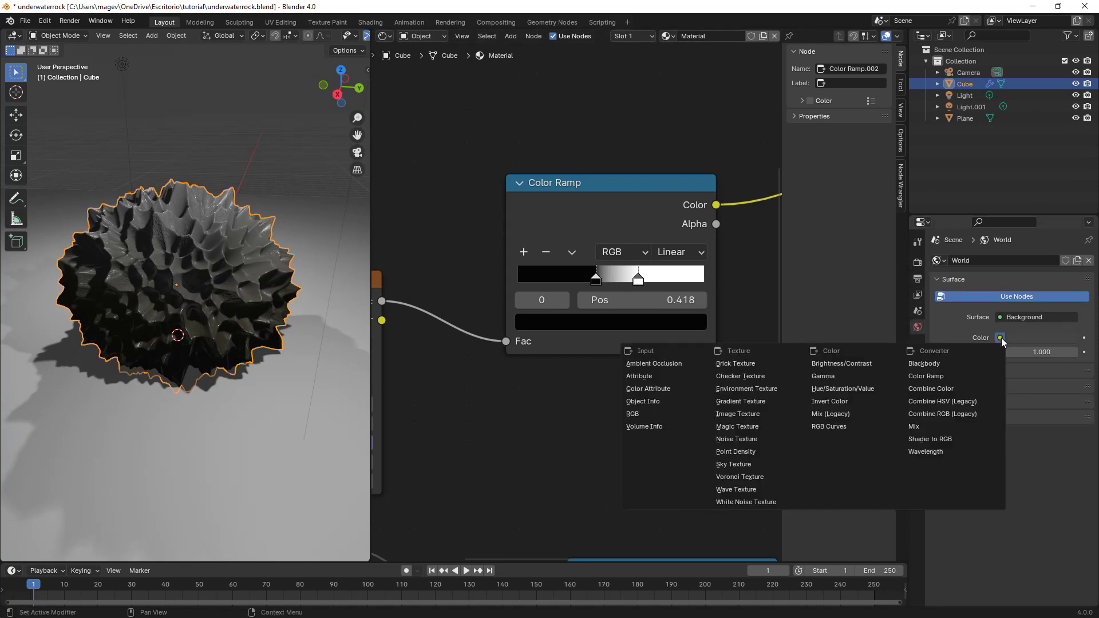
click(753, 389)
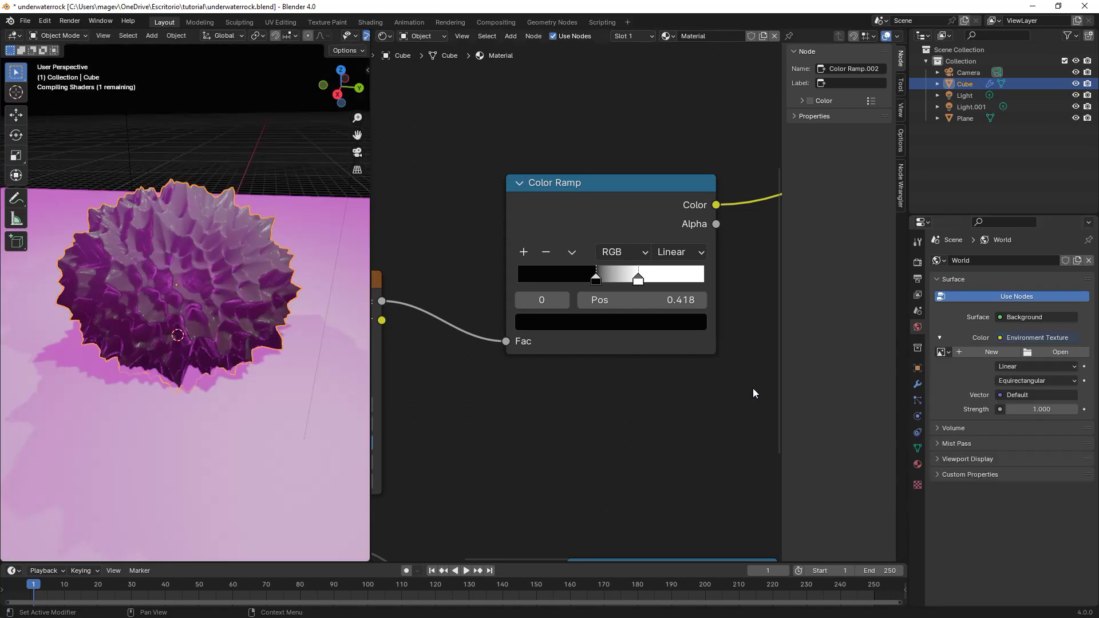
click(1048, 354)
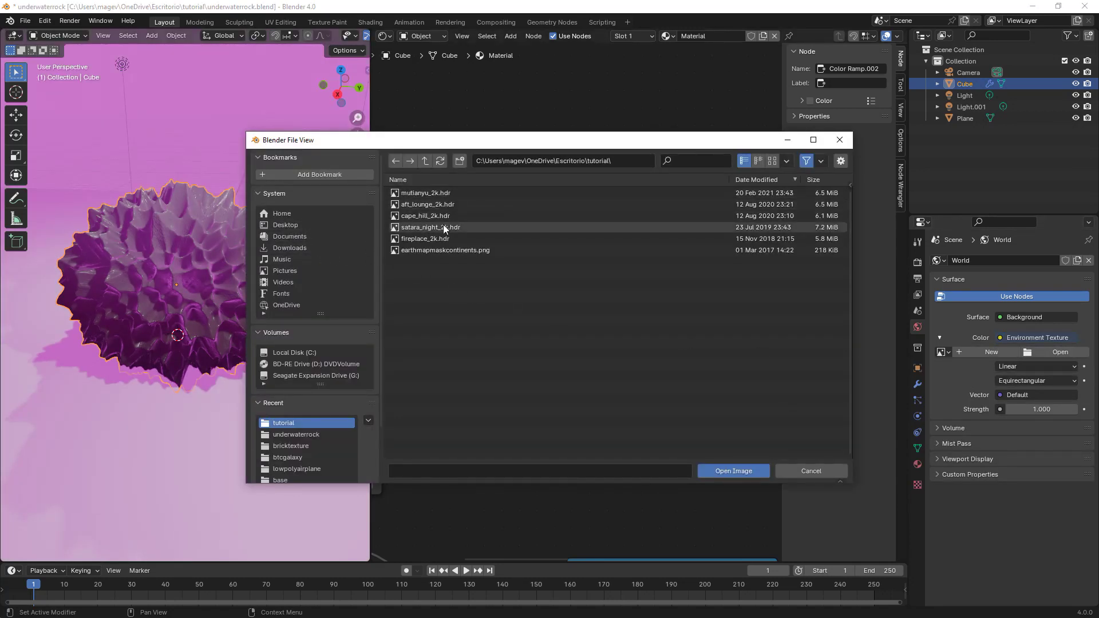
double_click(424, 216)
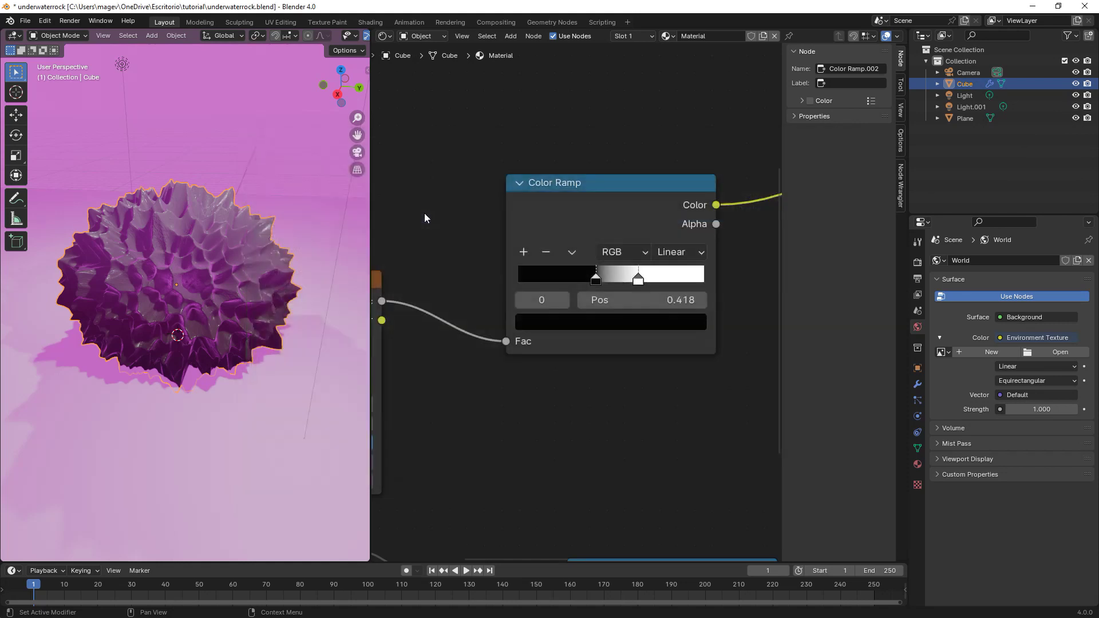
scroll(240, 252, up, 3)
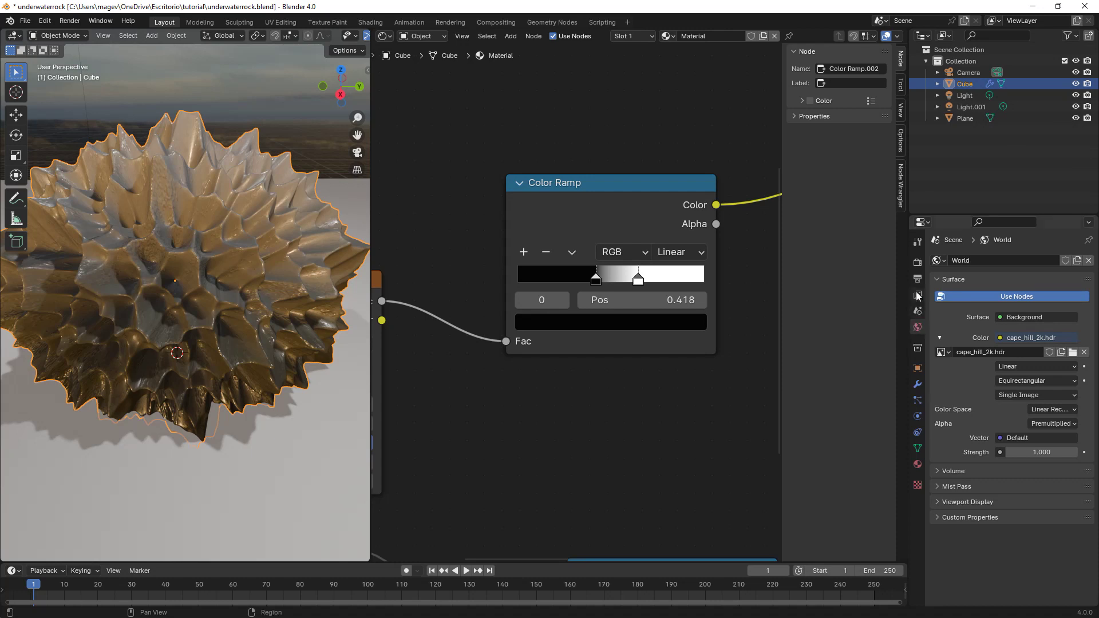
Make the render film transparent and enable Ambient Occlusion, Bloom and Screen Space Reflections in EEVEE
click(917, 261)
click(946, 512)
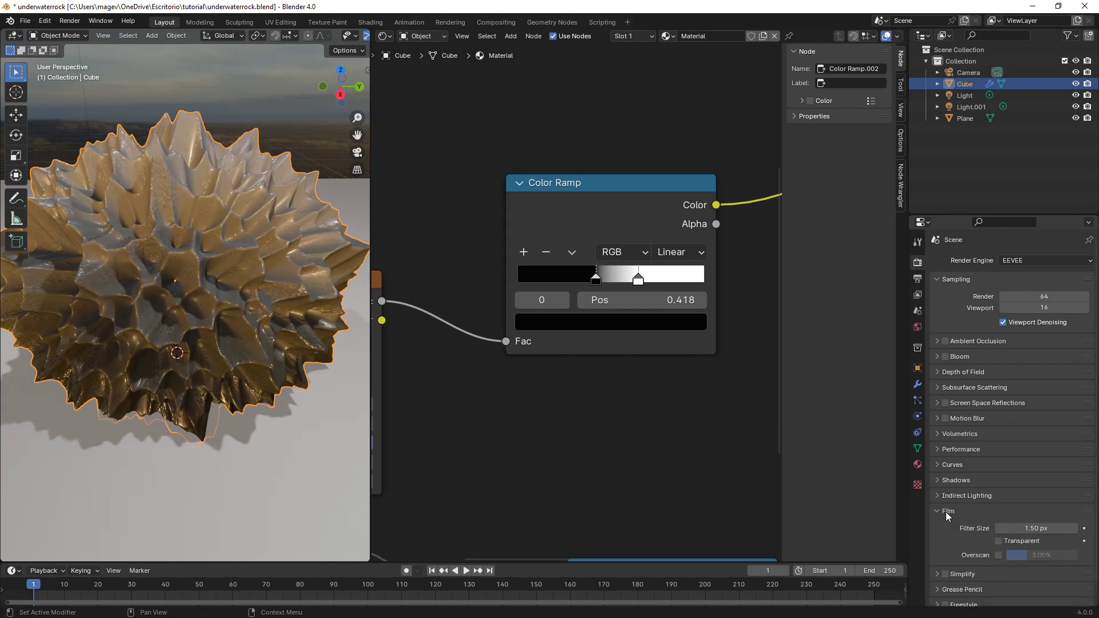
click(998, 541)
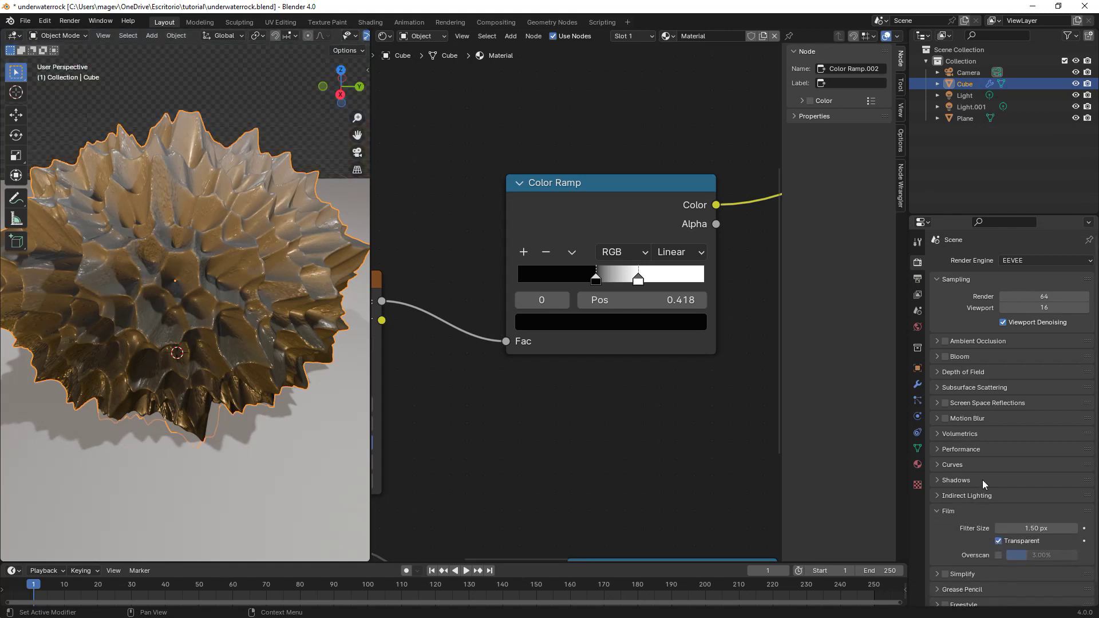
click(944, 341)
click(945, 356)
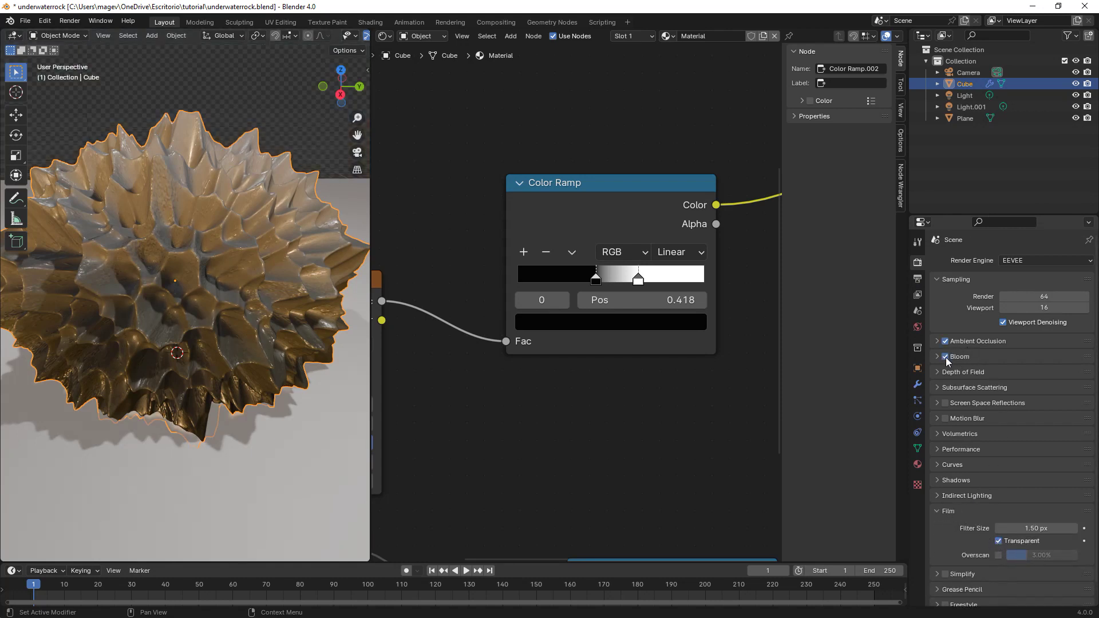
click(945, 403)
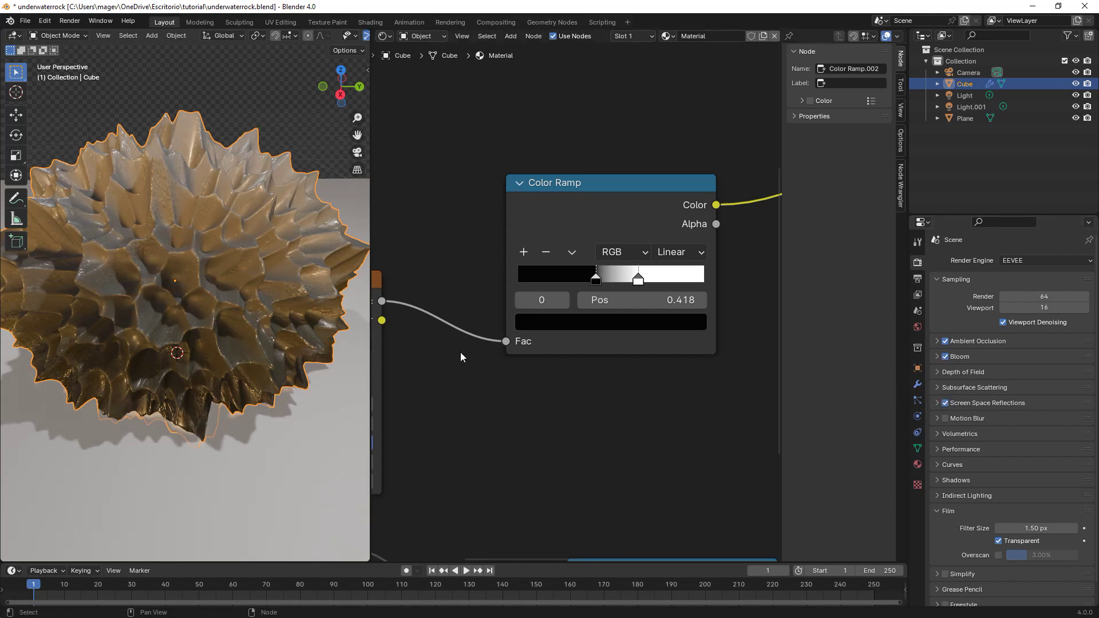
Set the rock material's Metallic value to about 0.605 in the Principled BSDF and check the result on the rock
scroll(225, 304, down, 5)
mouse_move(225, 304)
middle_down()
mouse_move(170, 305)
mouse_move(105, 325)
mouse_move(226, 297)
mouse_move(212, 304)
middle_up()
scroll(167, 306, up, 5)
scroll(214, 313, down, 4)
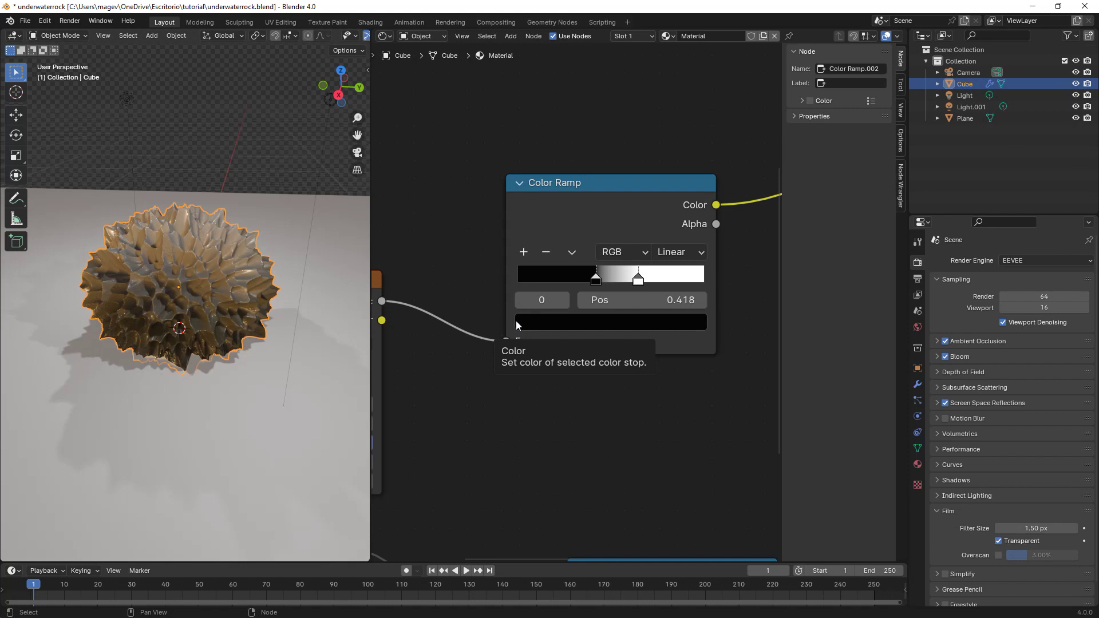
scroll(592, 335, down, 2)
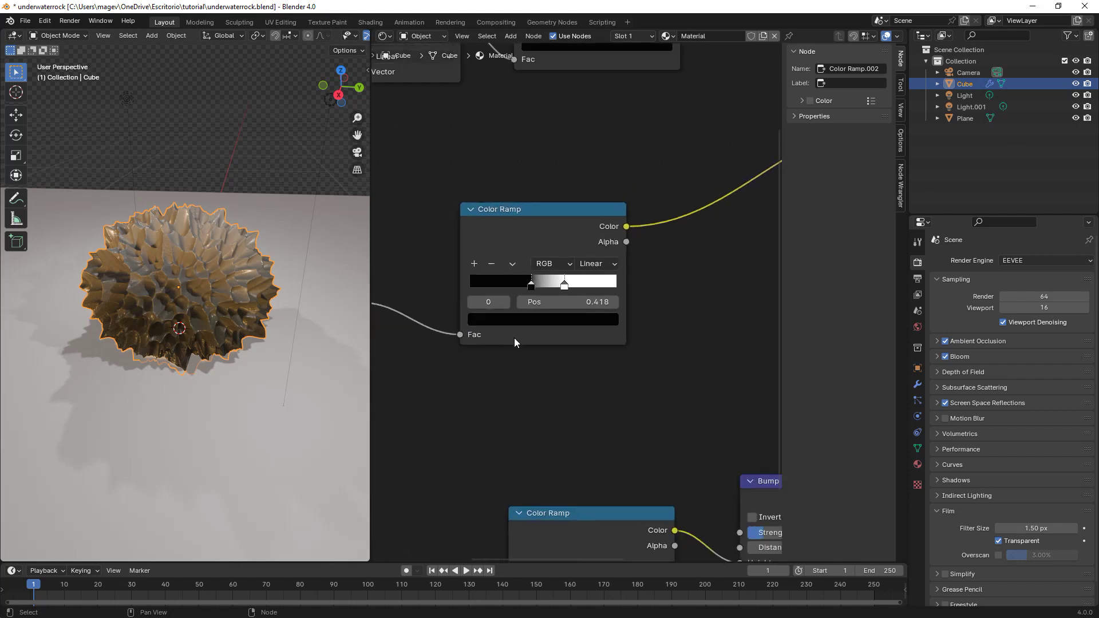
middle_drag(580, 328, 472, 349)
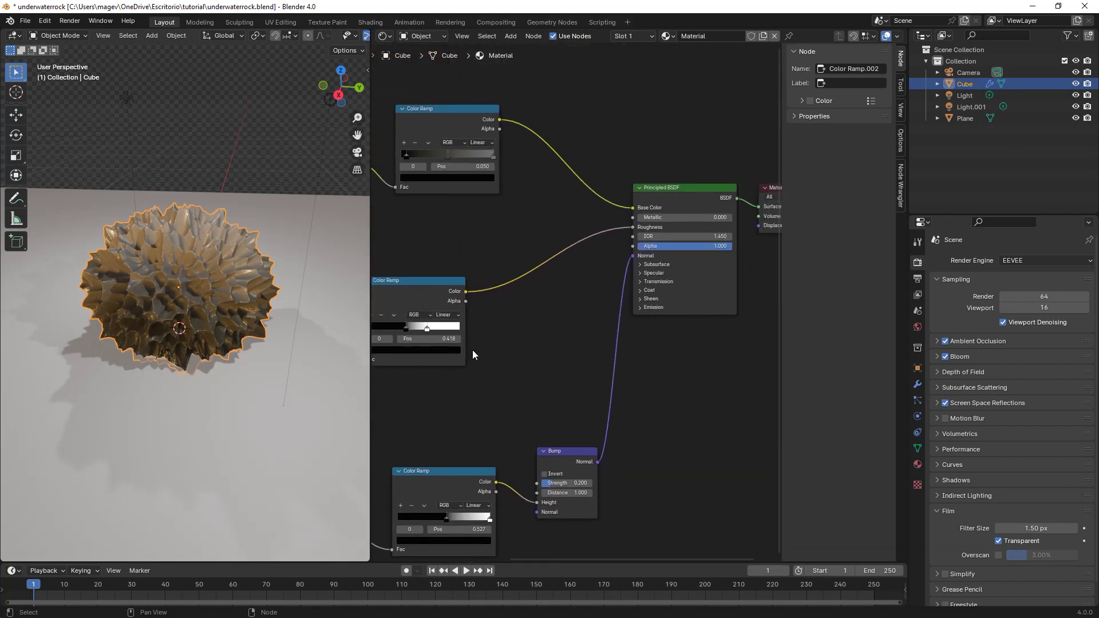
scroll(520, 373, up, 2)
middle_drag(575, 315, 489, 406)
scroll(566, 303, up, 6)
drag(552, 305, 668, 297)
scroll(275, 259, up, 2)
mouse_move(276, 256)
middle_down()
mouse_move(200, 266)
mouse_move(279, 263)
middle_up()
scroll(278, 264, down, 2)
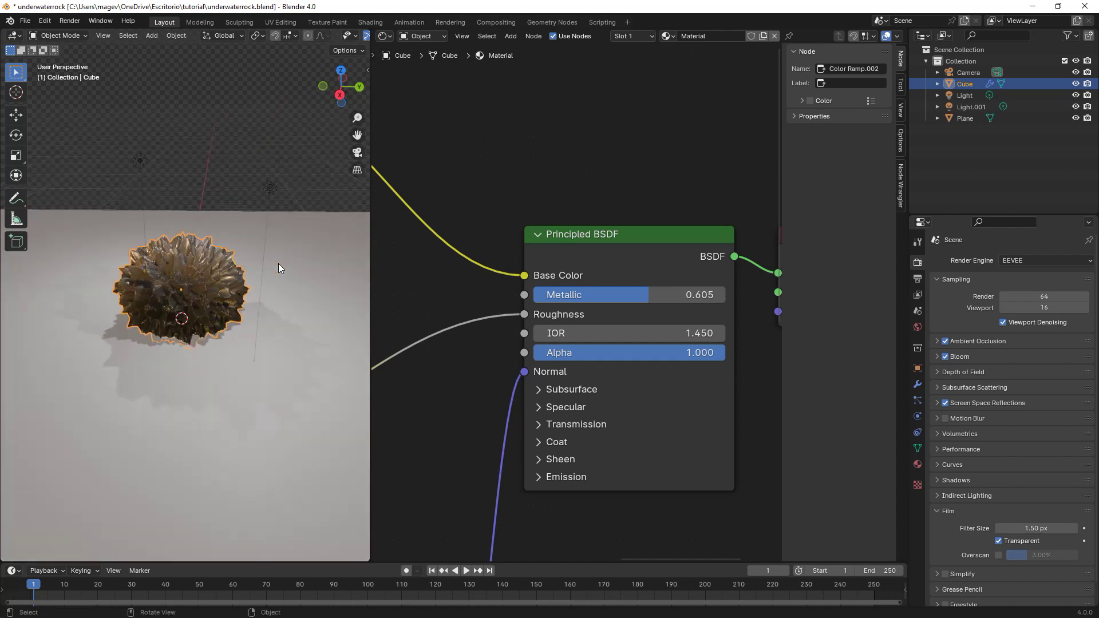
scroll(277, 263, up, 2)
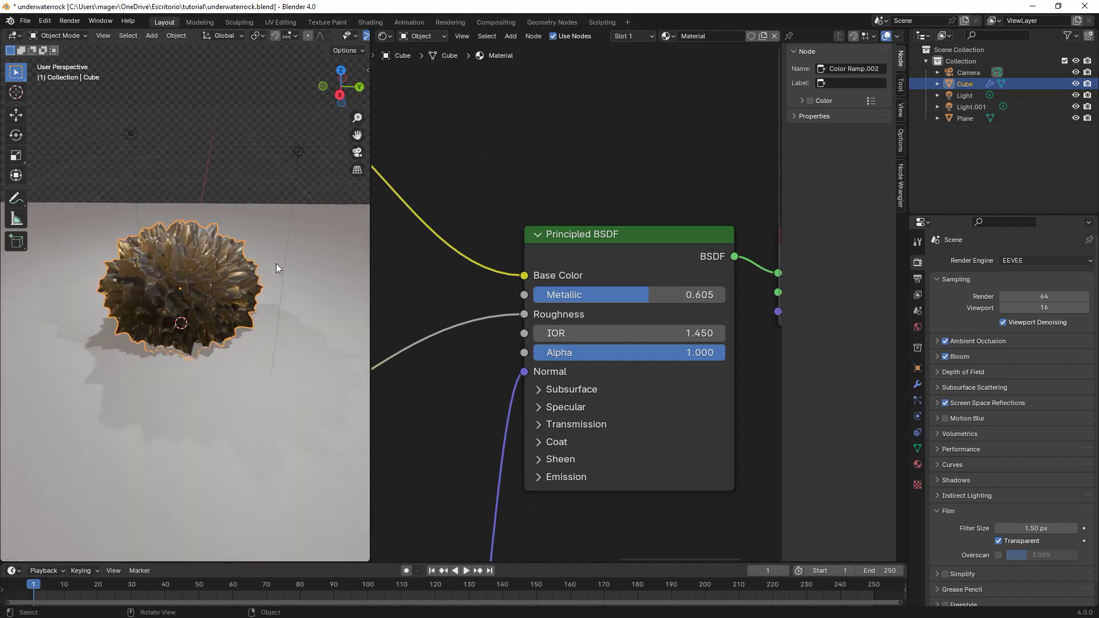
Create a new material for the ground plane and name it bg
click(274, 383)
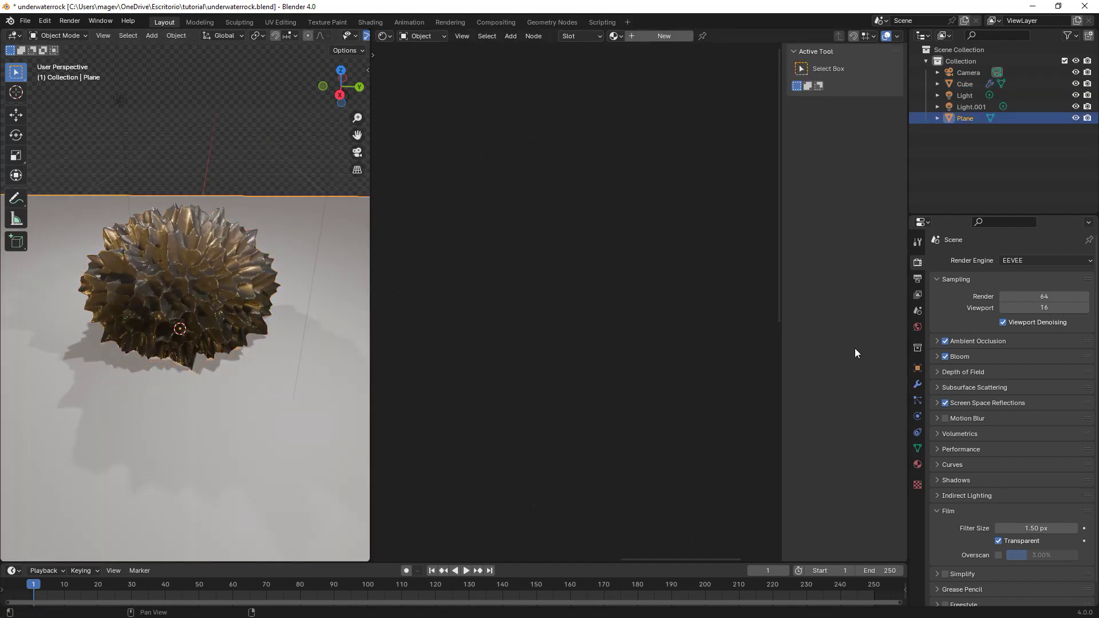
click(917, 464)
click(994, 309)
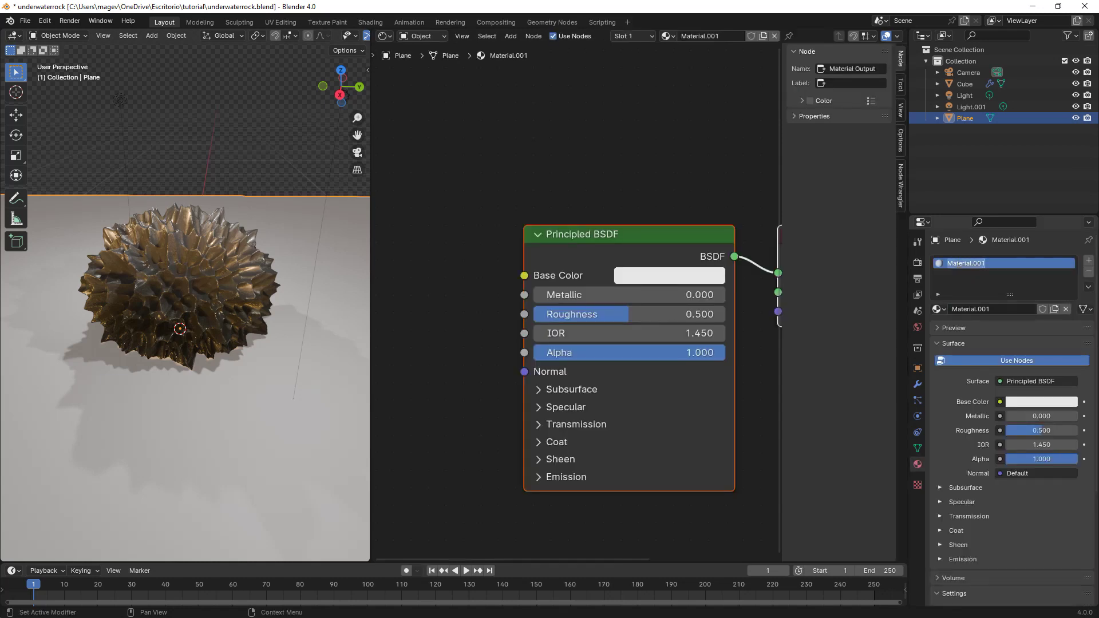
text(bg)
key(Return)
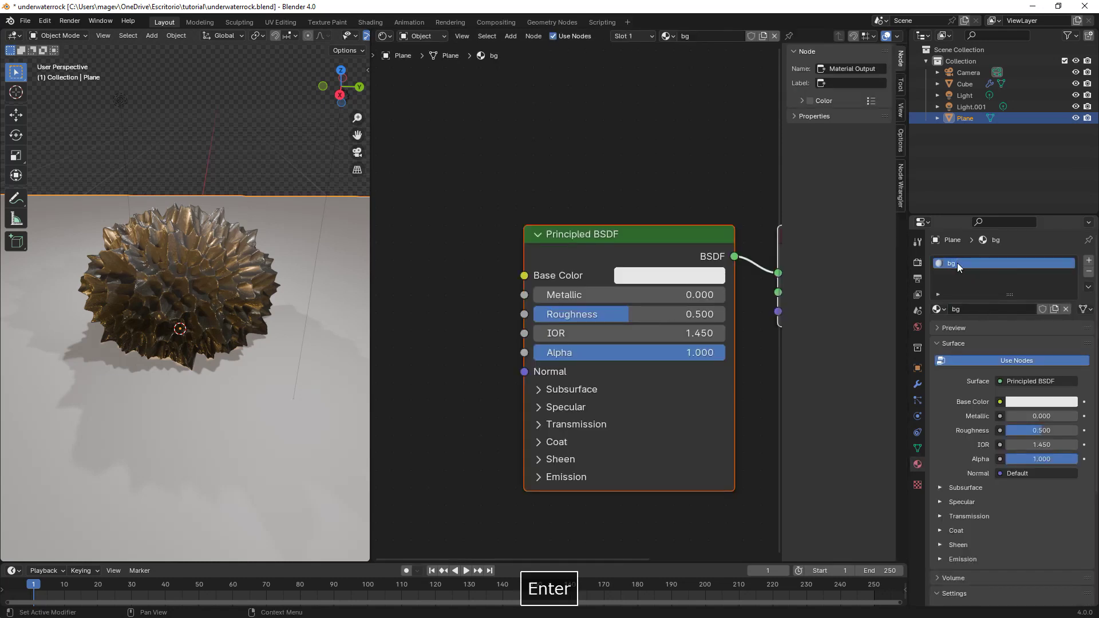
Add a Color Ramp node beside the Principled BSDF in the bg material
click(654, 278)
scroll(481, 246, down, 3)
middle_drag(455, 260, 484, 254)
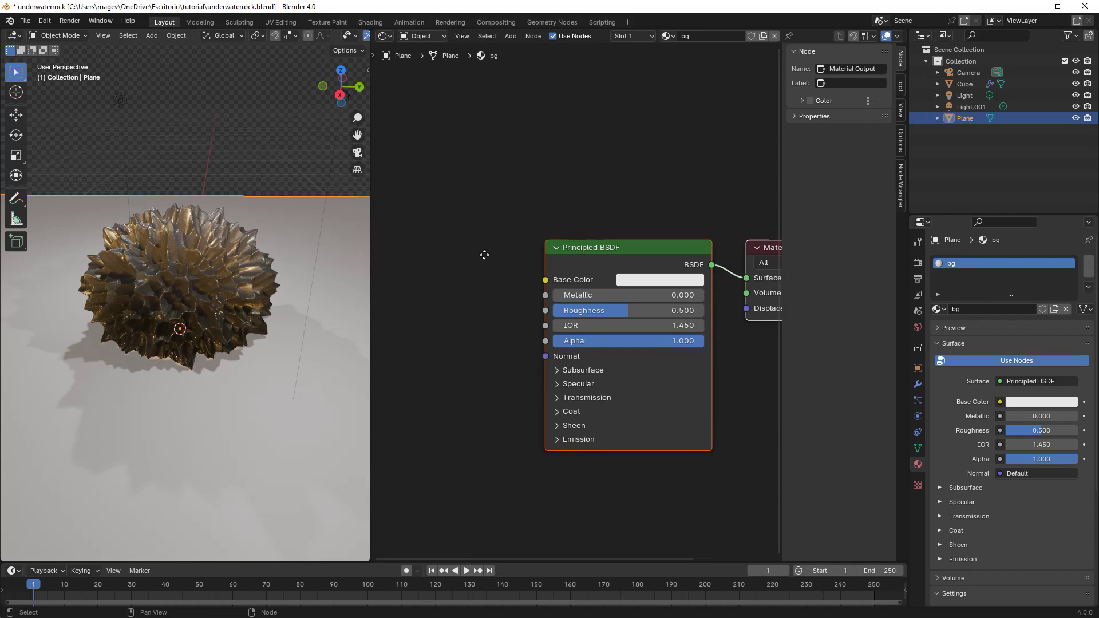
ctrl+scroll(484, 254, up, 3)
key(shift+a)
text(co)
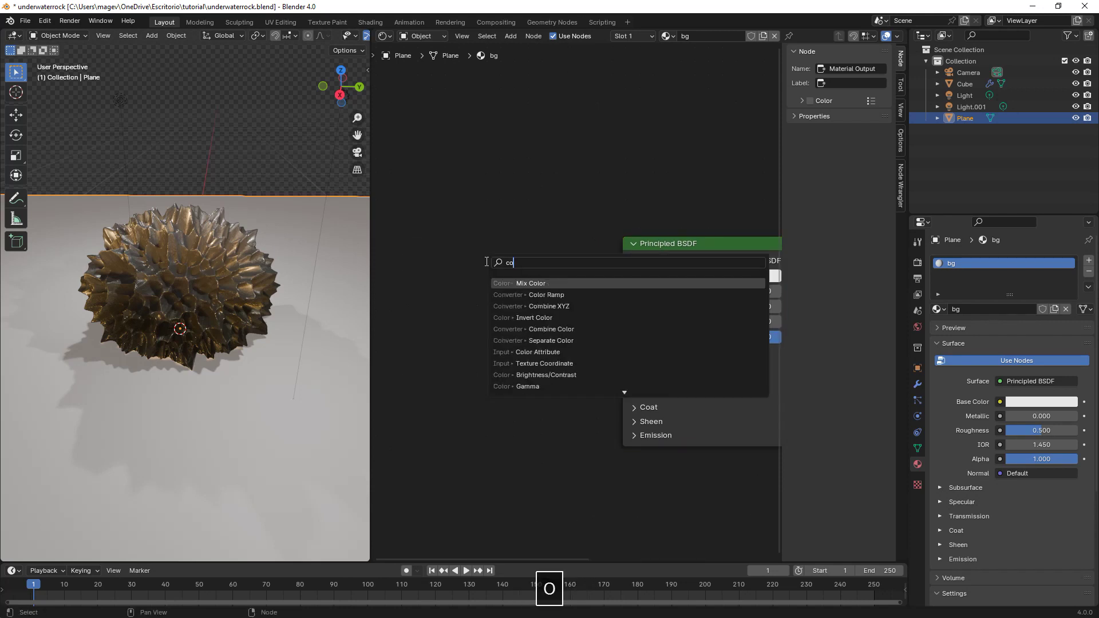
key(Down)
key(Return)
click(467, 232)
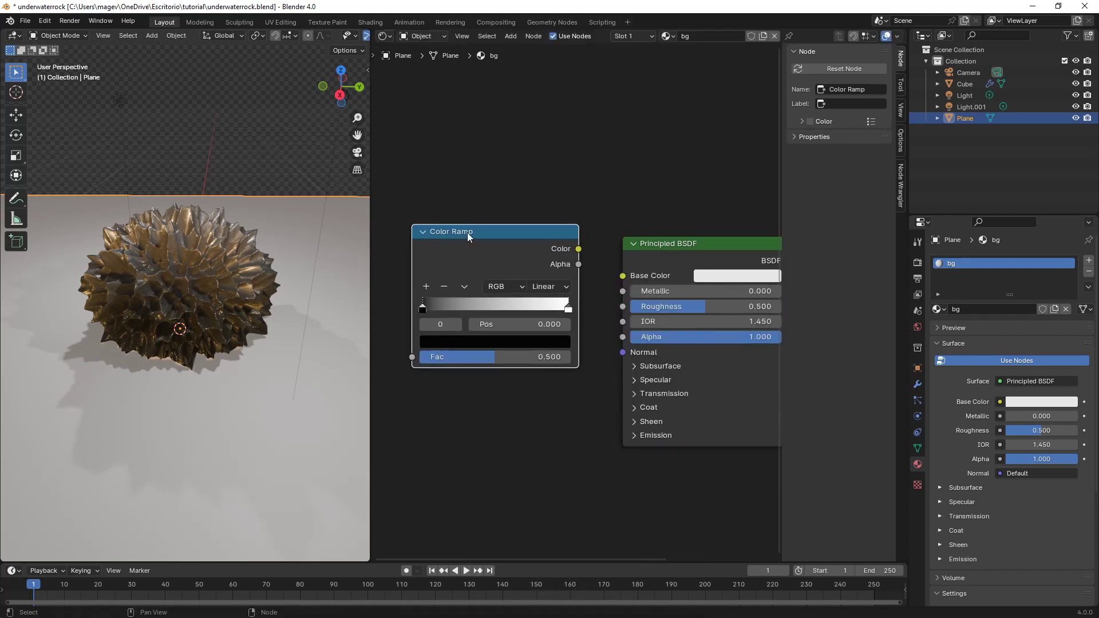
Change the ramp's white stop to dark gray 494949 and connect the ramp's Color output to Base Color
click(569, 309)
click(512, 341)
click(556, 207)
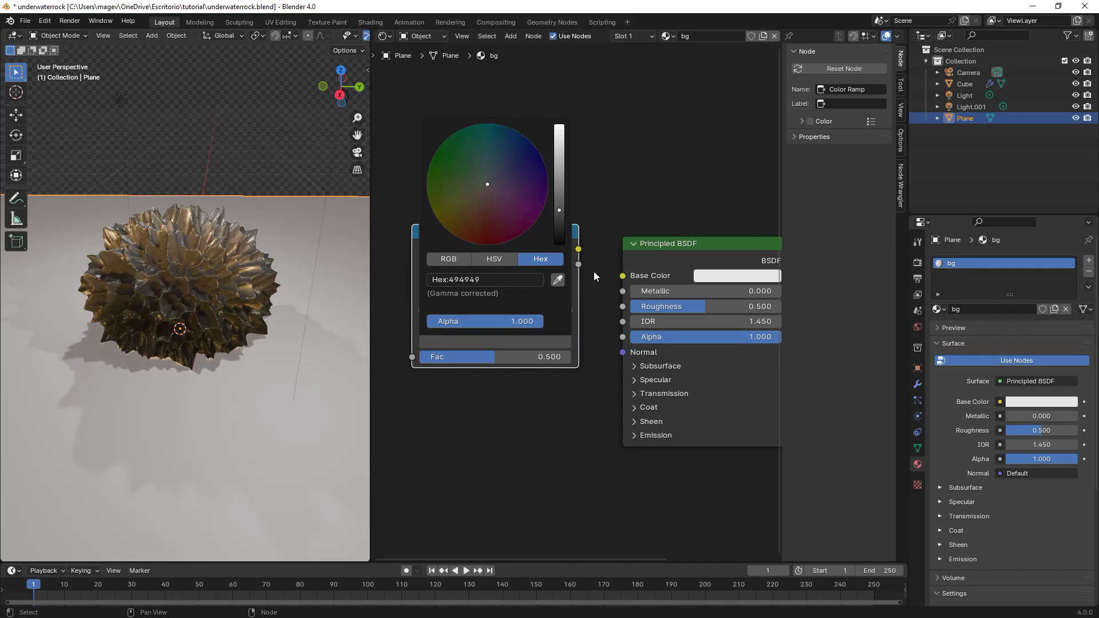
drag(578, 248, 622, 275)
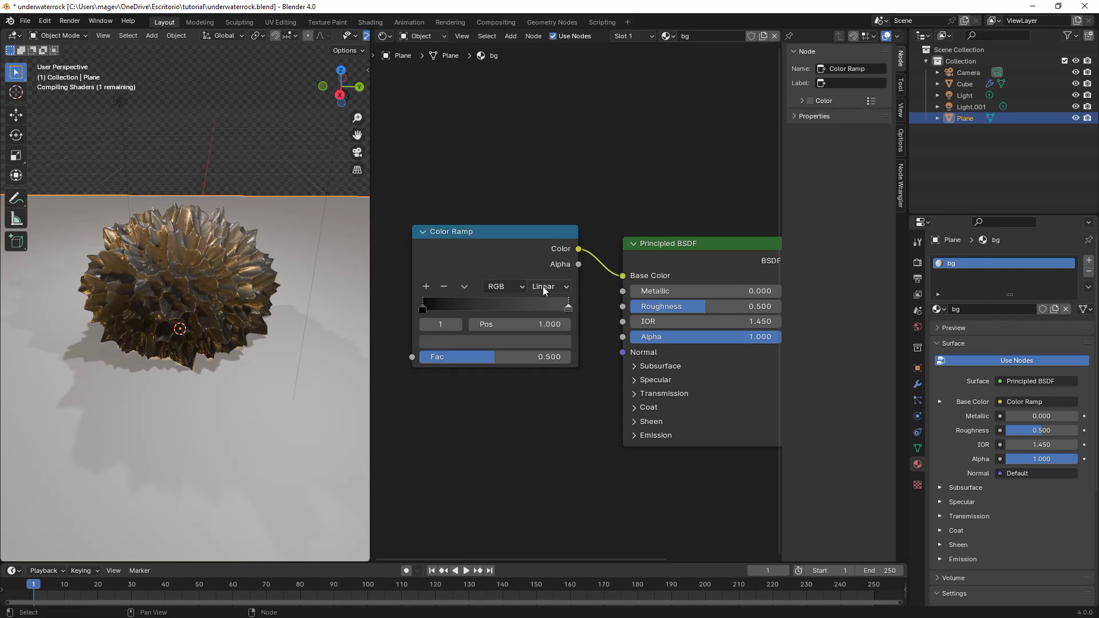
Add an Ambient Occlusion node and link its AO output to the Color Ramp's Fac input
middle_drag(457, 283, 628, 267)
key(shift+a)
text(amb)
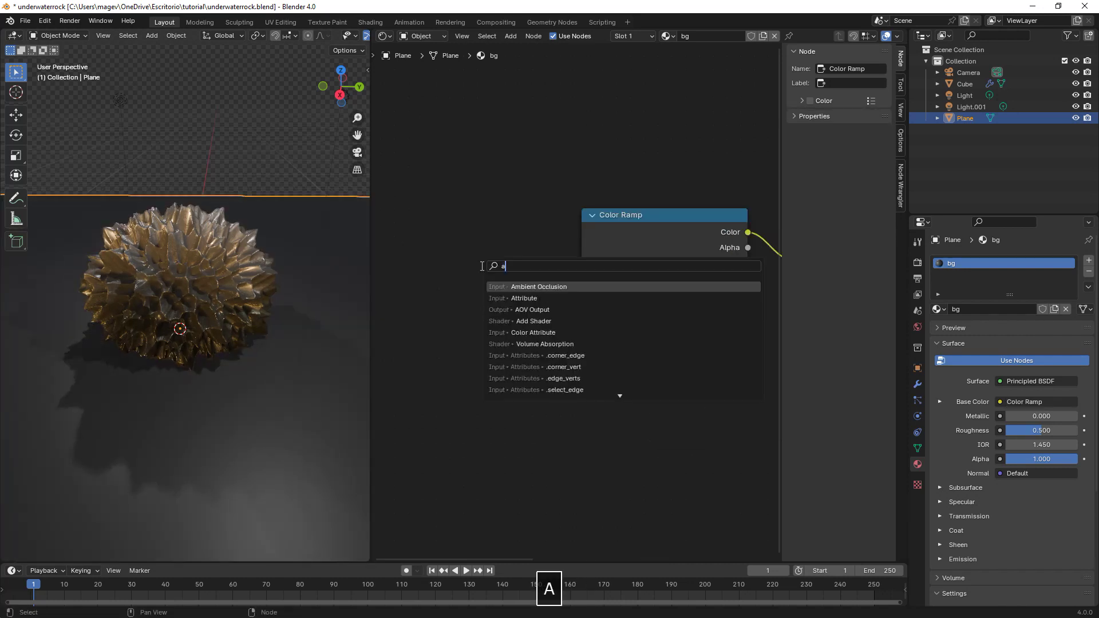
click(521, 286)
shift+click(639, 229)
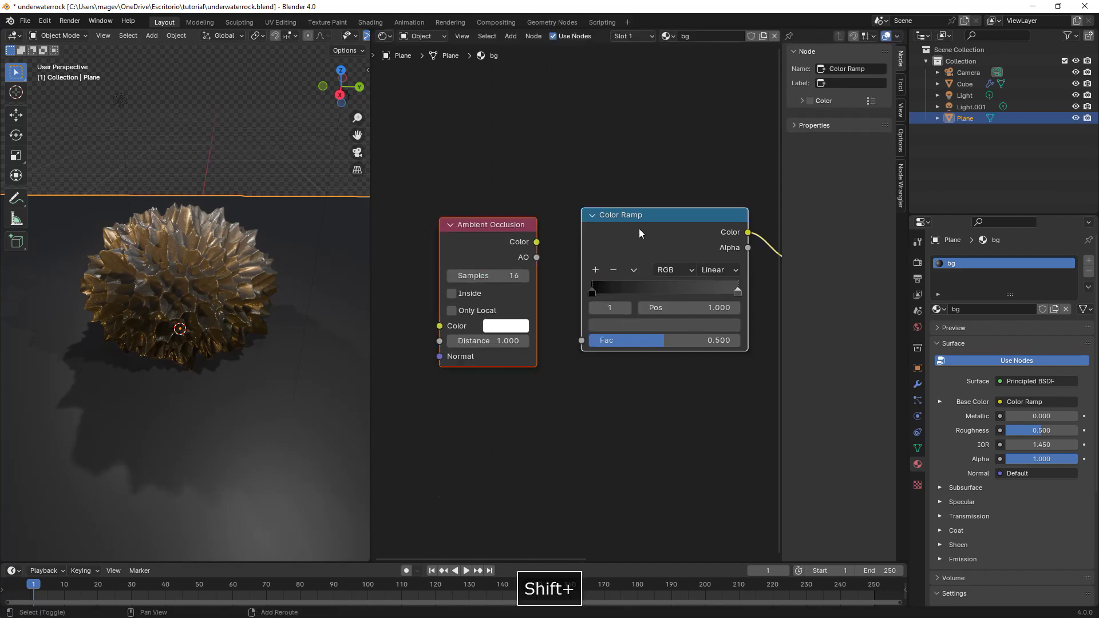
key(f)
Set the Ambient Occlusion Distance to 10 and move the Color Ramp's black stop to about 0.332
click(507, 332)
text(10)
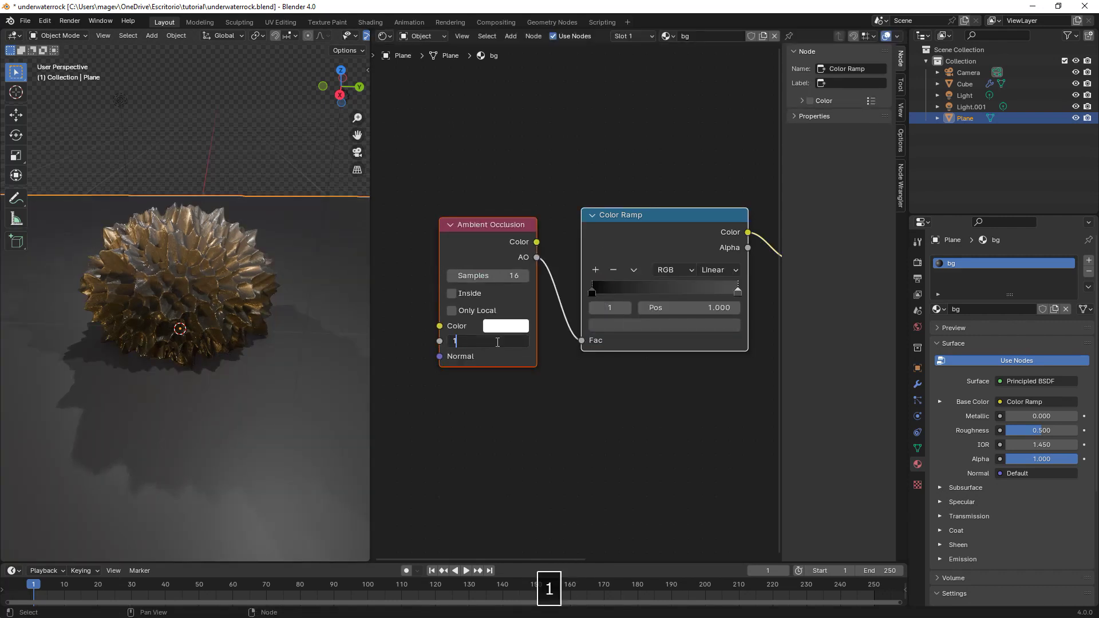
key(Return)
scroll(550, 320, down, 2)
scroll(532, 286, up, 2)
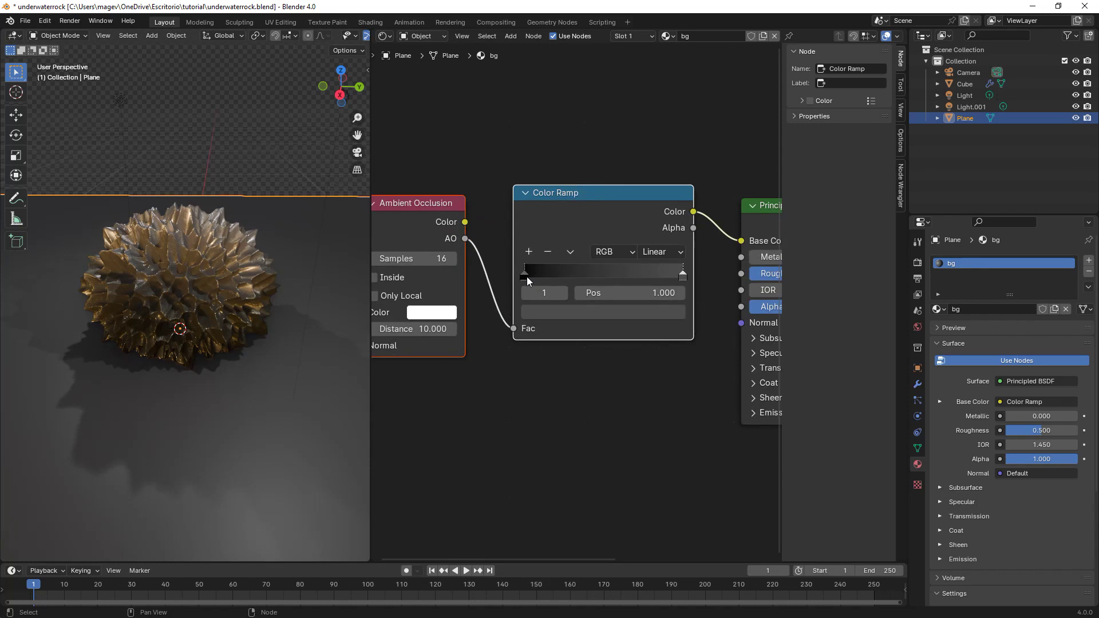
drag(526, 276, 578, 274)
scroll(557, 337, down, 1)
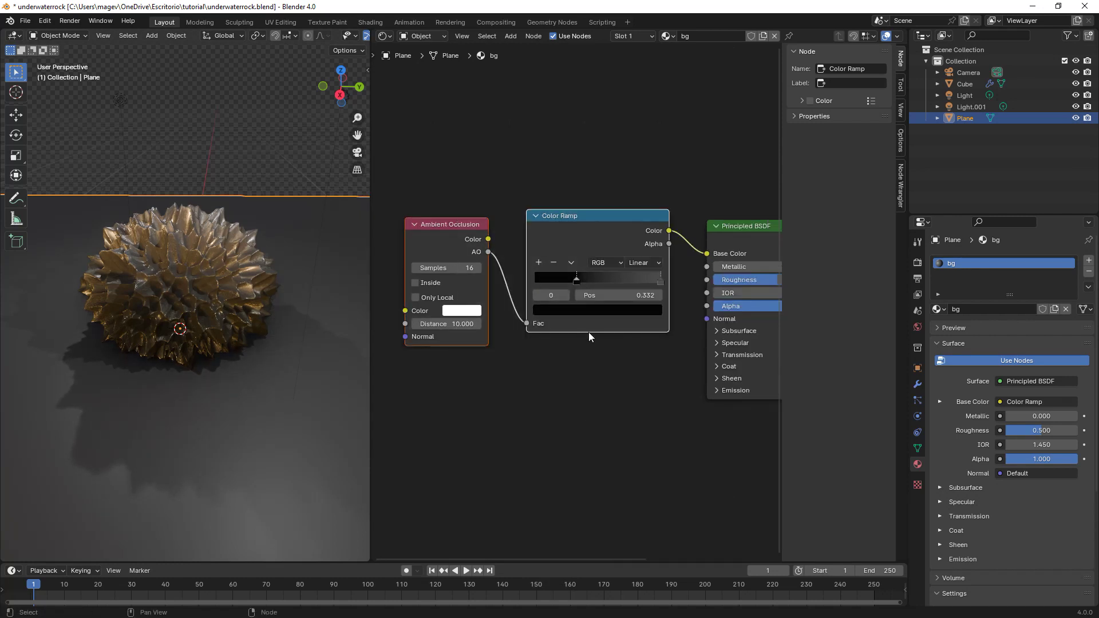
Move the color ramp further from the Principled BSDF and expand the shader's Specular settings
key(g)
click(518, 284)
click(726, 342)
scroll(663, 309, down, 4)
middle_drag(660, 308, 667, 263)
Duplicate the Color Ramp below the original and reset the copy to its default gradient
click(569, 173)
key(shift+d)
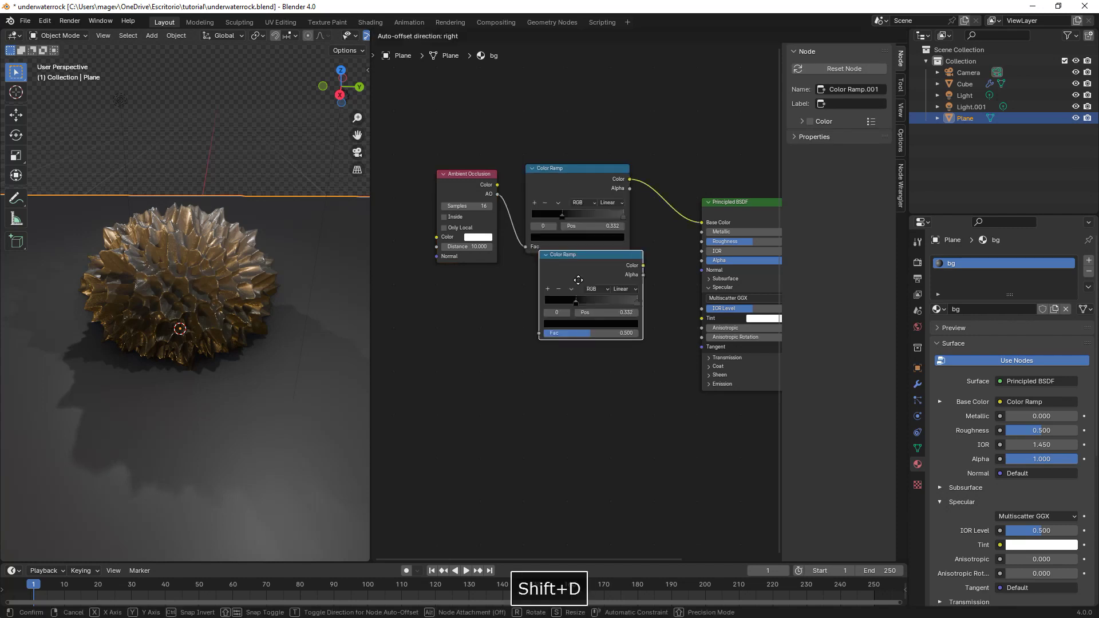
click(578, 280)
scroll(604, 249, up, 2)
click(555, 266)
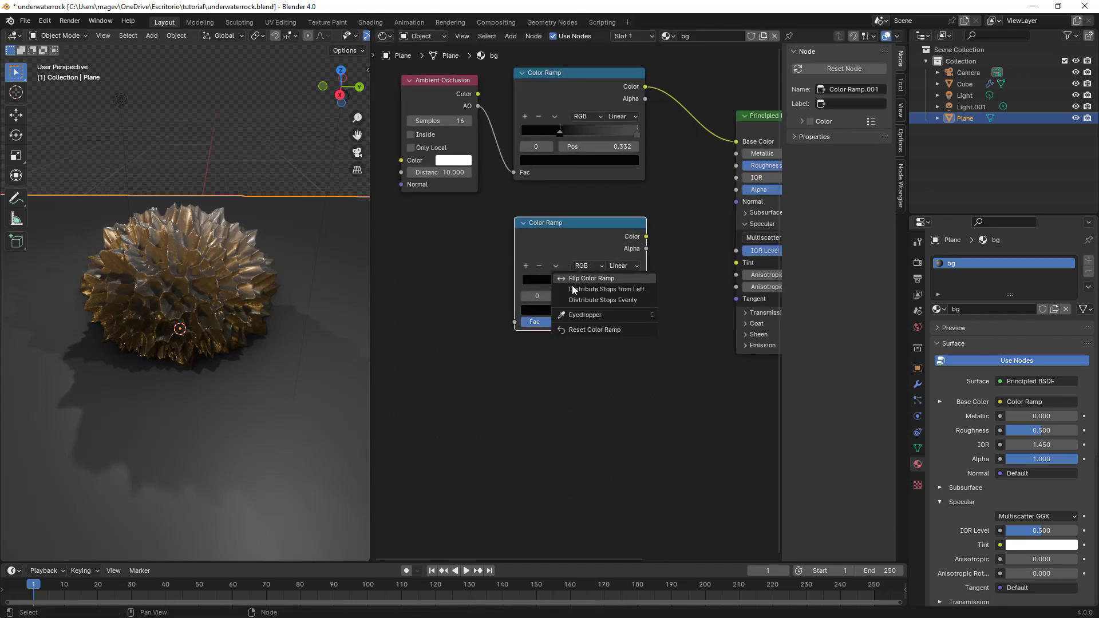
click(592, 330)
Add a Noise Texture and link its Fac output to the duplicated Color Ramp's Fac input
ctrl+scroll(515, 274, left, 2)
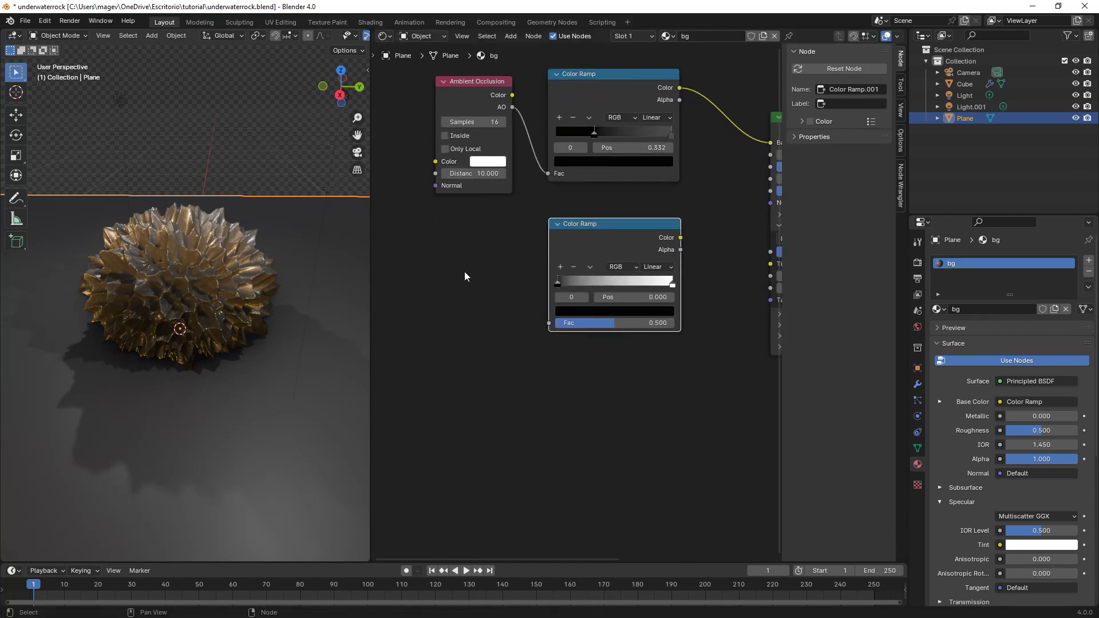
key(shift+a)
text(noi)
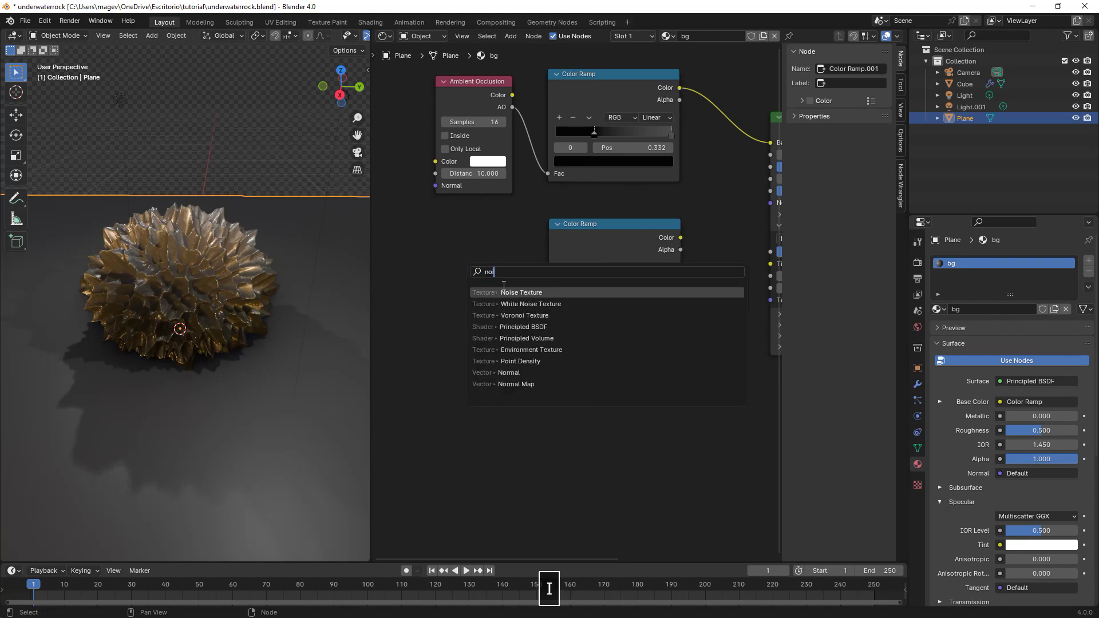
key(Return)
click(456, 246)
shift+click(597, 242)
key(f)
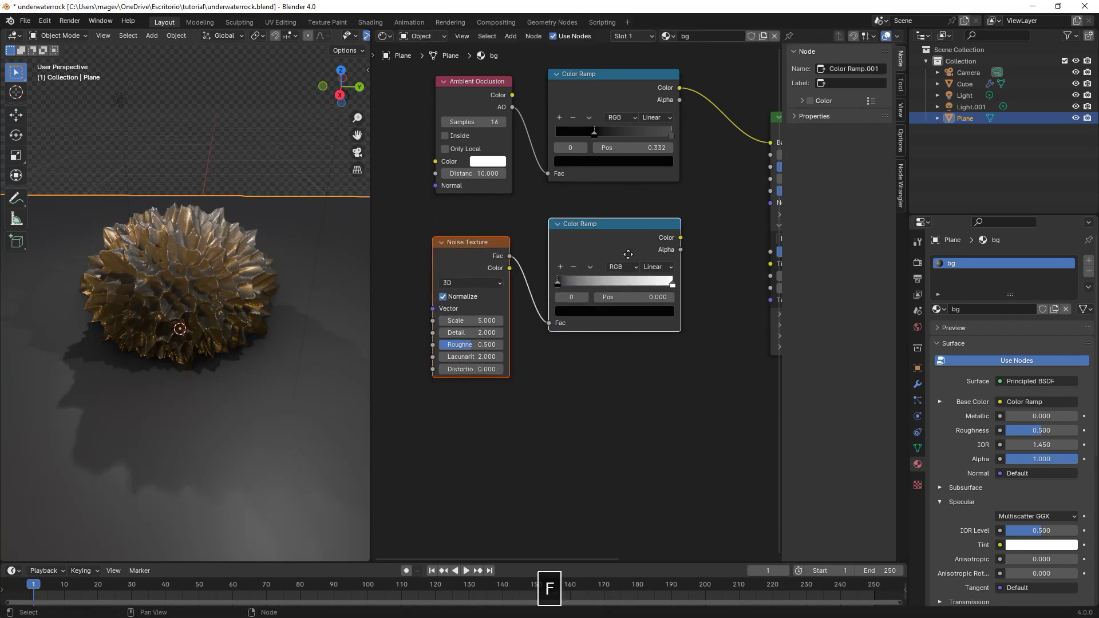
Connect the lower Color Ramp's Color output to the Principled BSDF's specular IOR Level
middle_drag(628, 254, 558, 270)
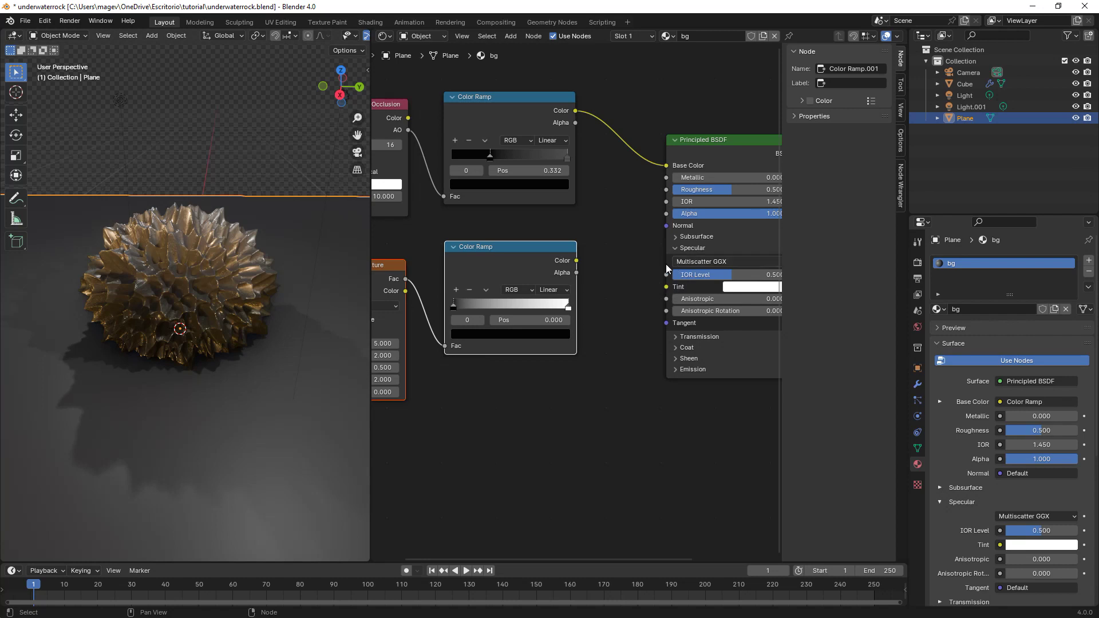
drag(577, 261, 601, 261)
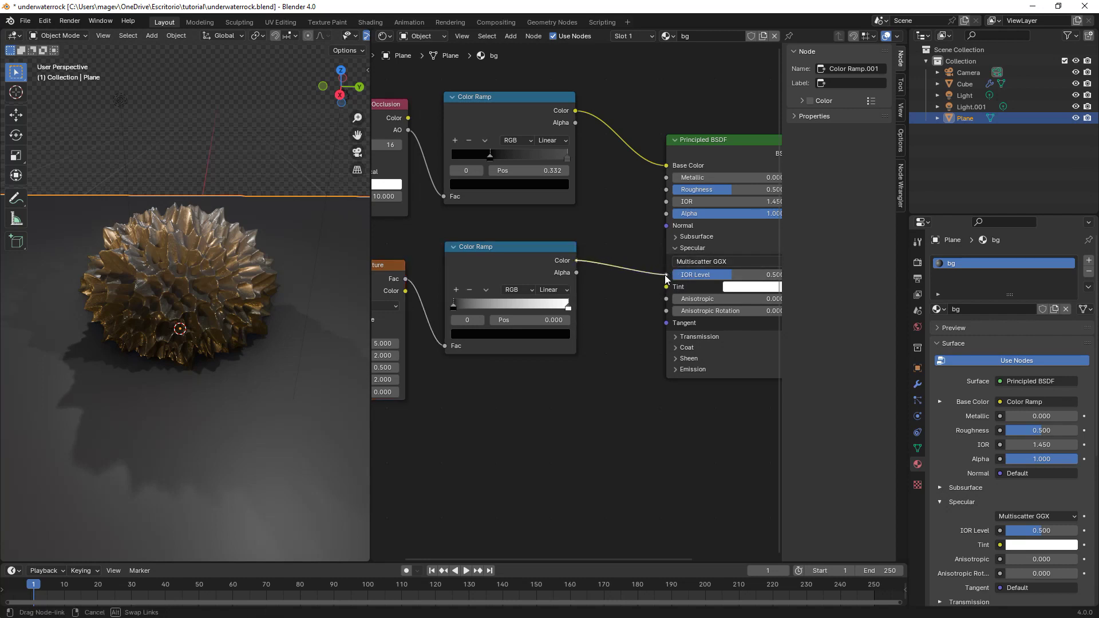
drag(664, 274, 667, 274)
Set the Noise Texture's Detail to 15 and its Roughness to 1
middle_drag(586, 305, 726, 257)
scroll(727, 258, up, 3)
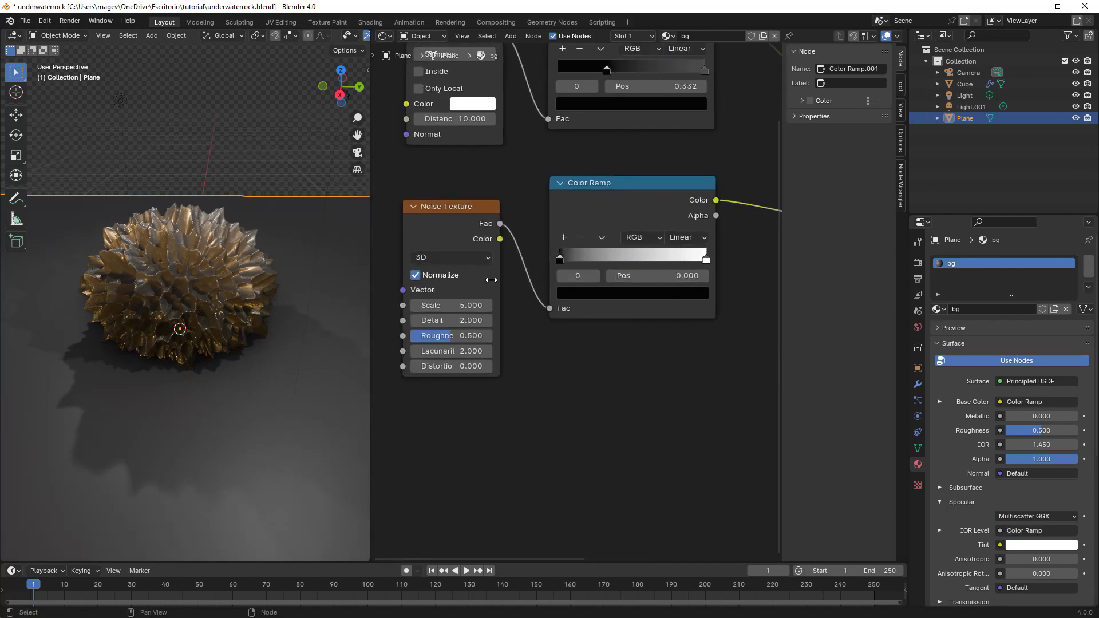
double_click(451, 319)
text(15)
key(Return)
drag(452, 335, 505, 331)
Move the lower Color Ramp's black stop to about 0.455 and inspect the ground plane around the rock
drag(555, 261, 626, 255)
middle_drag(293, 308, 280, 272)
key(alt+a)
scroll(257, 296, down, 2)
scroll(266, 299, up, 2)
scroll(293, 274, up, 1)
scroll(303, 262, down, 1)
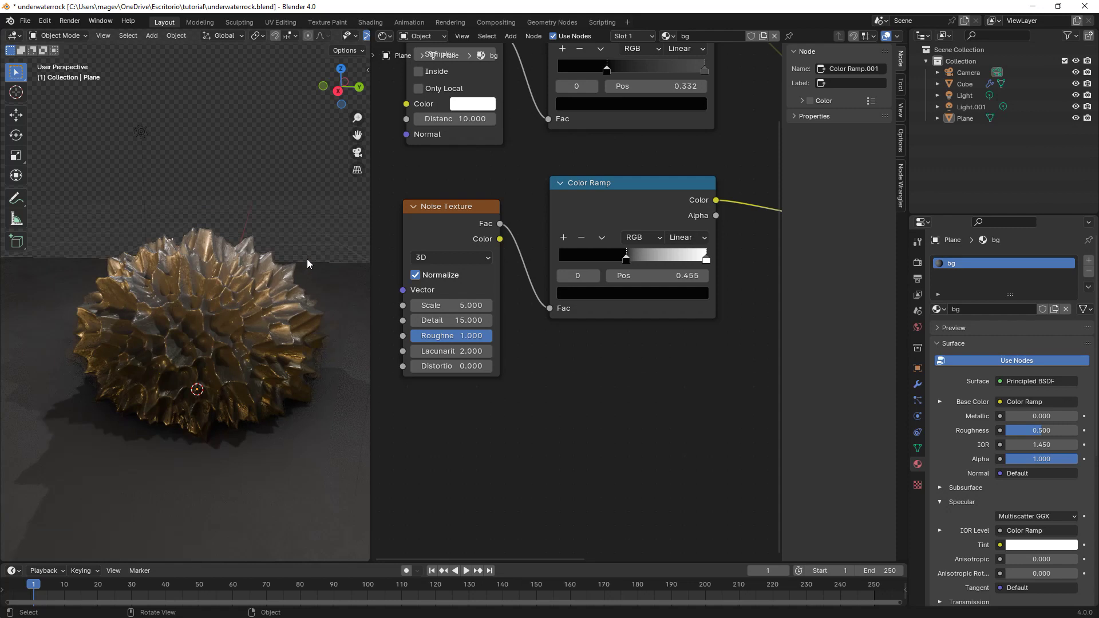
scroll(323, 261, down, 3)
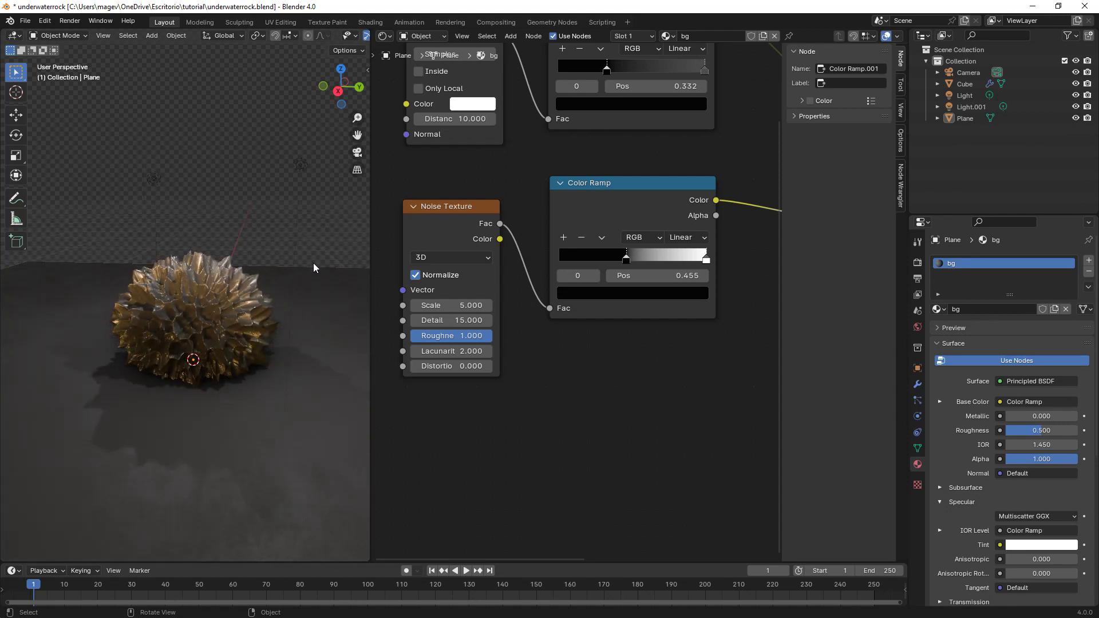
scroll(218, 291, up, 3)
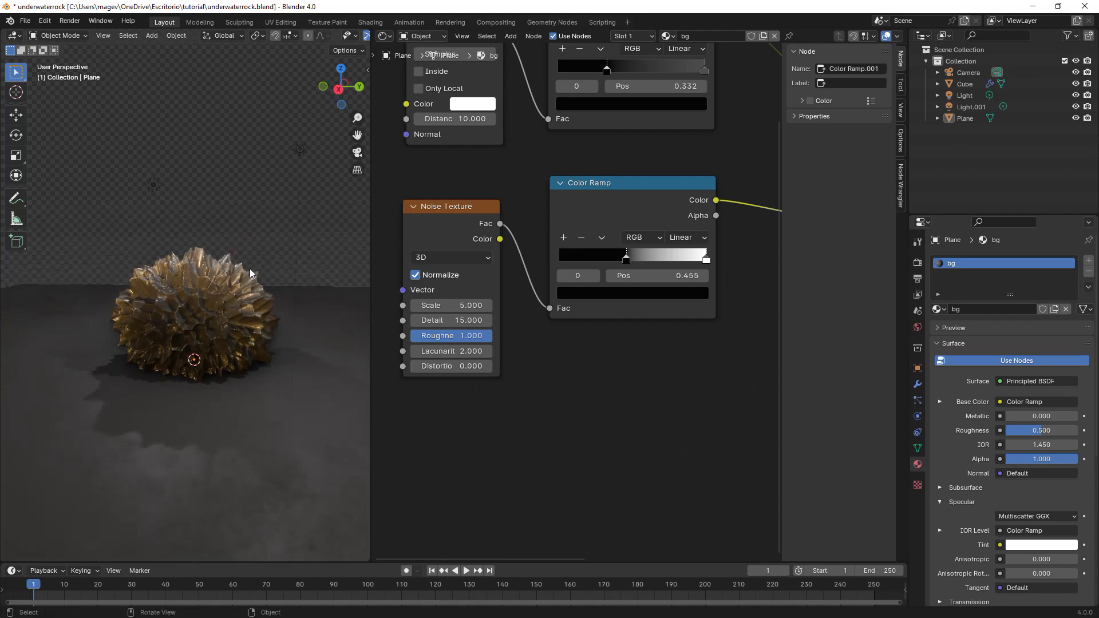
Select the rock and pull its roughness and bump nodes closer together in the node graph
click(218, 289)
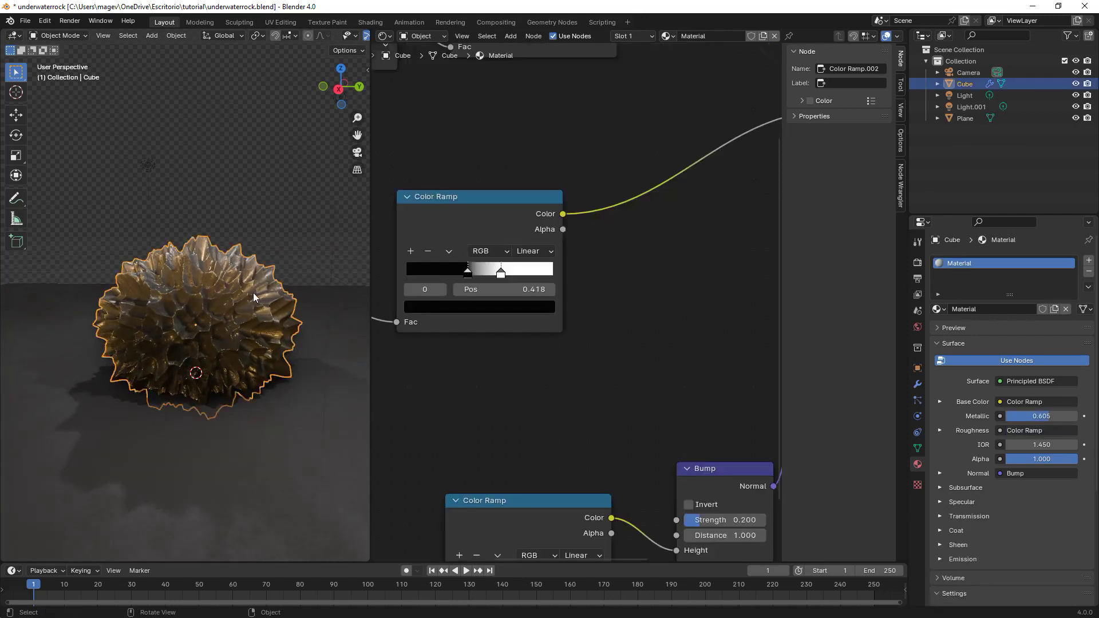
key(Home)
middle_drag(551, 290, 537, 268)
scroll(538, 267, up, 2)
drag(595, 324, 567, 265)
drag(509, 335, 483, 290)
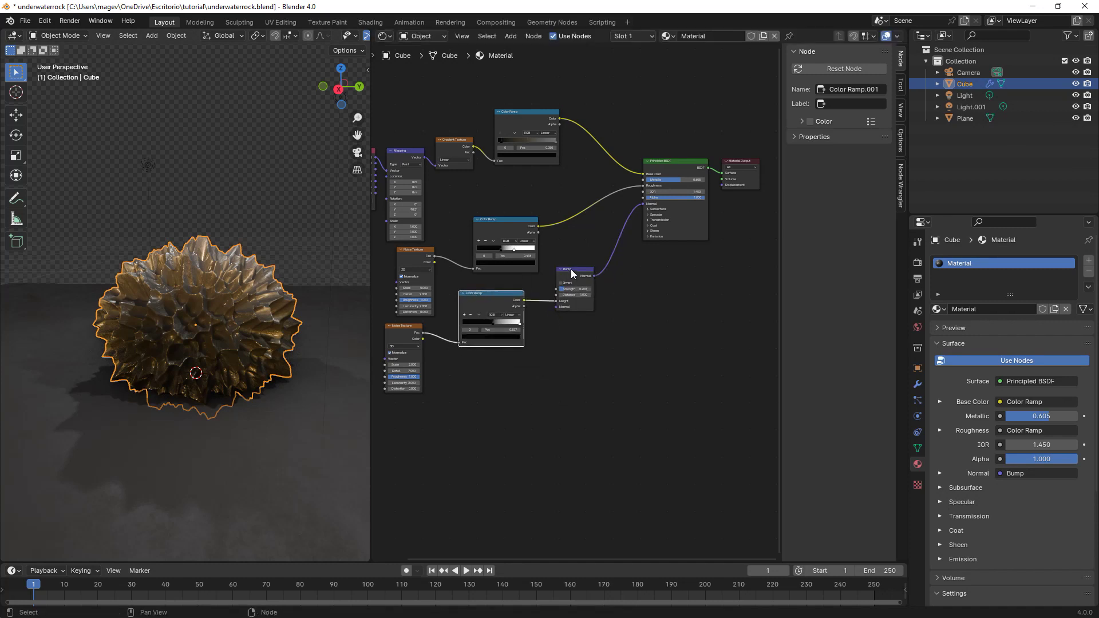
drag(571, 273, 574, 259)
drag(507, 220, 504, 211)
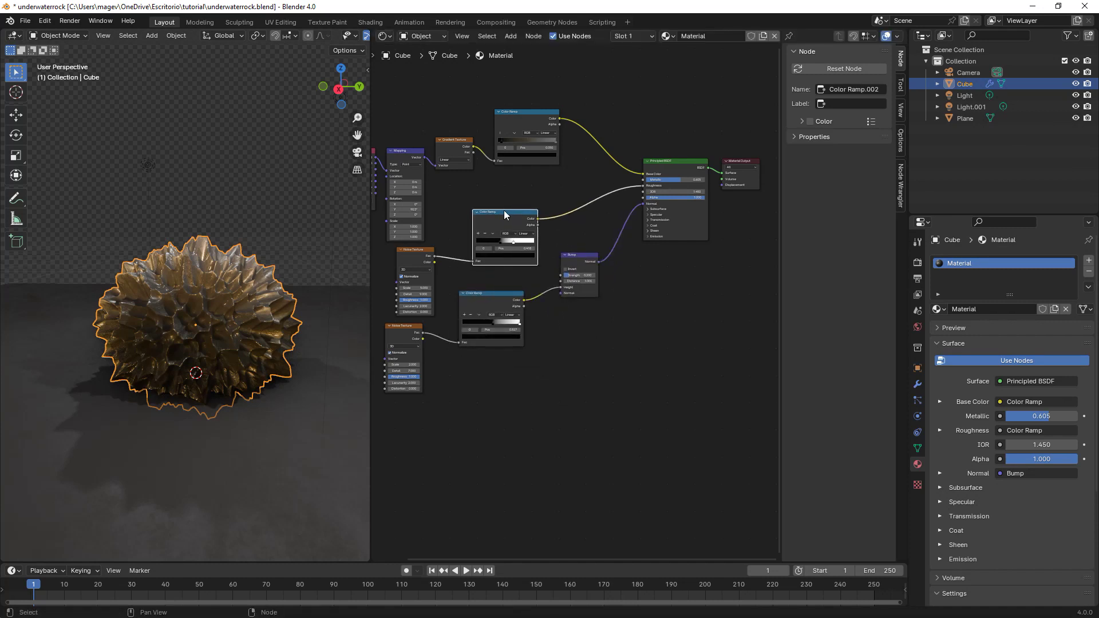
Move all the rock's texture nodes away from the Principled BSDF to free space and widen the node editor
scroll(555, 219, up, 1)
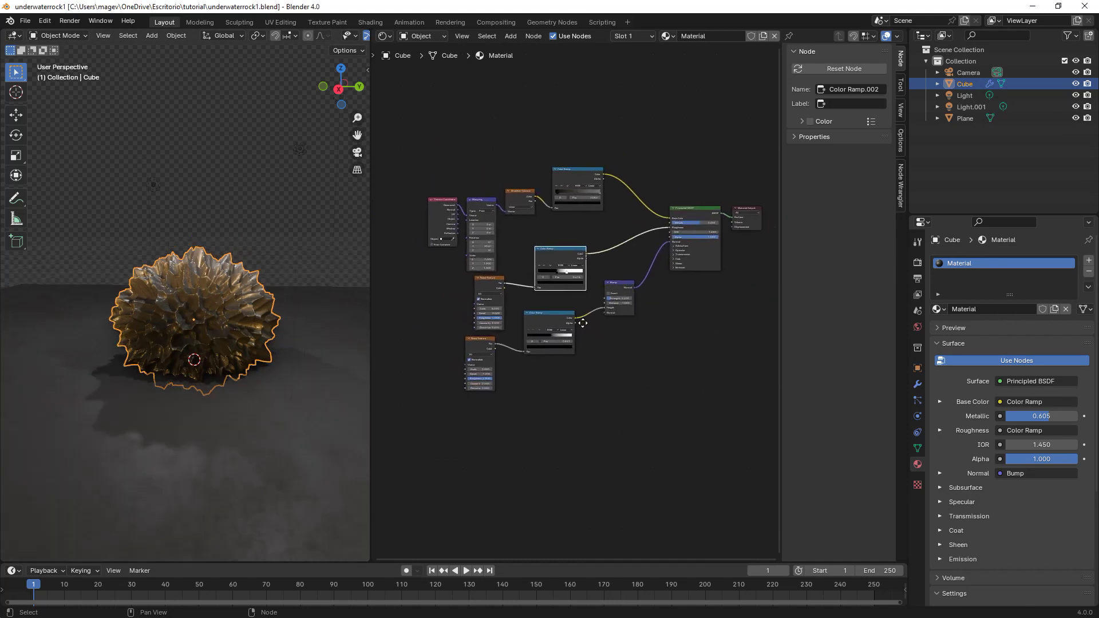
drag(412, 130, 633, 427)
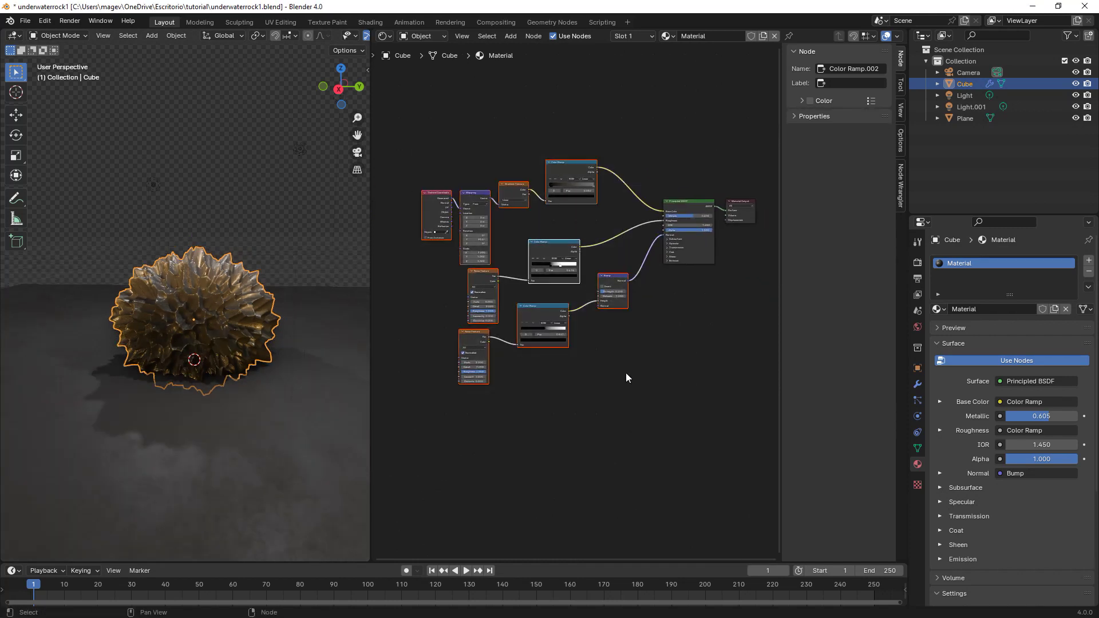
key(g)
click(569, 277)
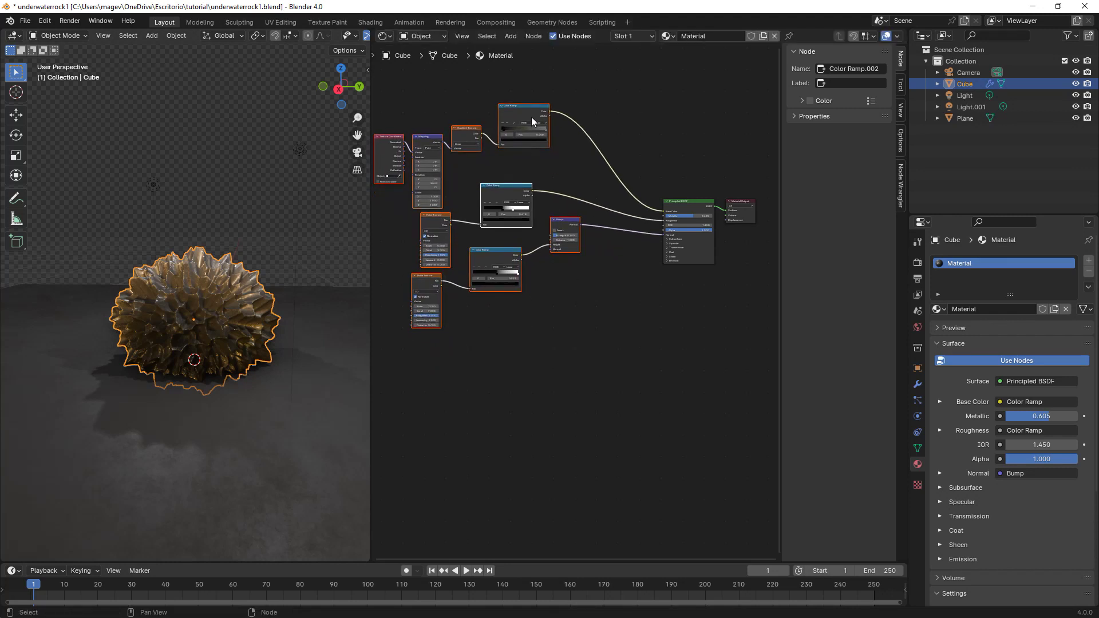
drag(531, 107, 541, 118)
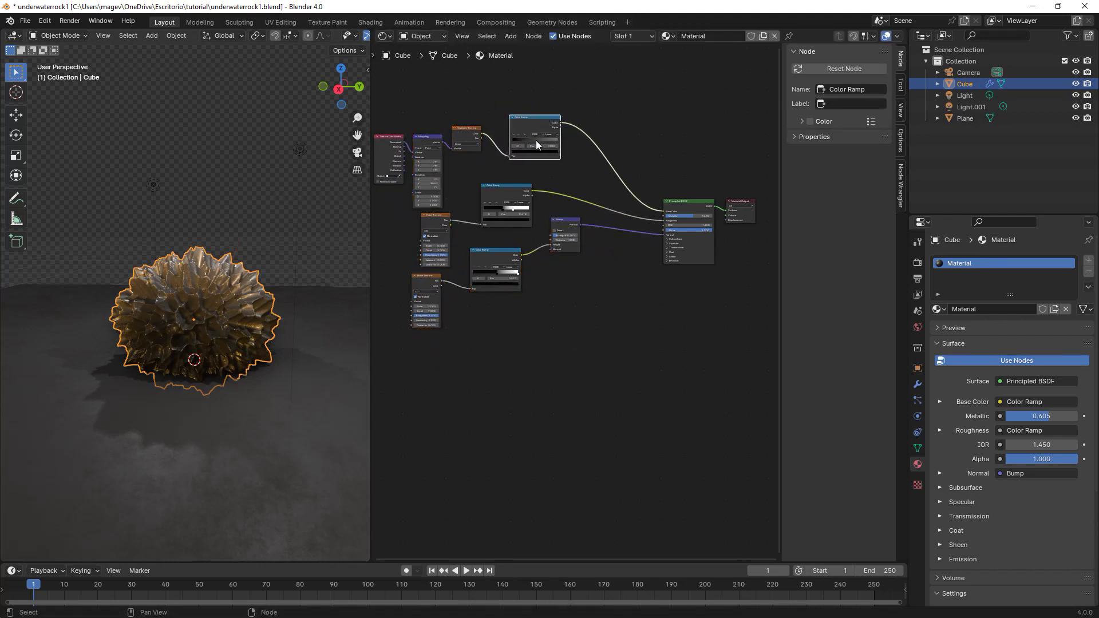
scroll(536, 139, up, 2)
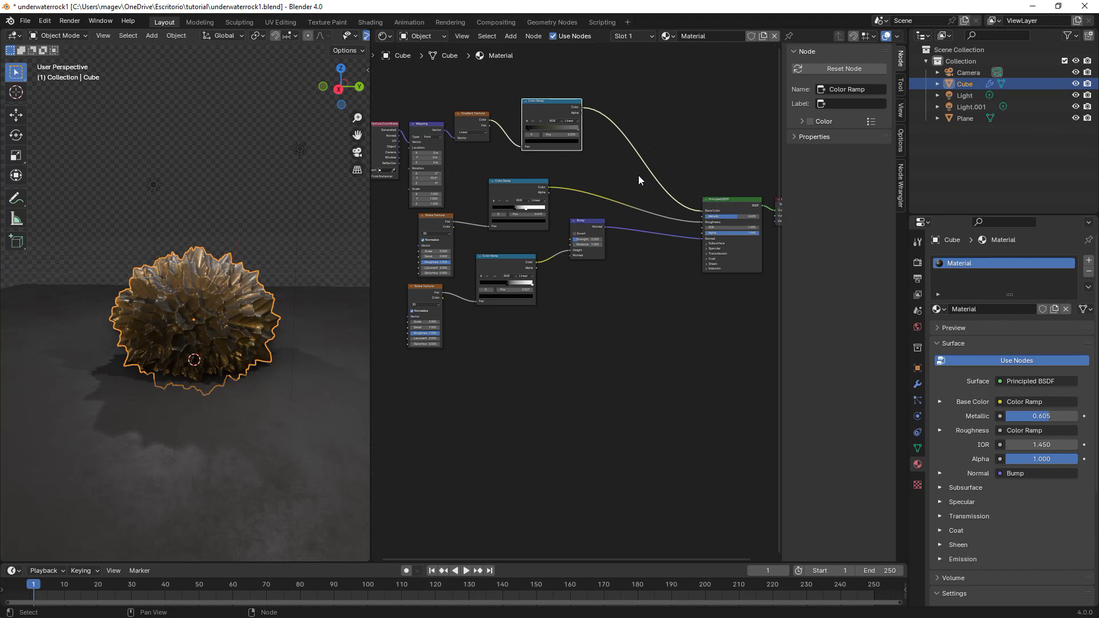
middle_drag(568, 143, 610, 143)
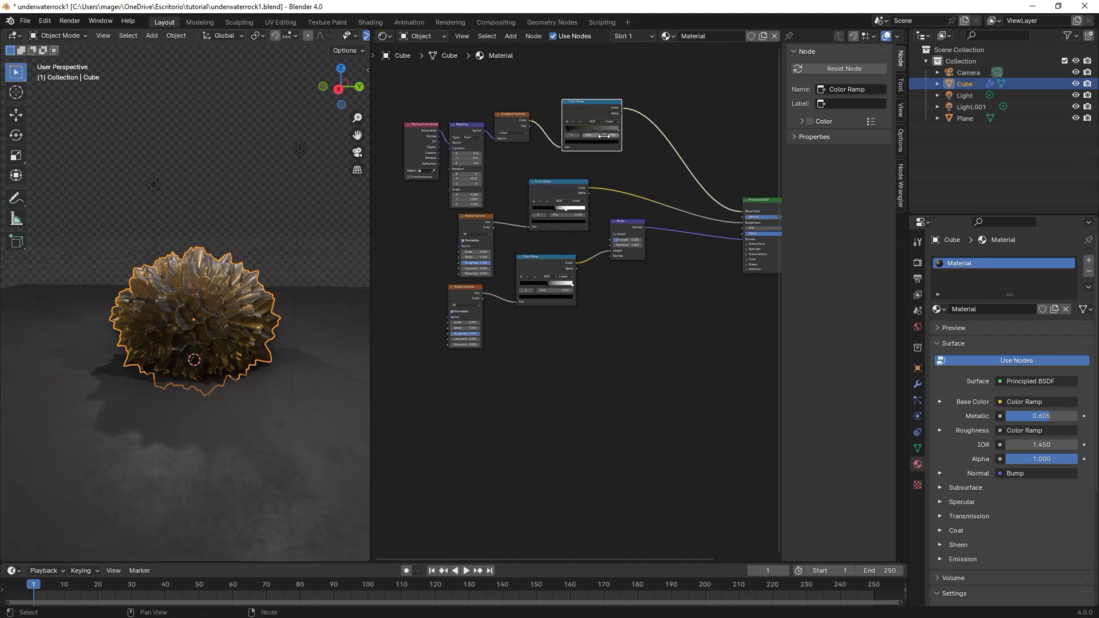
middle_drag(683, 188, 649, 193)
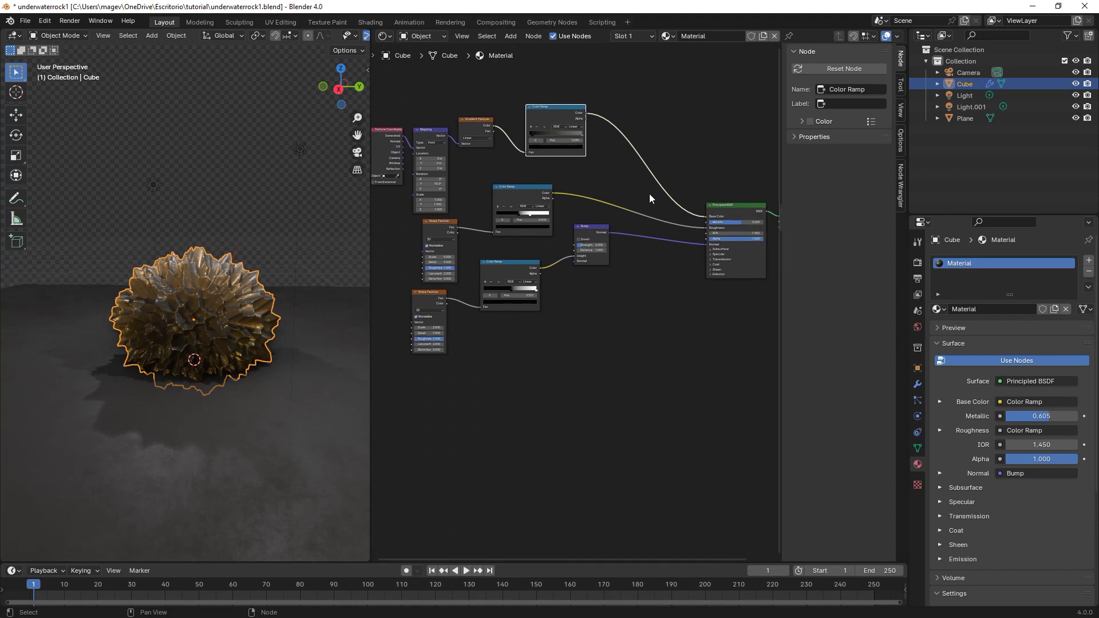
drag(369, 221, 308, 218)
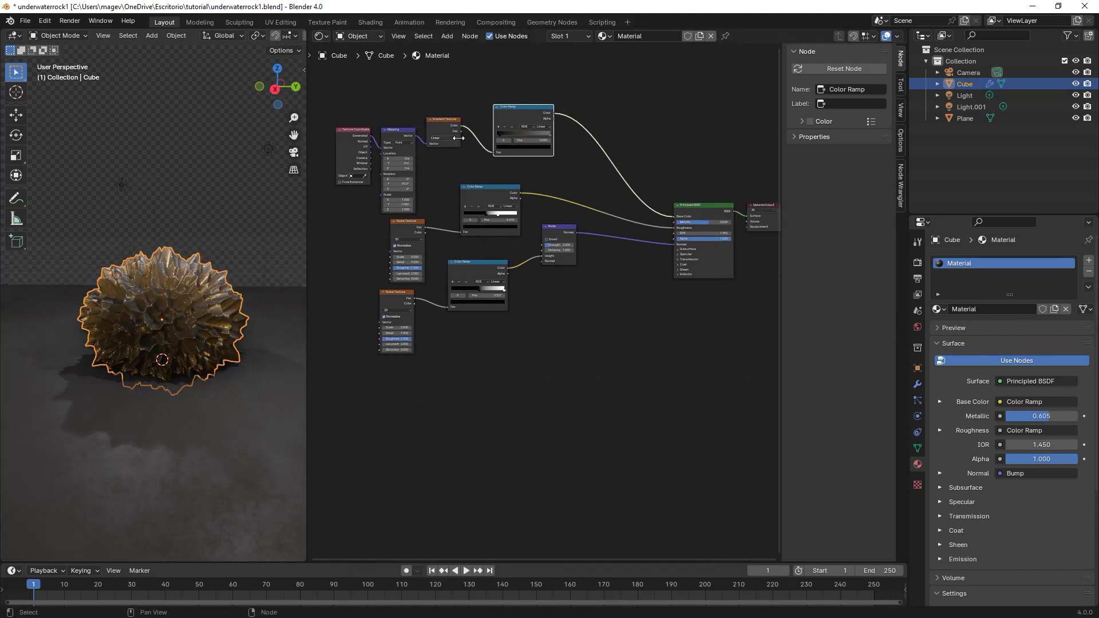
Duplicate the Texture Coordinate, Mapping, Gradient Texture and Color Ramp chain and place the copy below the other nodes
drag(337, 92, 551, 156)
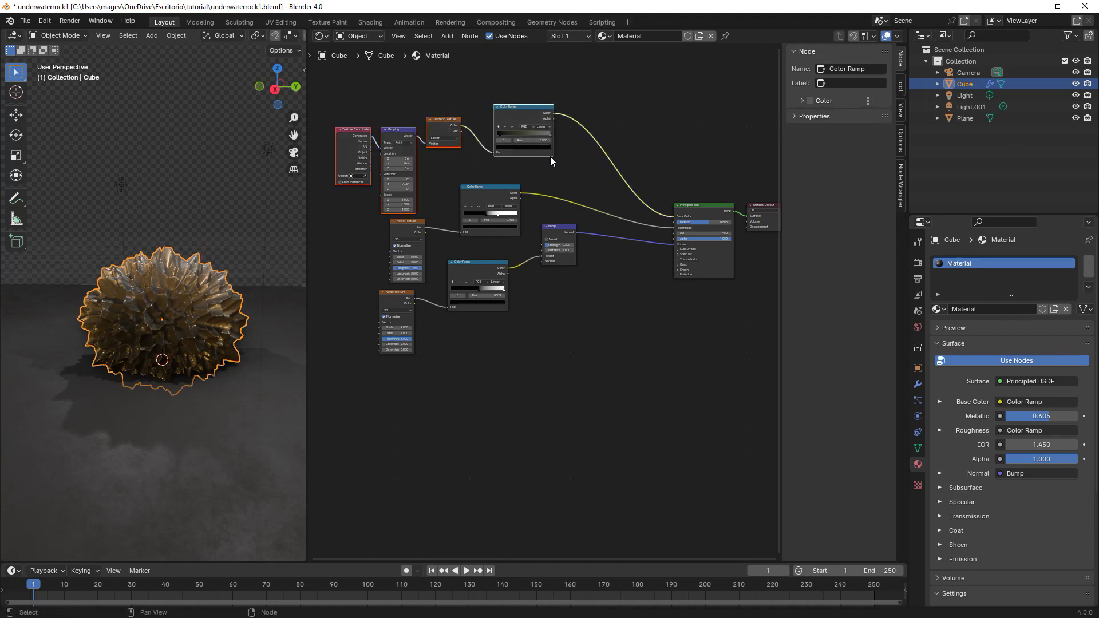
key(shift+d)
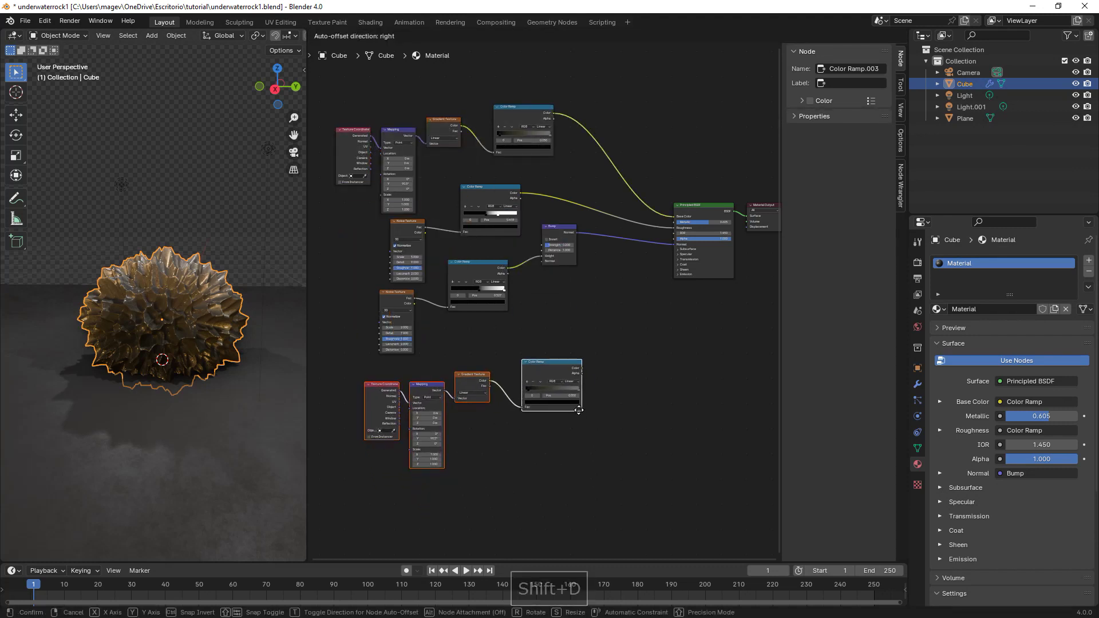
click(664, 349)
middle_drag(664, 349, 608, 338)
Add a new Principled BSDF node and place it beside the duplicated Color Ramp, below the original shader
scroll(606, 325, up, 2)
click(607, 325)
key(shift+a)
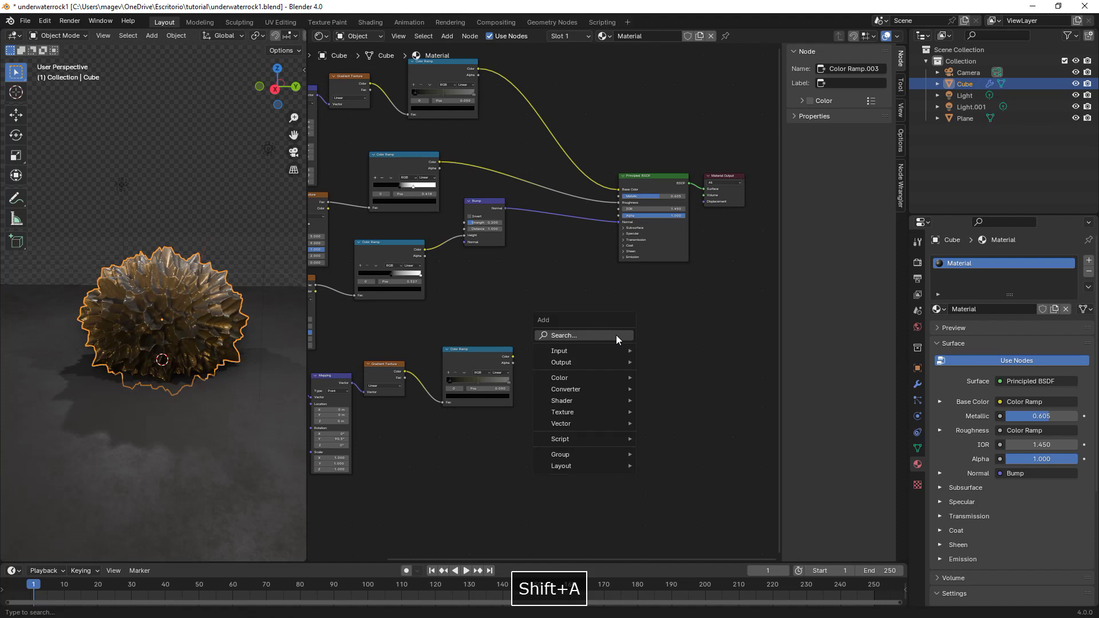
click(615, 334)
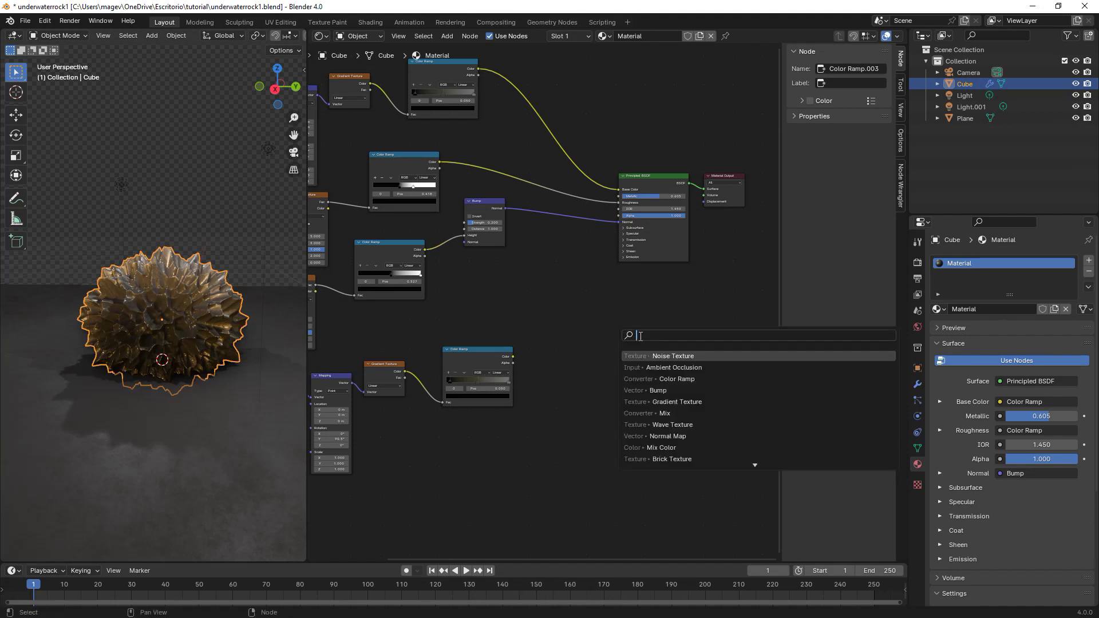
text(bsd)
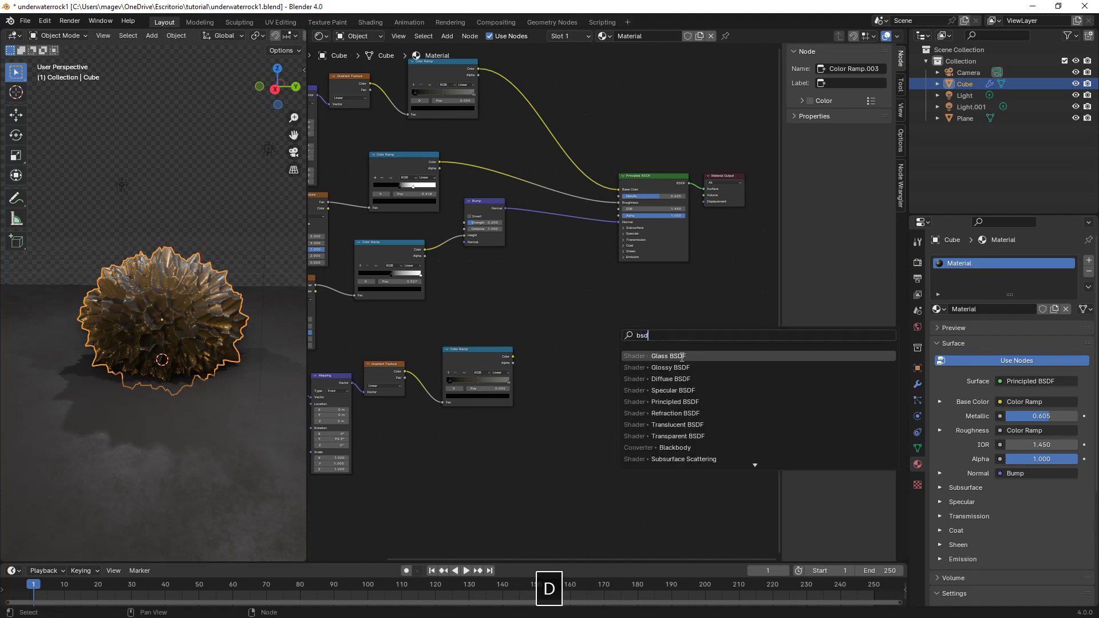
click(671, 402)
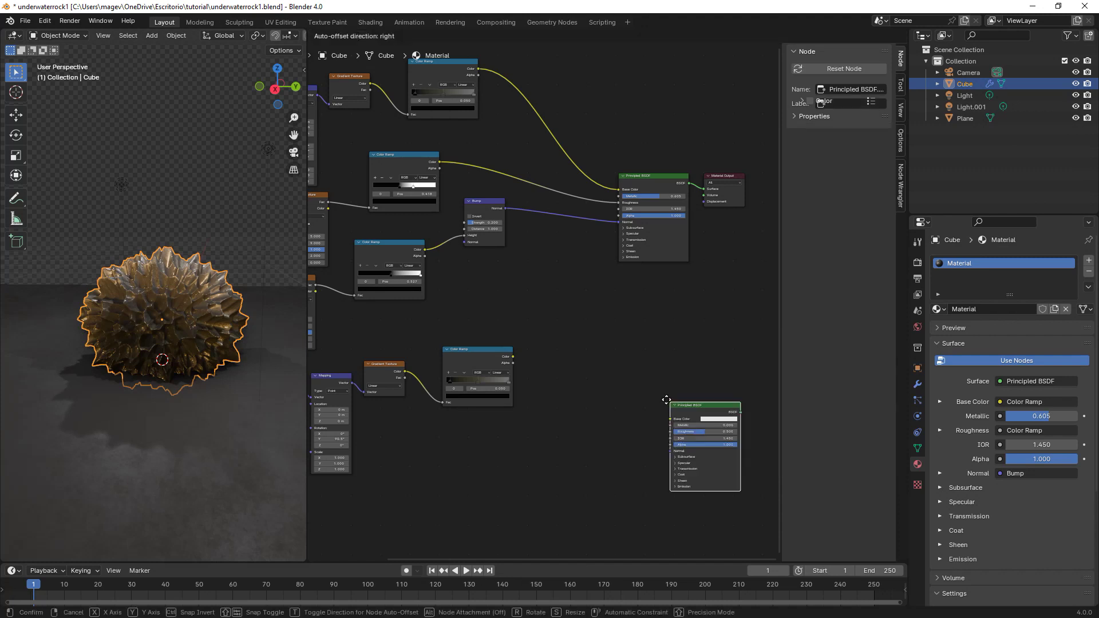
click(594, 322)
middle_drag(571, 340, 608, 285)
scroll(609, 284, up, 3)
drag(666, 269, 636, 265)
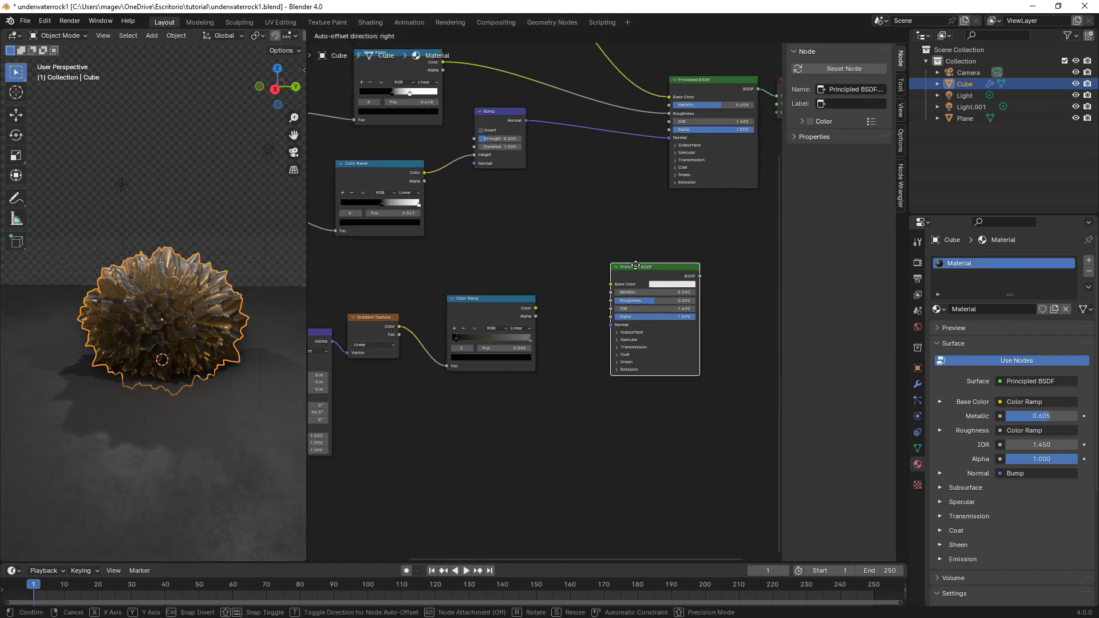
click(635, 265)
Delete the duplicated Color Ramp's gray end stop, shift the olive stop toward the ramp's end and move the black stop to 0.400
scroll(583, 276, up, 5)
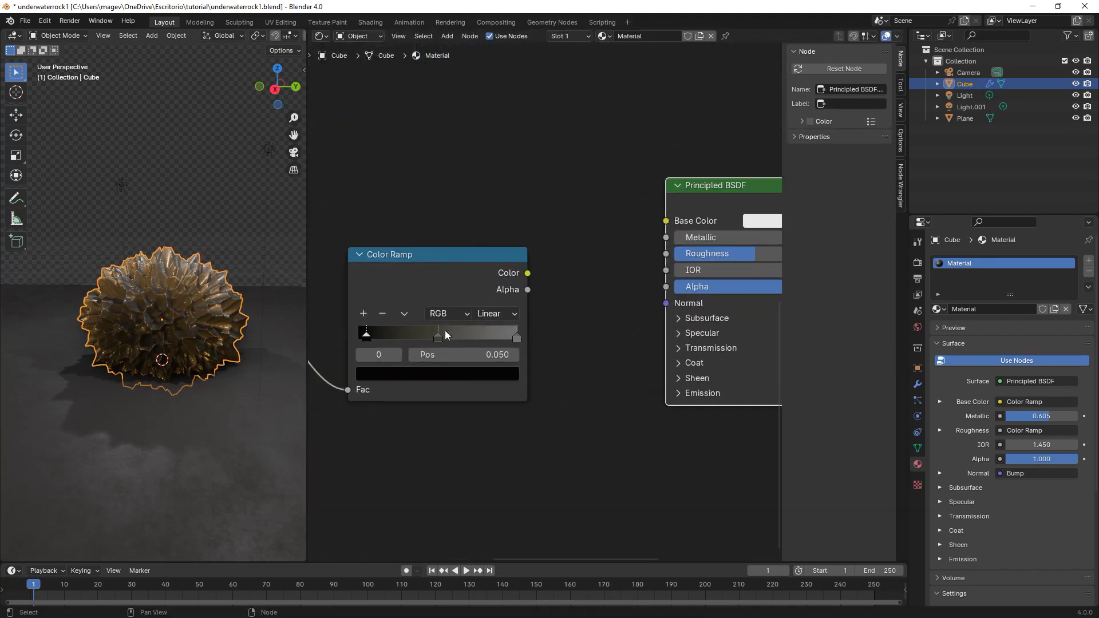
click(438, 339)
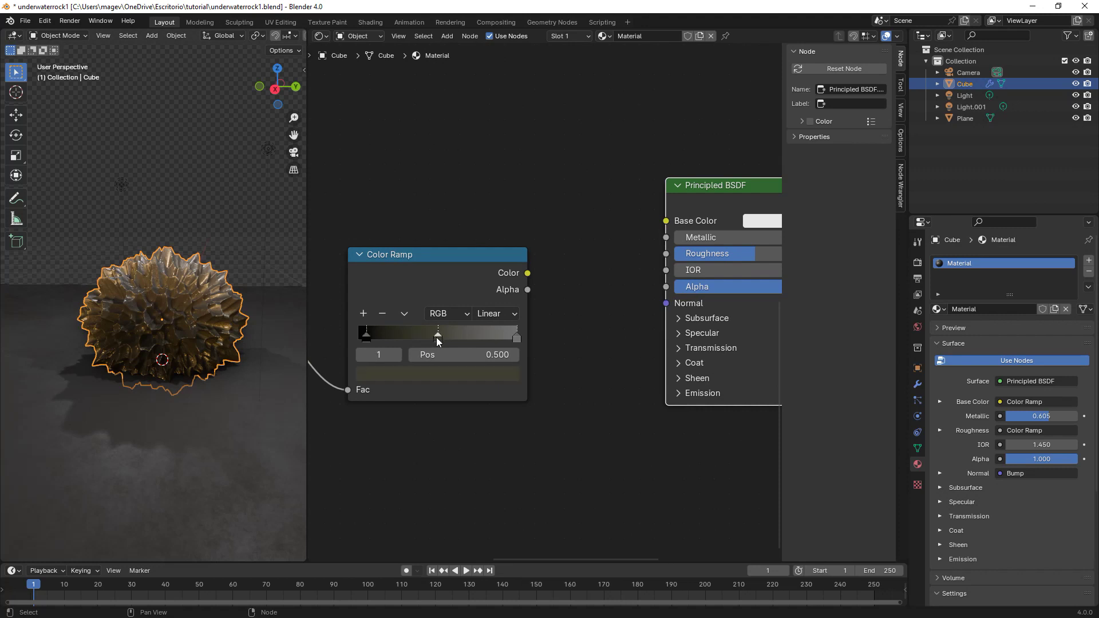
click(516, 338)
click(404, 313)
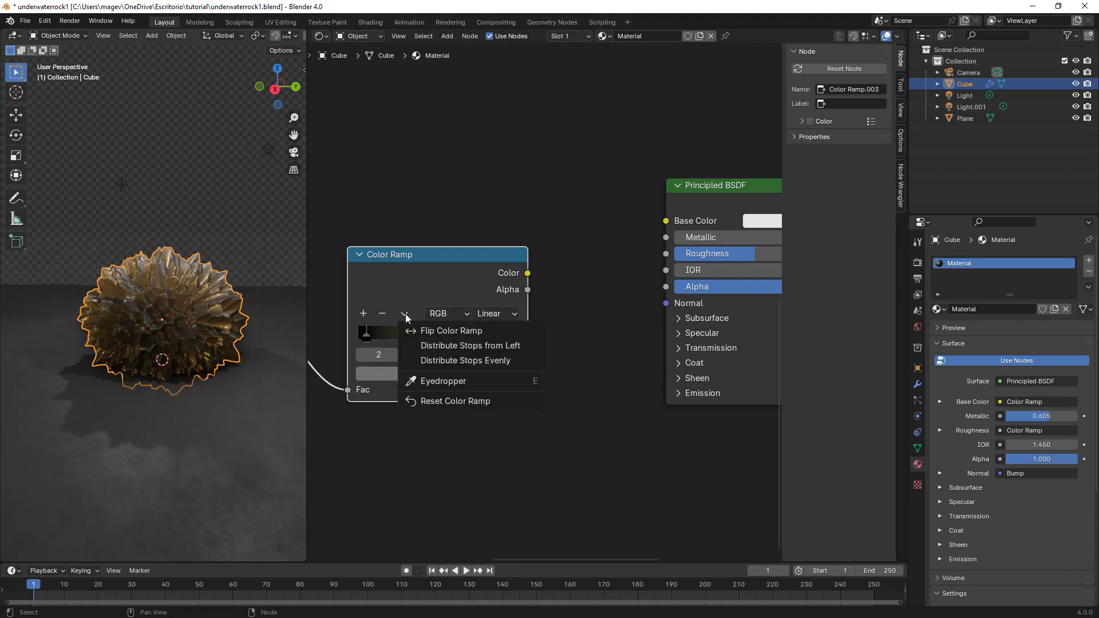
click(405, 315)
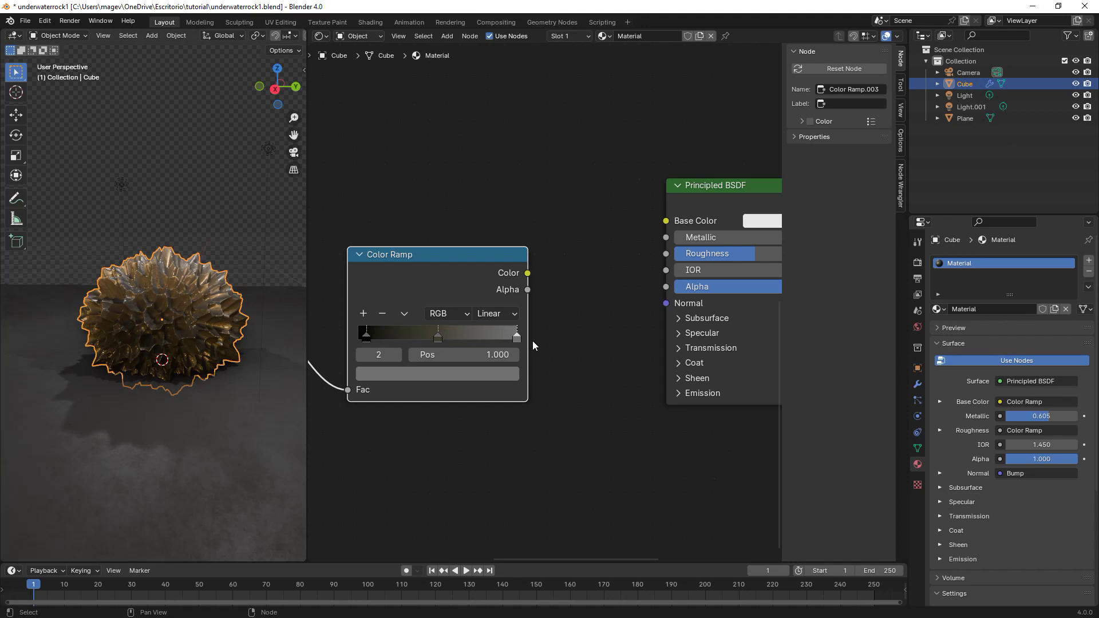
click(383, 314)
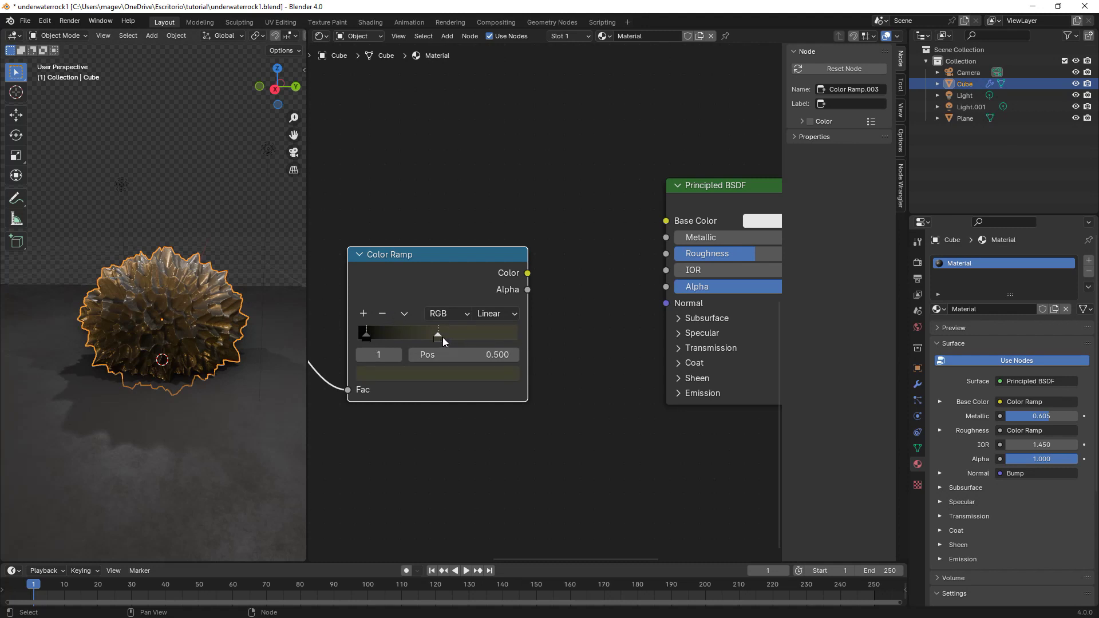
mouse_move(442, 339)
mouse_down()
mouse_move(483, 339)
mouse_move(461, 341)
mouse_up()
drag(366, 338, 421, 338)
Recolor the ramp's 0.400 stop dark green and link the ramp's Color output to the new Principled BSDF's Base Color
click(429, 373)
click(506, 228)
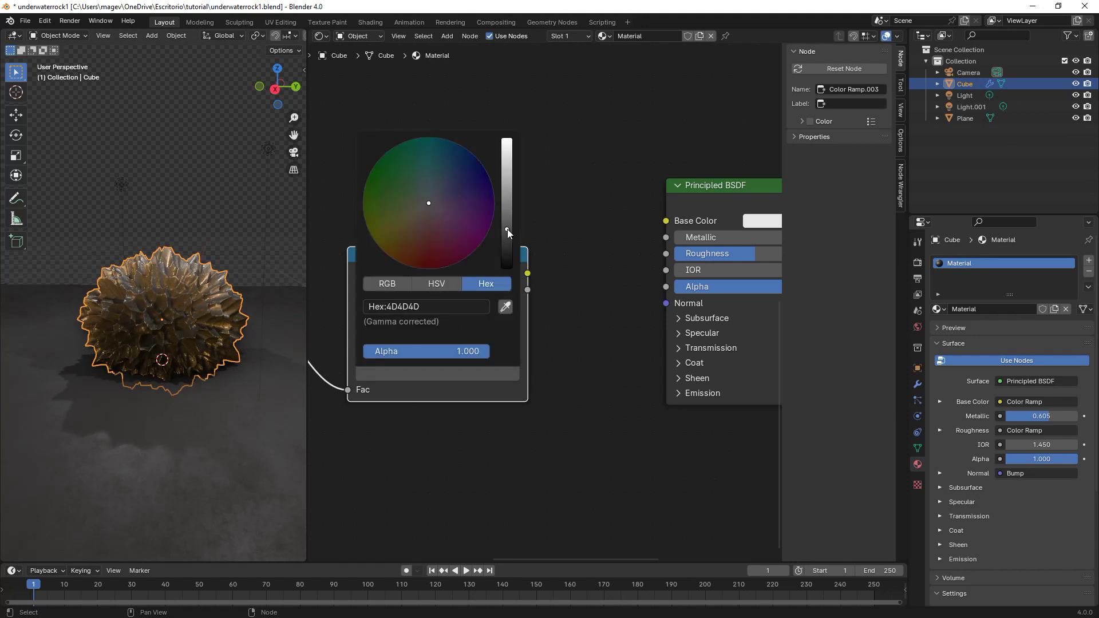
click(379, 196)
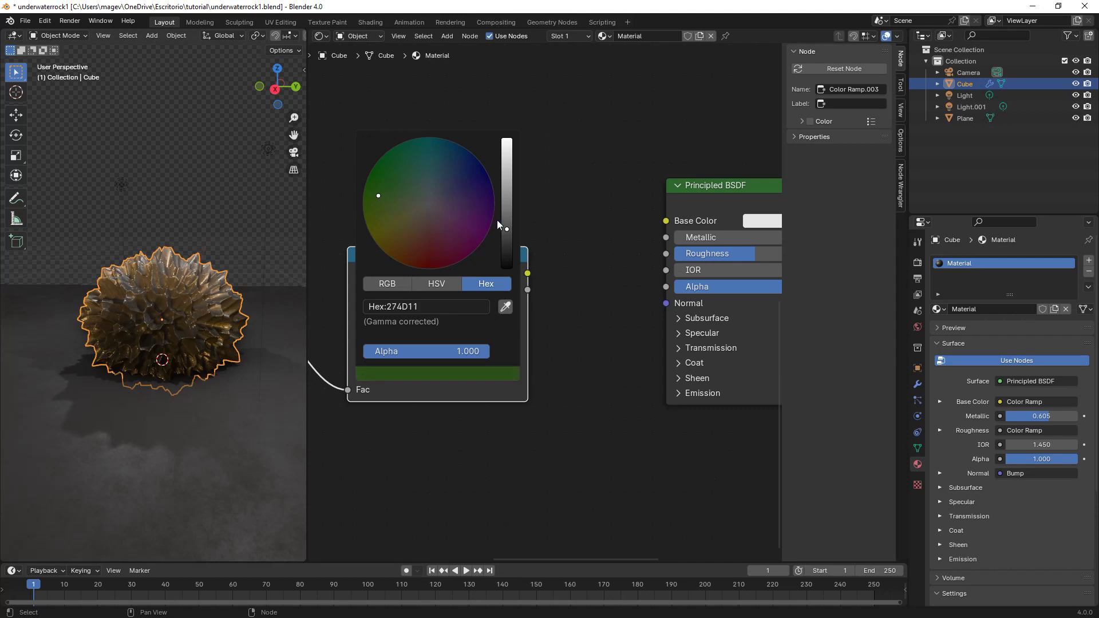
drag(505, 229, 506, 237)
click(506, 238)
drag(387, 192, 392, 201)
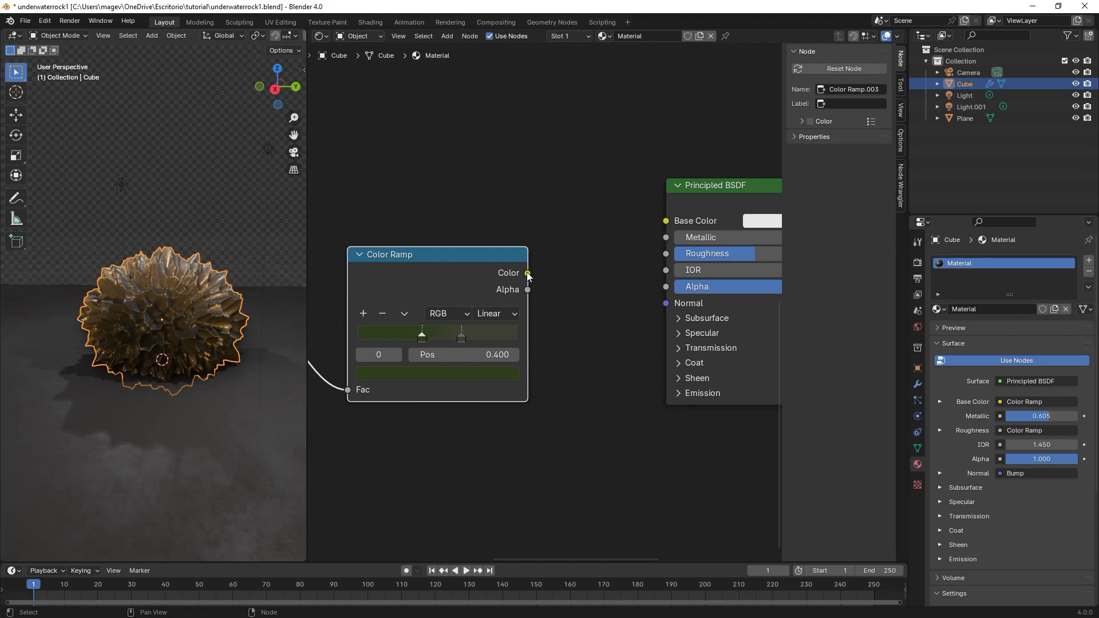
drag(532, 273, 662, 221)
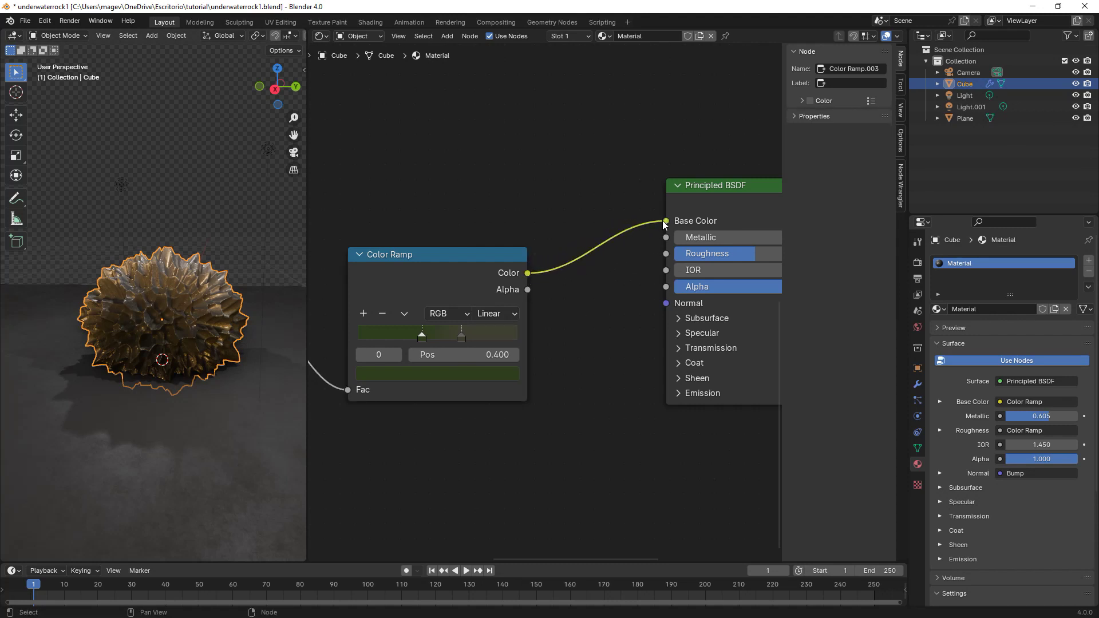
Spread the original Principled BSDF and the Material Output apart to make room between them
scroll(644, 318, down, 5)
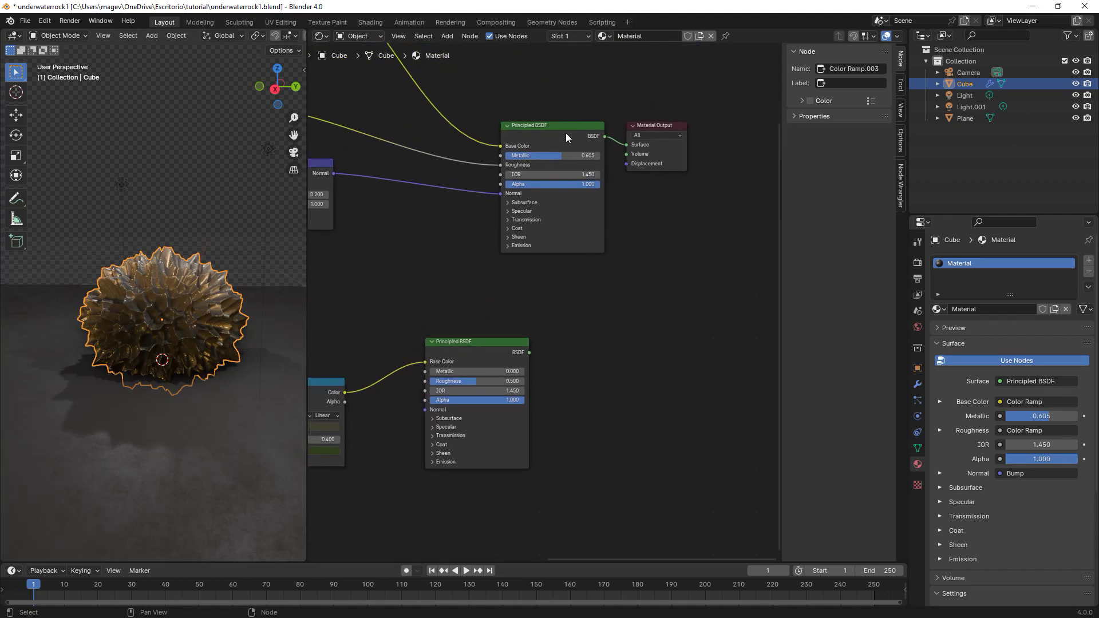
drag(565, 137, 521, 139)
drag(653, 126, 687, 141)
click(508, 341)
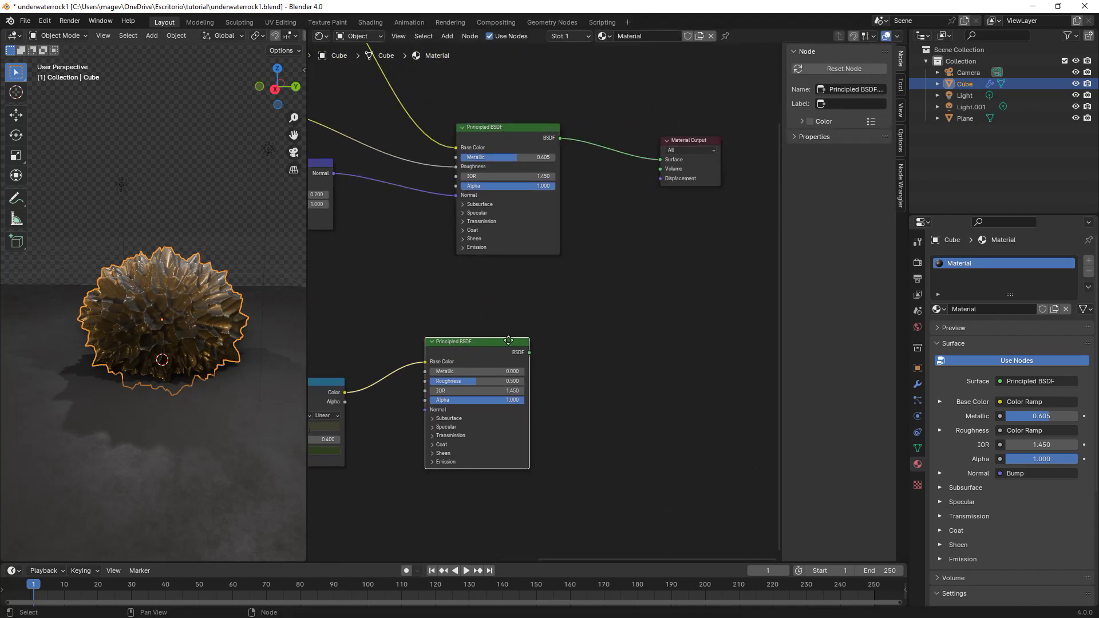
drag(508, 341, 543, 313)
Add a Mix Shader node in the space between the two Principled BSDFs and the Material Output
scroll(579, 306, up, 5)
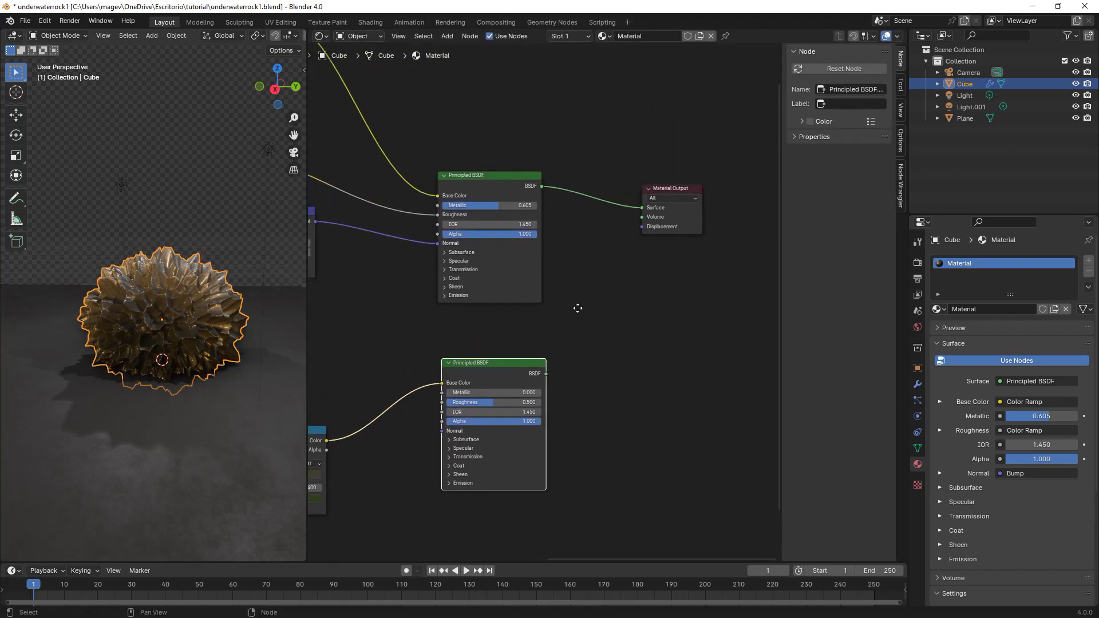
key(shift+a)
click(579, 230)
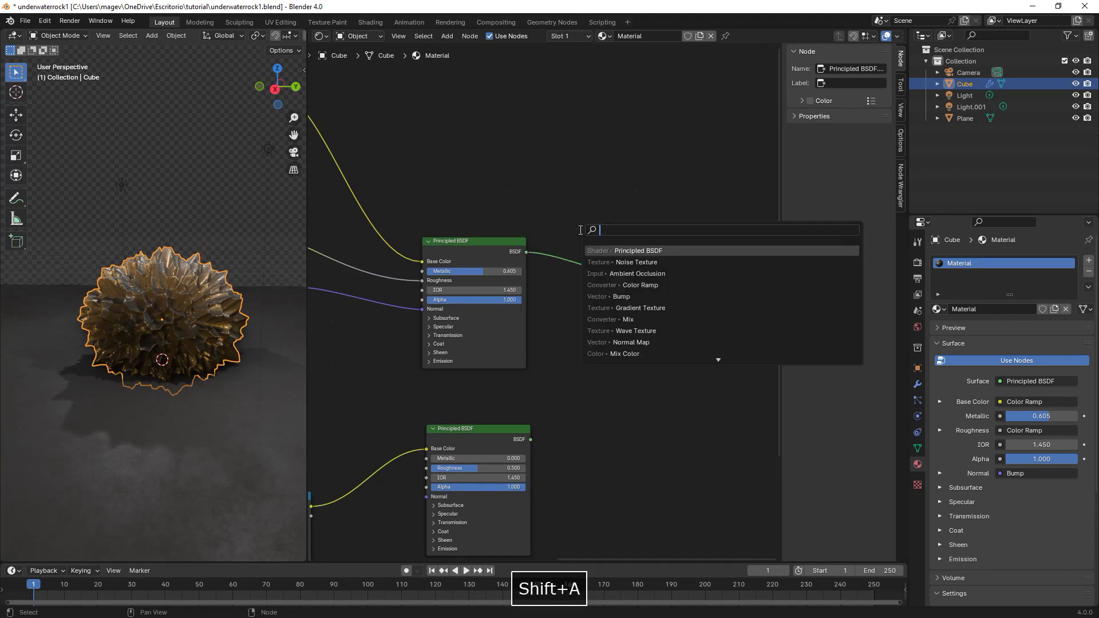
text(mi)
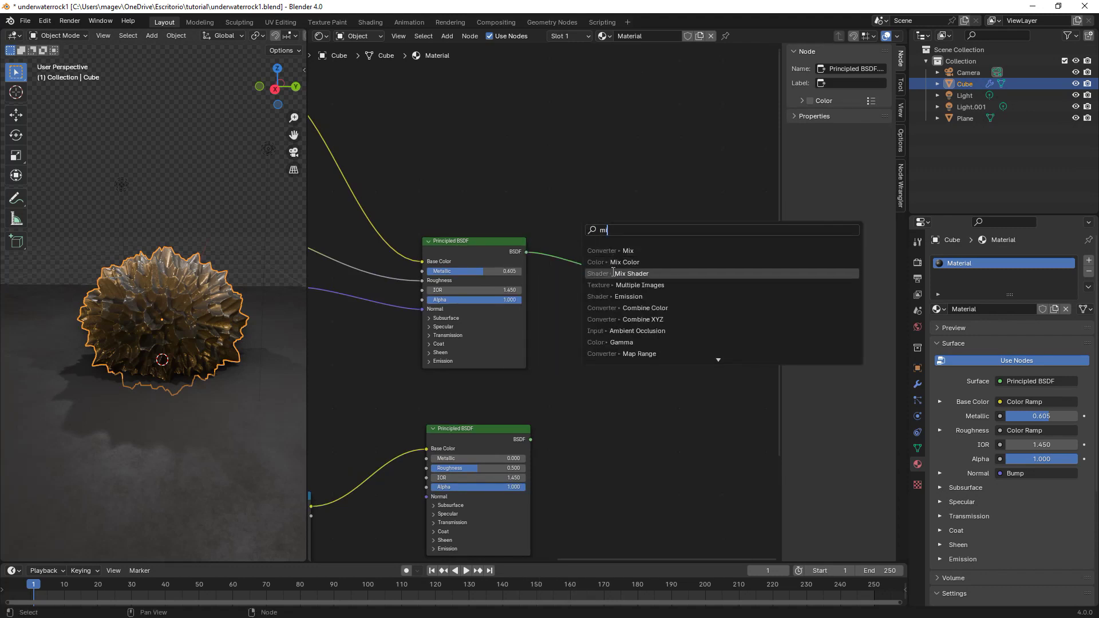
click(632, 273)
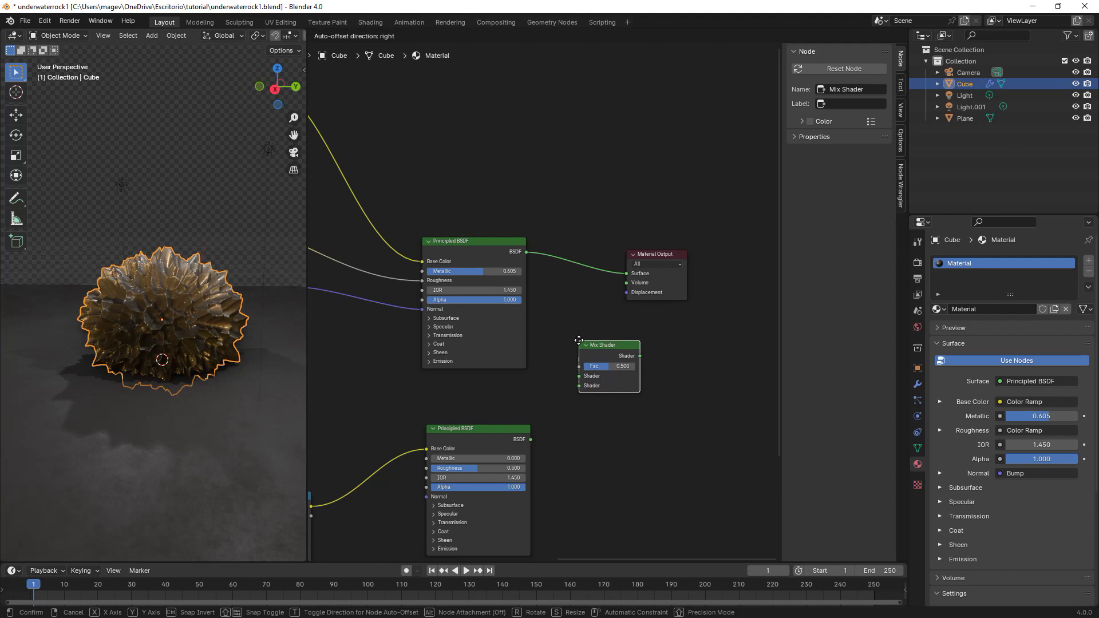
click(577, 341)
Link both Principled BSDFs into the Mix Shader, connect it to the Material Output's Surface and position it between them
drag(644, 258, 579, 375)
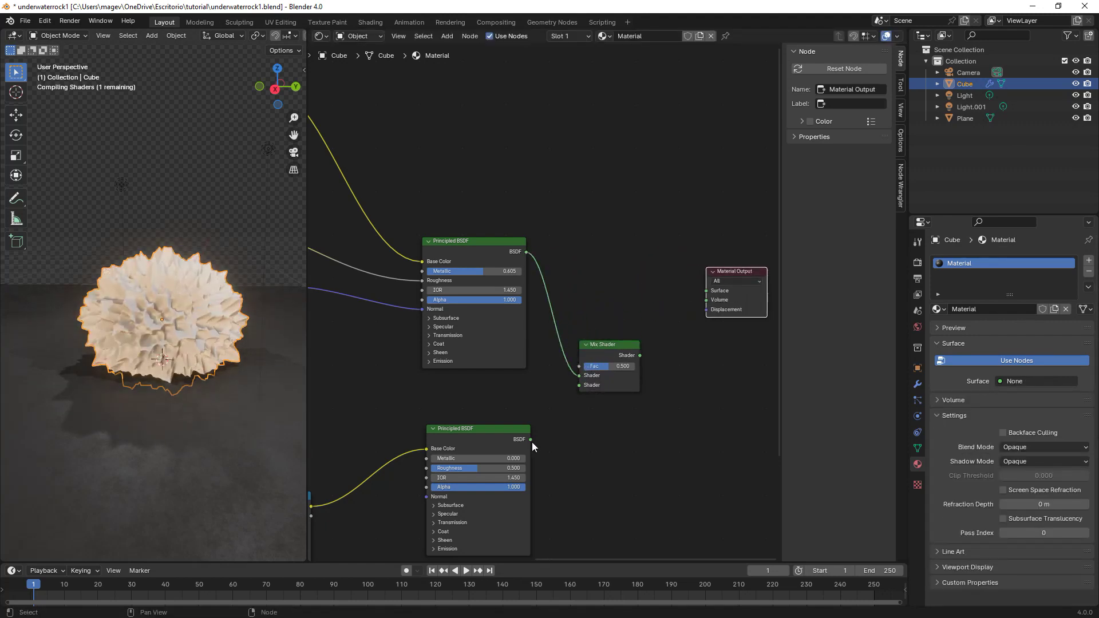
drag(531, 439, 579, 385)
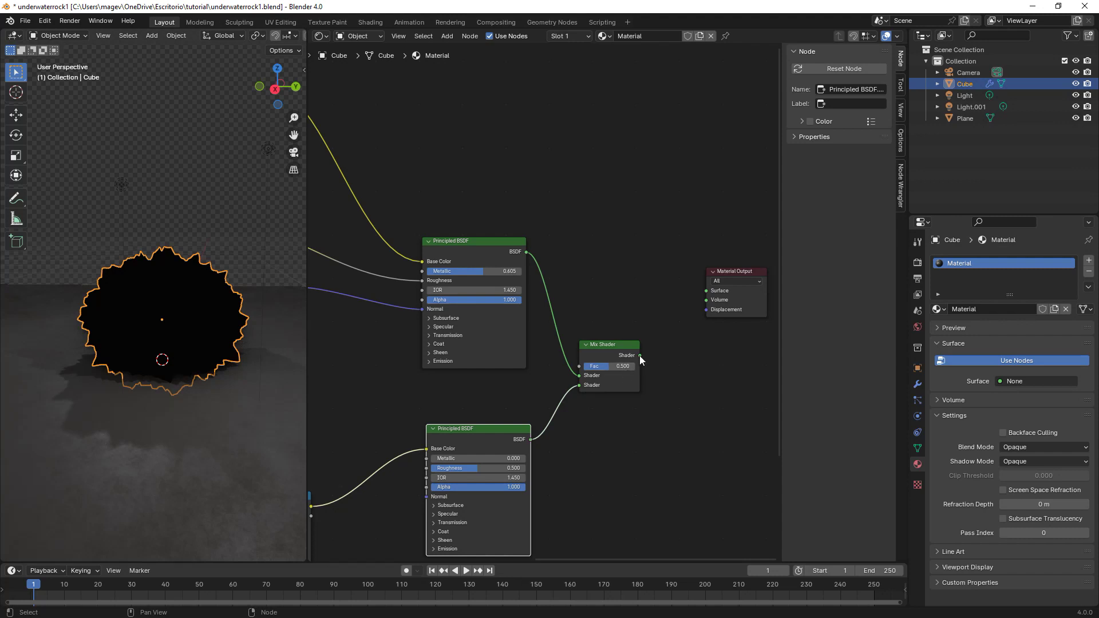
drag(639, 356, 703, 292)
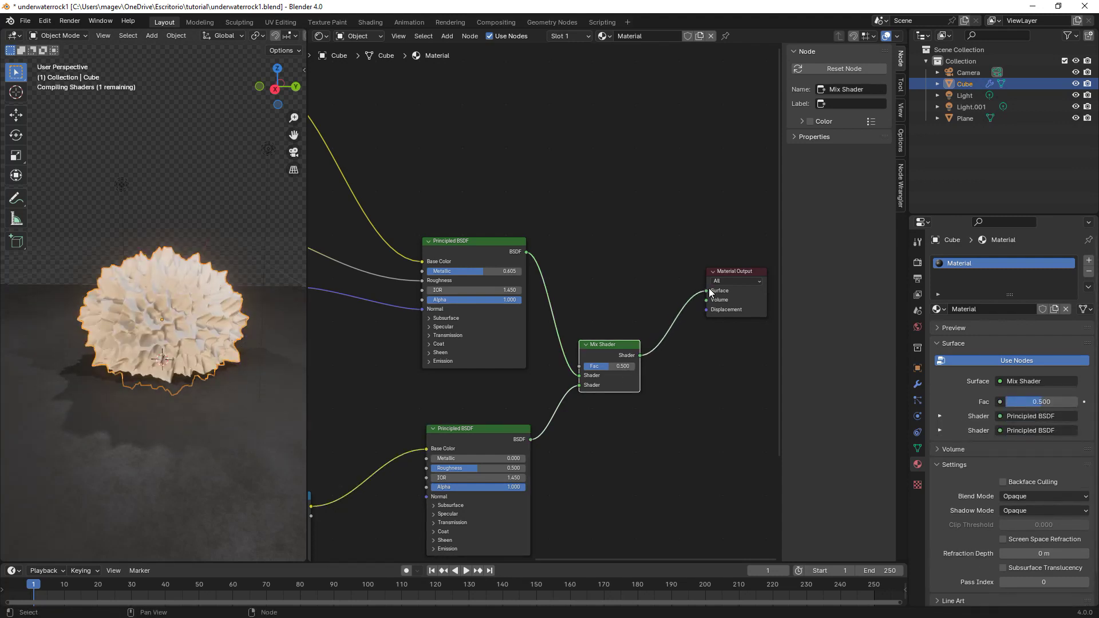
drag(613, 342, 652, 273)
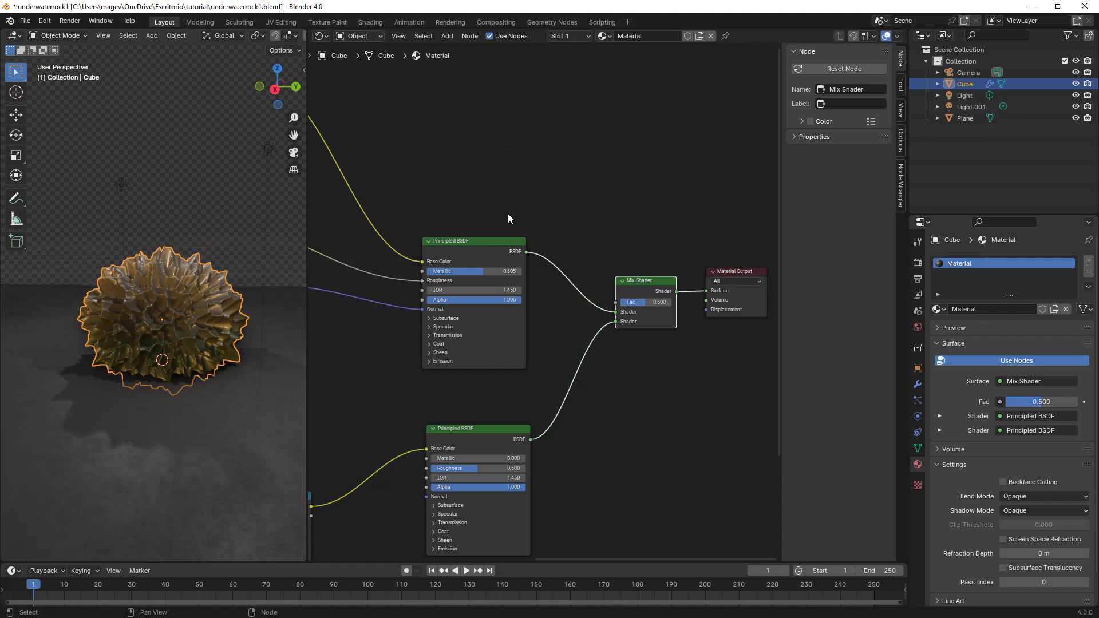
Add another Color Ramp node in the free space above the original Principled BSDF
middle_drag(509, 218, 531, 242)
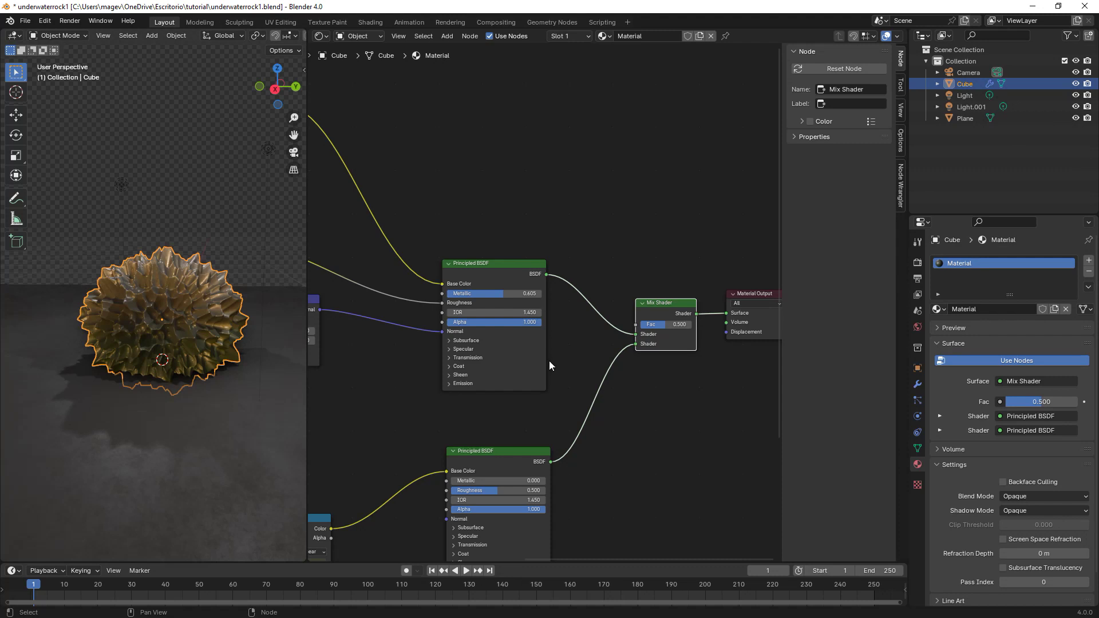
middle_drag(565, 370, 566, 324)
scroll(566, 324, up, 1)
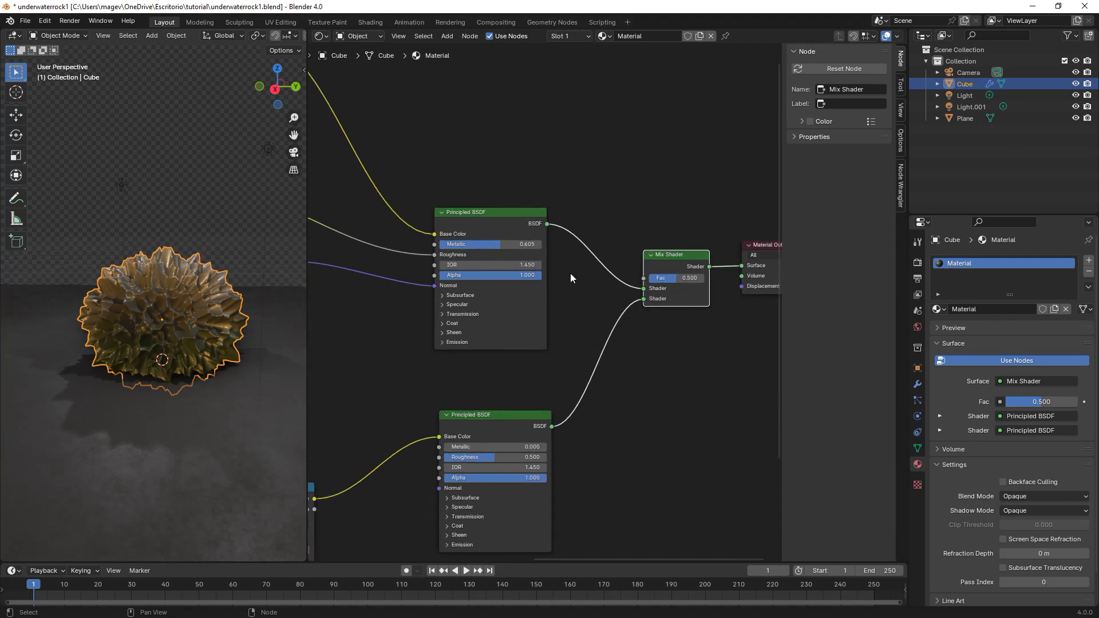
middle_drag(568, 232, 568, 328)
scroll(560, 275, down, 3)
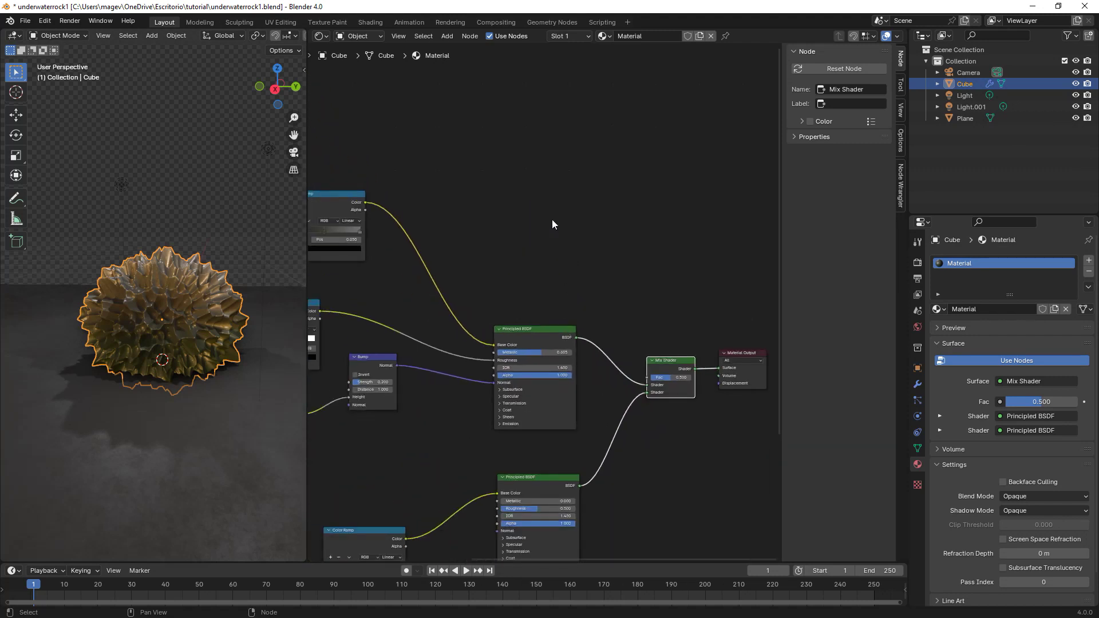
key(shift+a)
click(535, 225)
text(col)
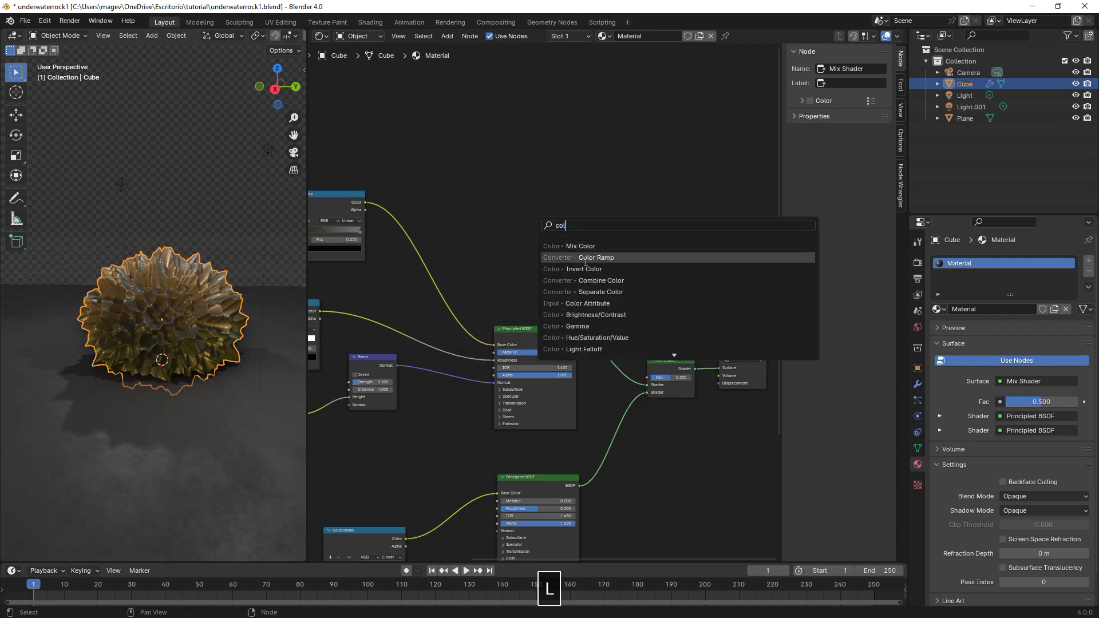
key(Return)
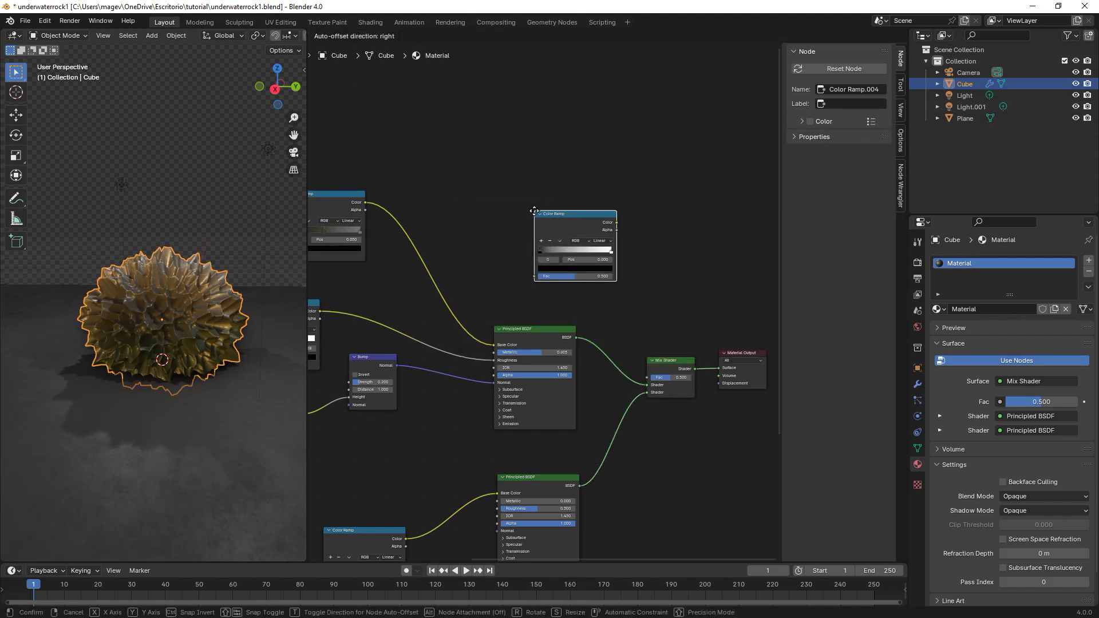
click(534, 211)
Add a Separate XYZ node before the new Color Ramp and connect its Z output to the ramp's Fac
middle_drag(446, 149, 500, 208)
key(shift+a)
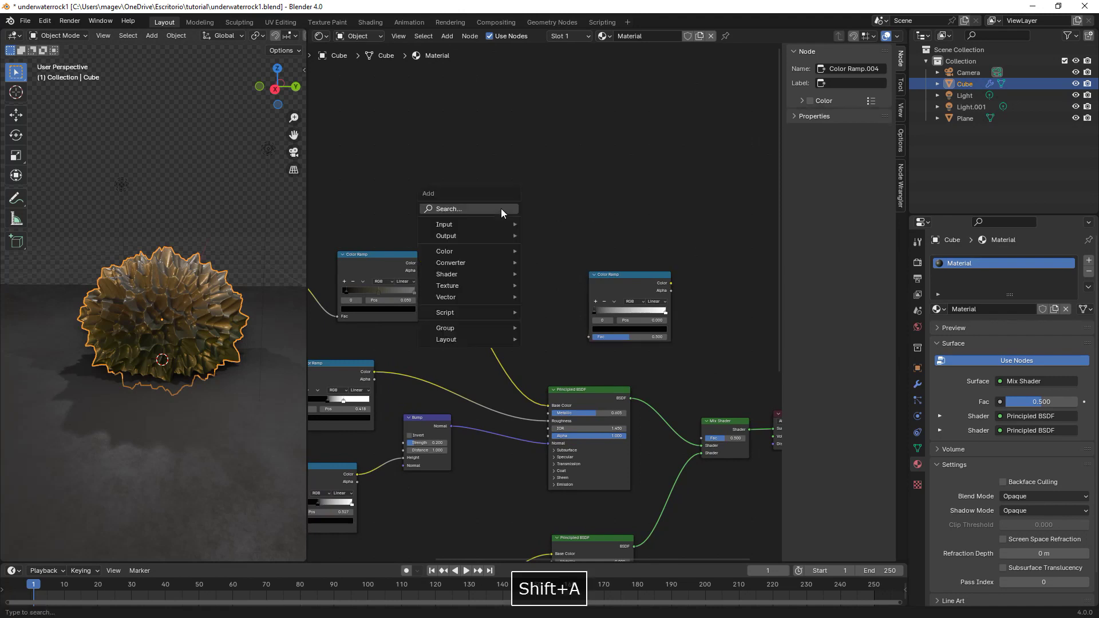
click(500, 209)
text(se)
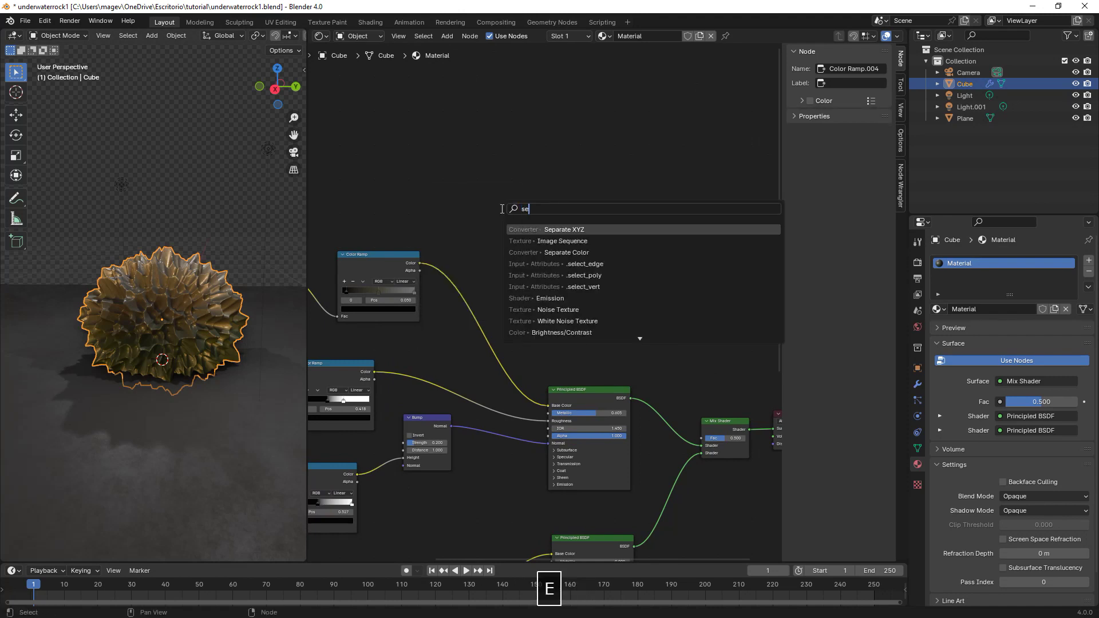
click(549, 228)
click(518, 239)
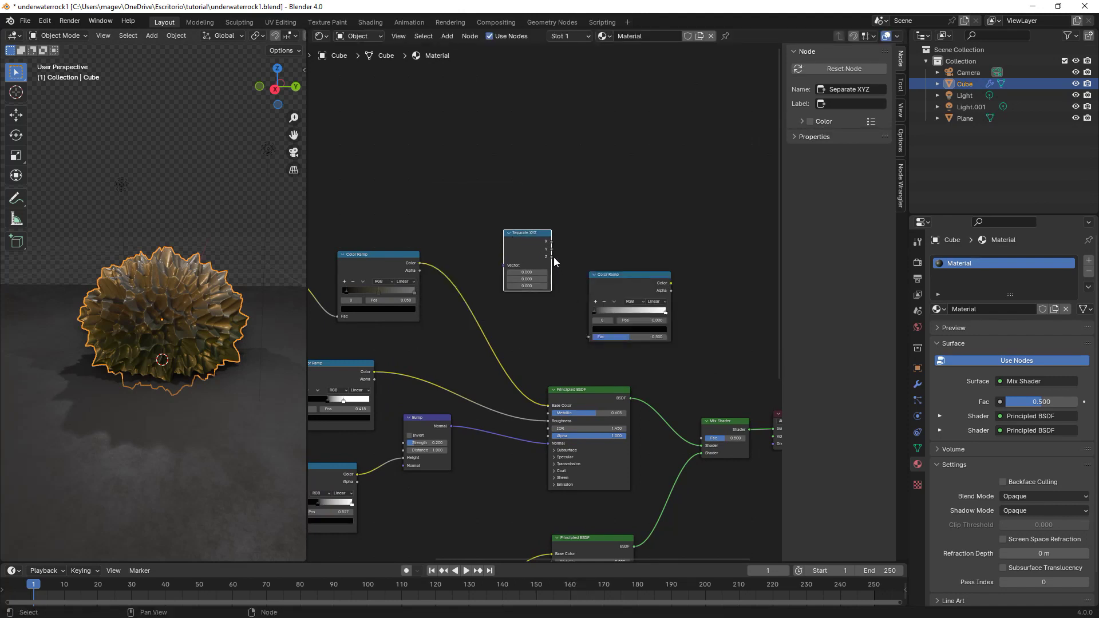
drag(552, 259, 589, 337)
Add a Texture Coordinate, Mapping and Image Texture setup to the Separate XYZ node and move it above the existing nodes
middle_drag(591, 256, 647, 269)
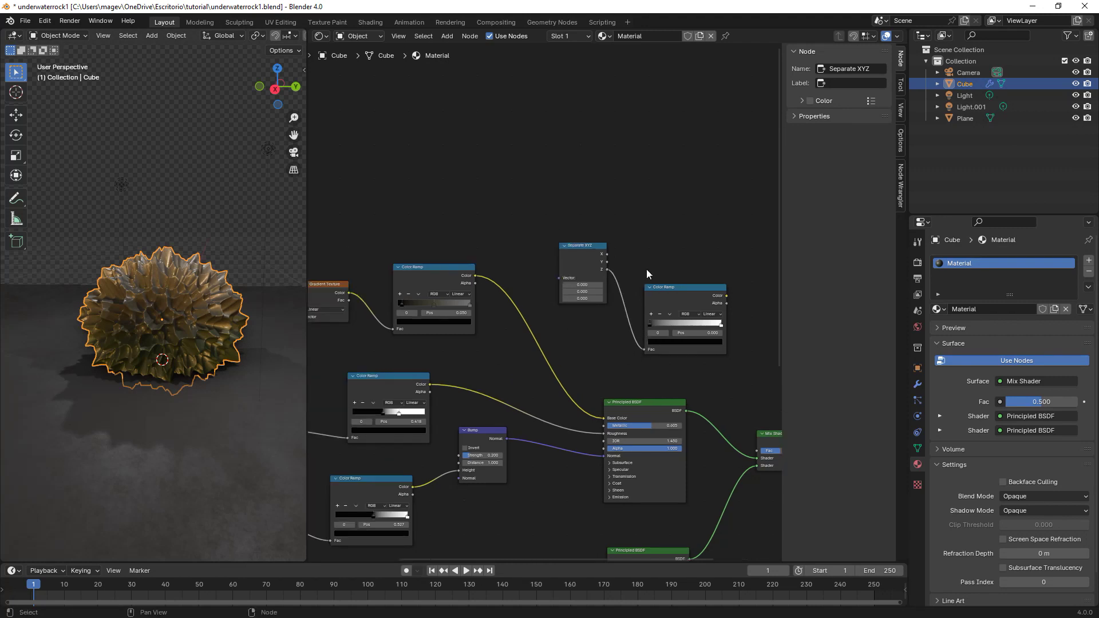
click(580, 245)
key(ctrl+t)
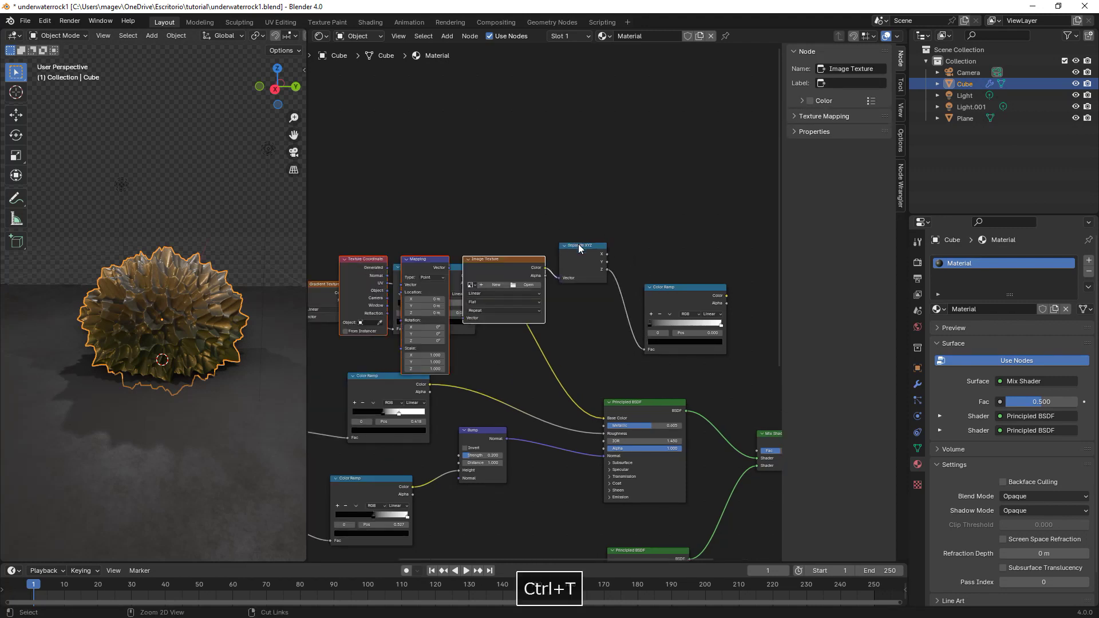
key(g)
click(453, 192)
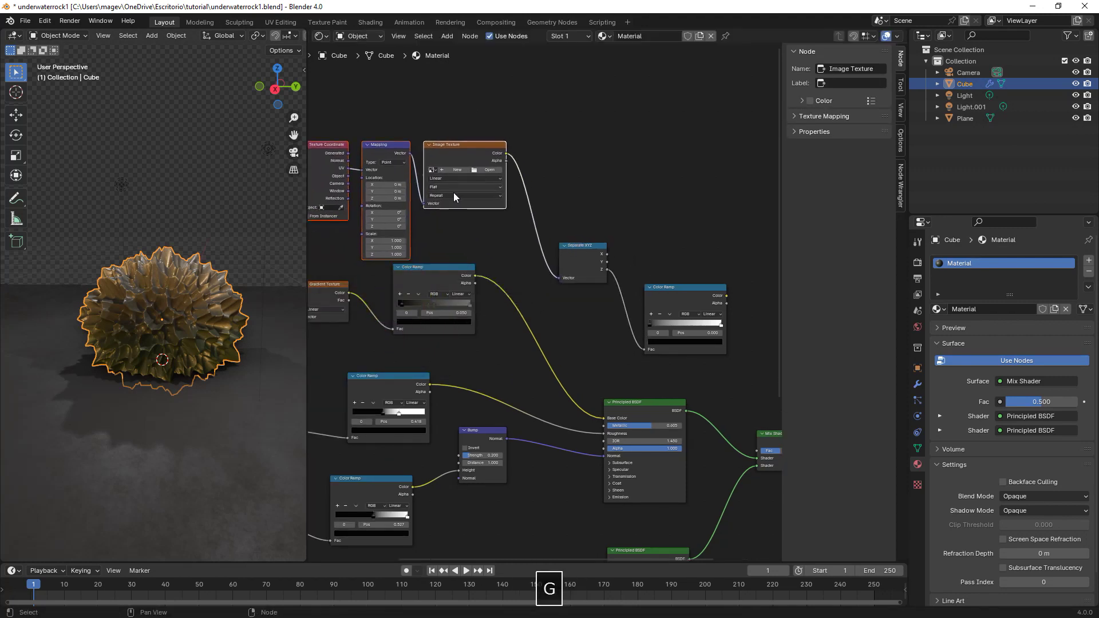
Delete the new Image Texture node, link Mapping directly to Separate XYZ's Vector and drive Mapping from the Texture Coordinate's Generated output
drag(422, 204, 559, 278)
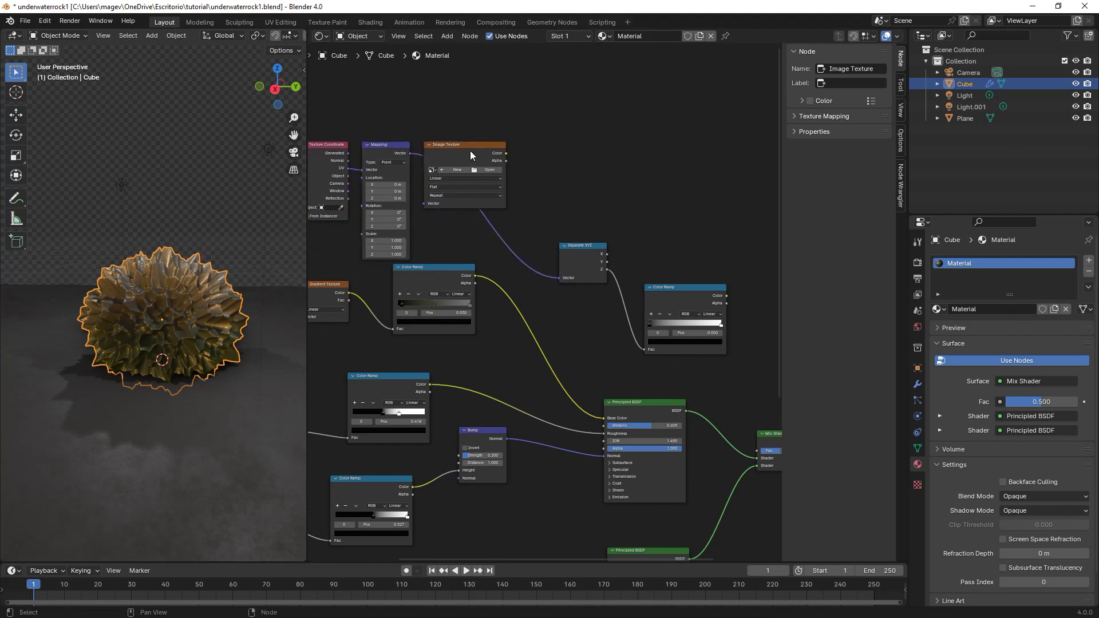
drag(469, 150, 542, 132)
key(x)
drag(386, 150, 441, 140)
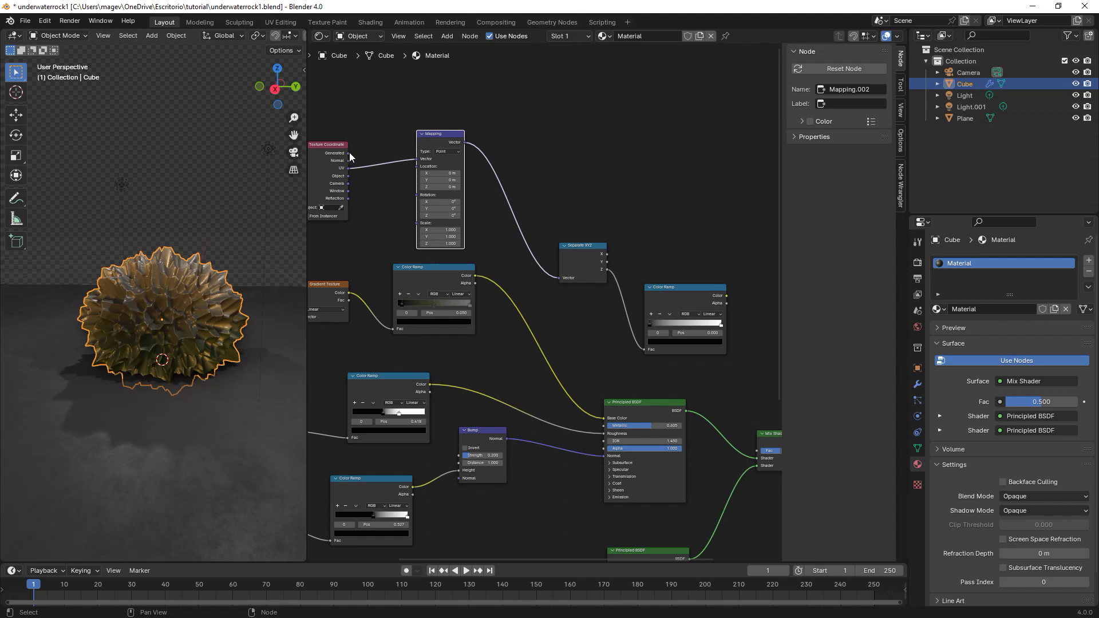
drag(349, 153, 429, 165)
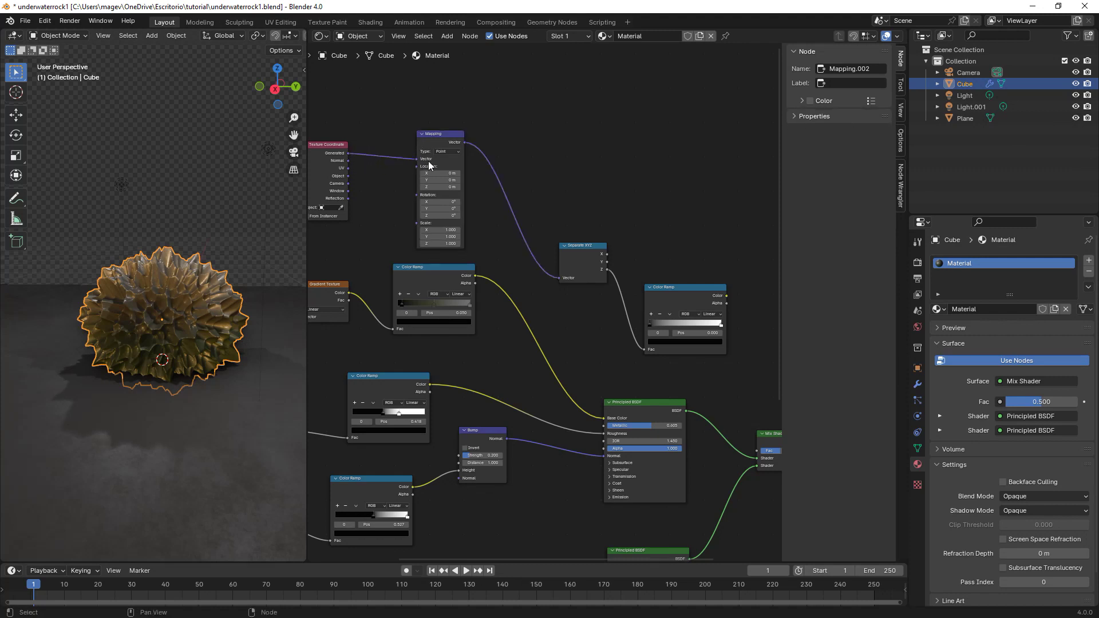
Check in the preferences that the Node Wrangler add-on is enabled by searching the add-ons for "node"
click(47, 23)
click(75, 169)
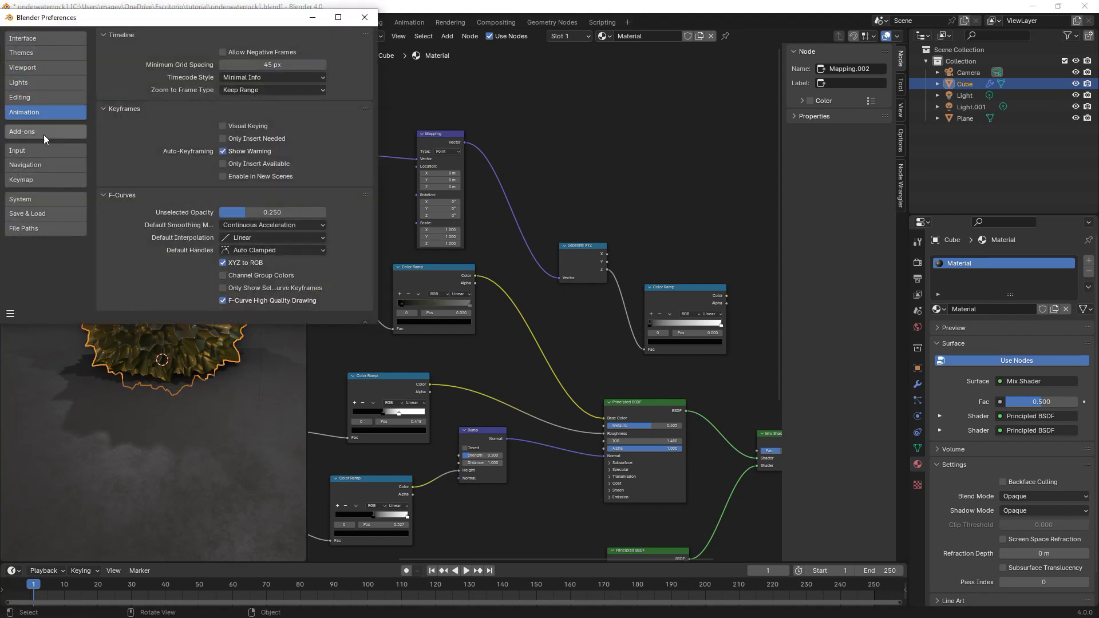
click(37, 131)
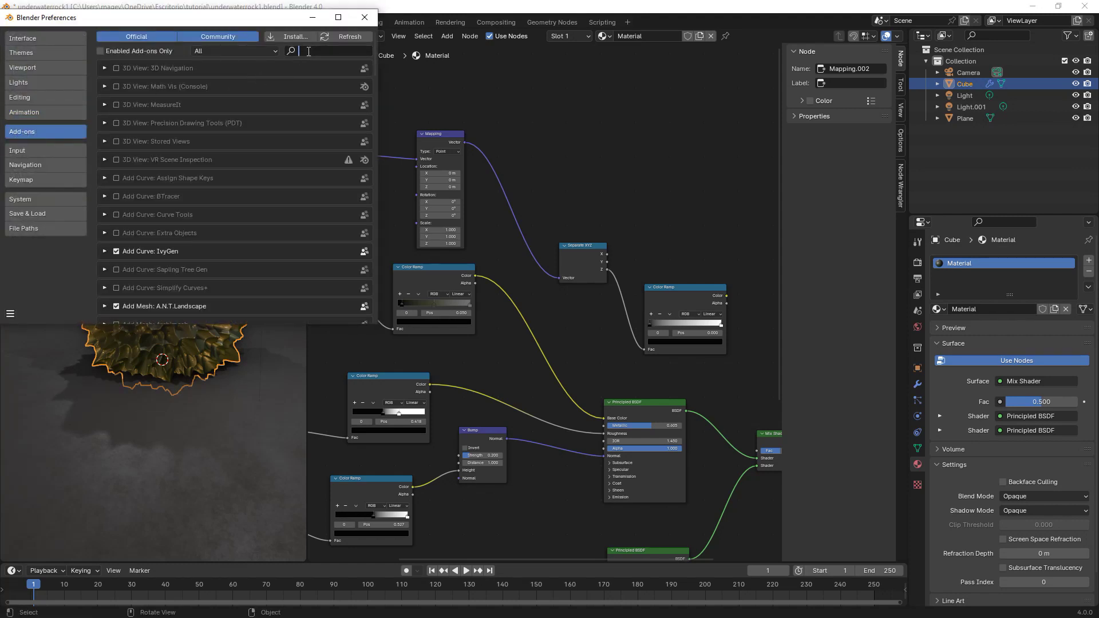
text(node)
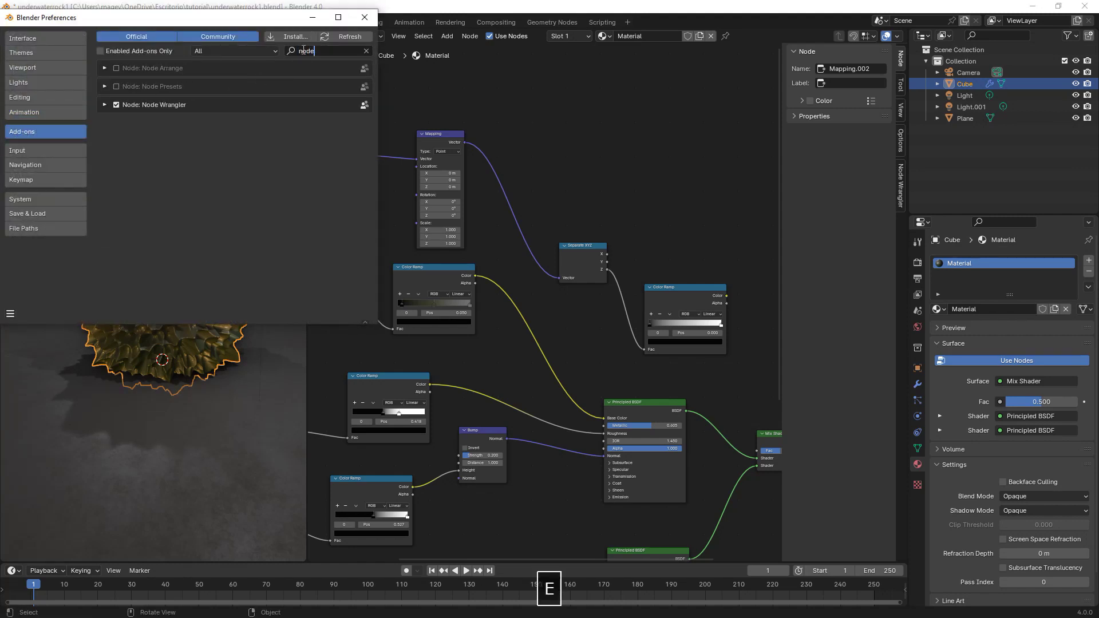
click(365, 17)
Connect the Color output of the Color Ramp fed by Separate XYZ to the Mix Shader's Fac input
middle_drag(632, 257, 507, 233)
scroll(663, 307, up, 2)
middle_drag(646, 293, 637, 246)
scroll(603, 224, up, 1)
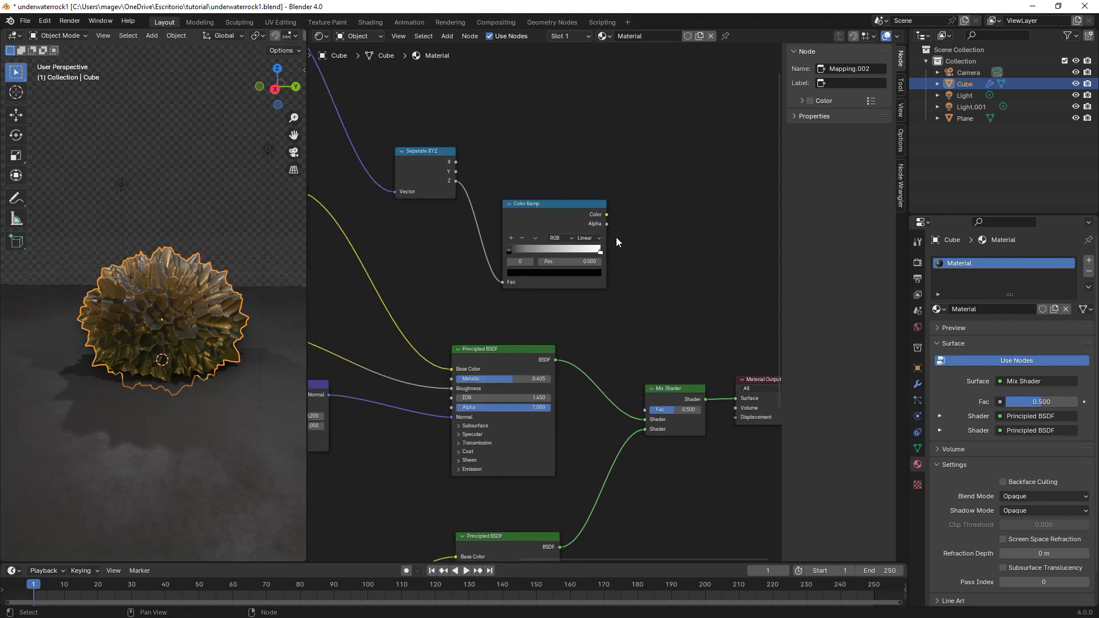
mouse_move(588, 201)
mouse_down()
mouse_move(582, 221)
mouse_move(624, 297)
mouse_move(654, 418)
mouse_up()
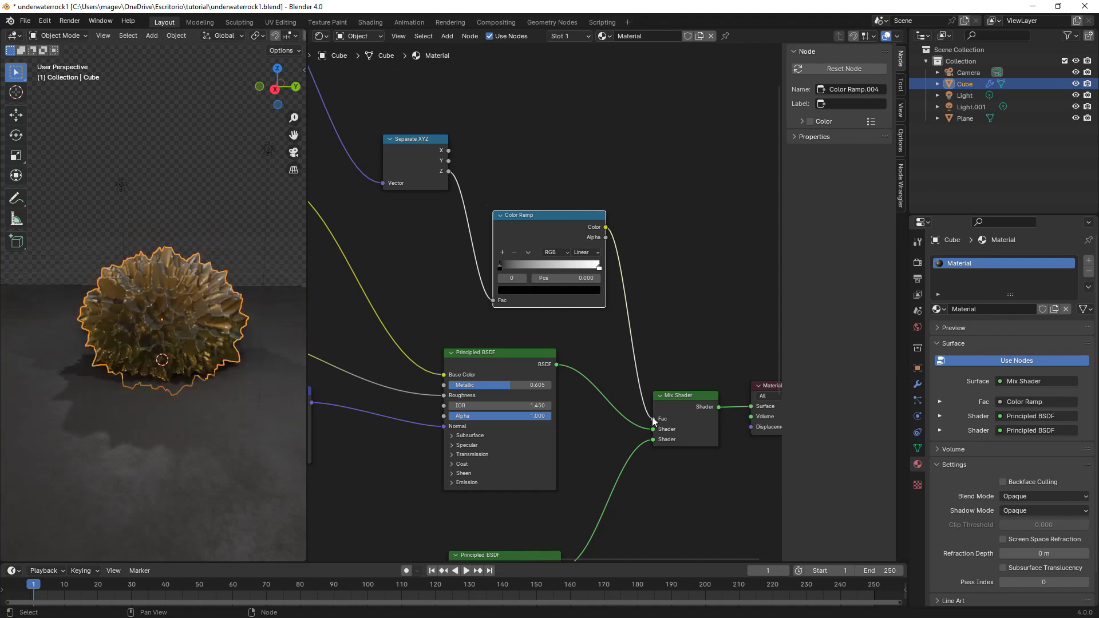
Flip the mask Color Ramp and set its white stop to position 0.205 and its black stop to 0.645
scroll(636, 287, up, 2)
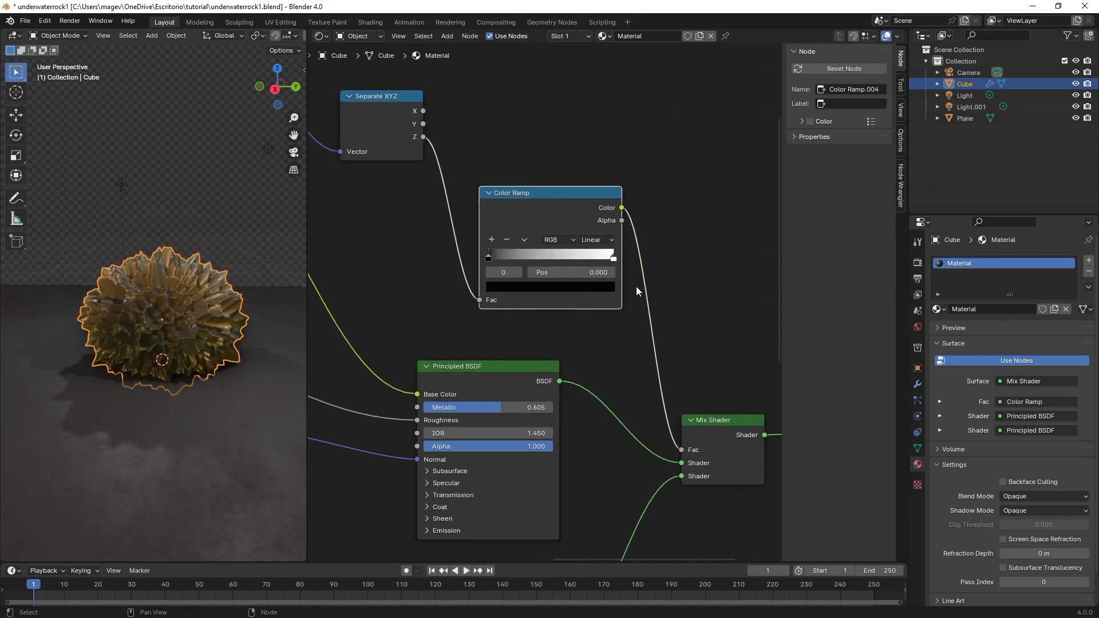
mouse_move(500, 255)
mouse_down()
mouse_move(578, 256)
mouse_move(507, 259)
mouse_up()
scroll(217, 272, up, 4)
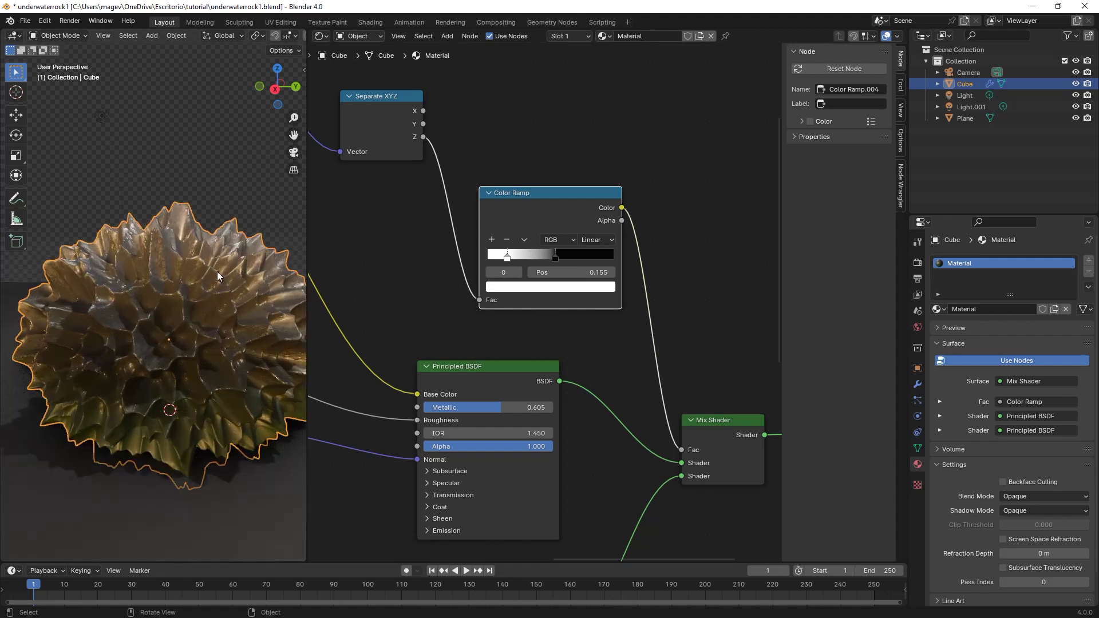
drag(555, 256, 565, 257)
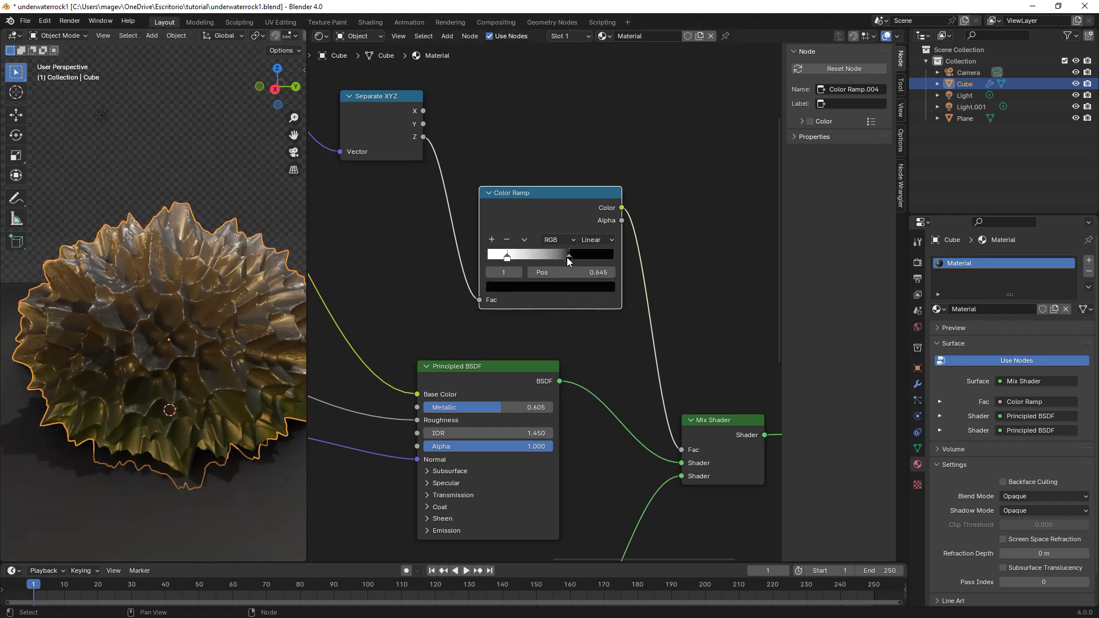
mouse_move(507, 261)
mouse_down()
mouse_move(534, 256)
mouse_move(514, 260)
mouse_up()
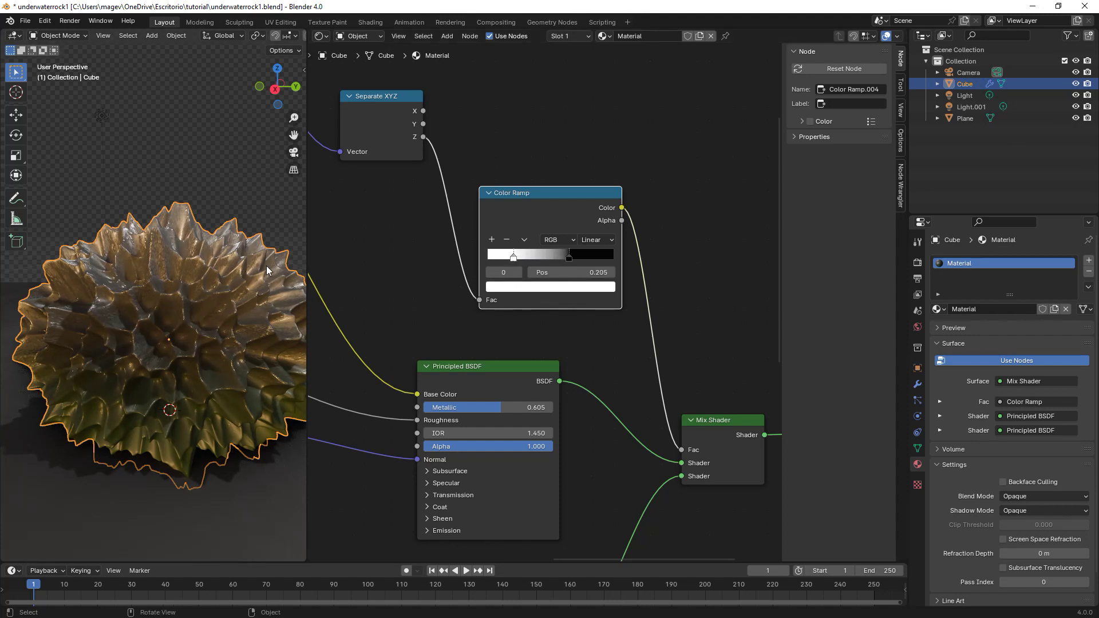
Move the green Color Ramp node up and closer to the second Principled BSDF
scroll(263, 266, down, 3)
scroll(443, 325, down, 4)
middle_drag(444, 324, 488, 260)
scroll(490, 286, down, 4)
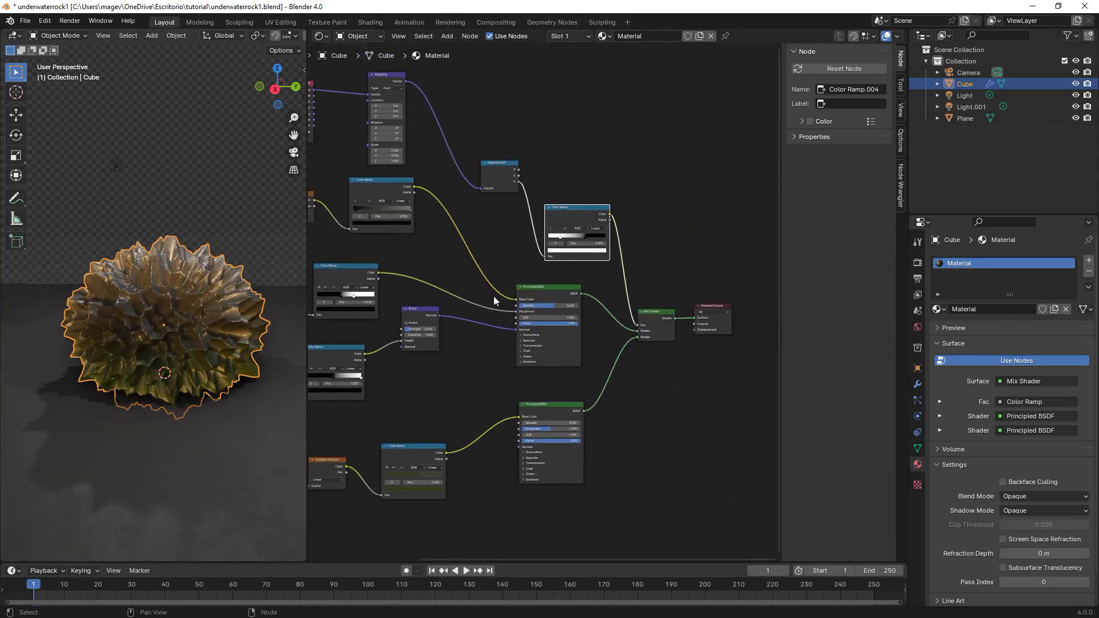
middle_drag(491, 347, 527, 305)
scroll(521, 305, down, 3)
scroll(504, 321, up, 3)
middle_drag(482, 373, 520, 309)
drag(501, 327, 510, 301)
scroll(510, 301, up, 4)
middle_drag(473, 246, 524, 273)
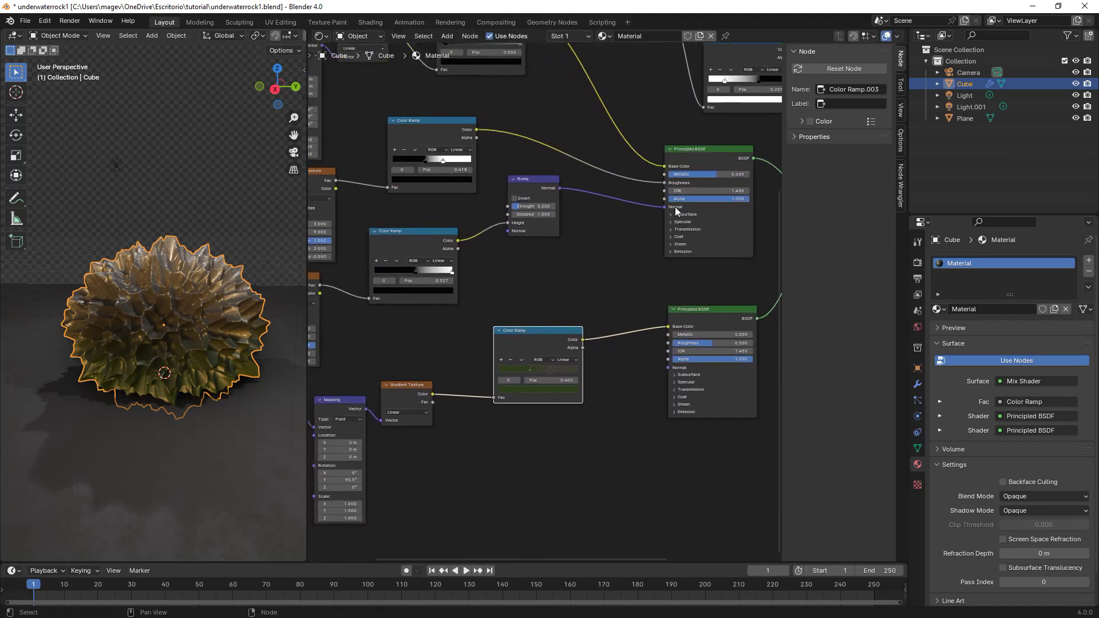
Lower the Bump node slightly and also connect its Normal output to the second Principled BSDF's Normal input
drag(513, 183, 520, 207)
scroll(484, 248, down, 2)
middle_drag(486, 247, 541, 227)
scroll(541, 226, up, 1)
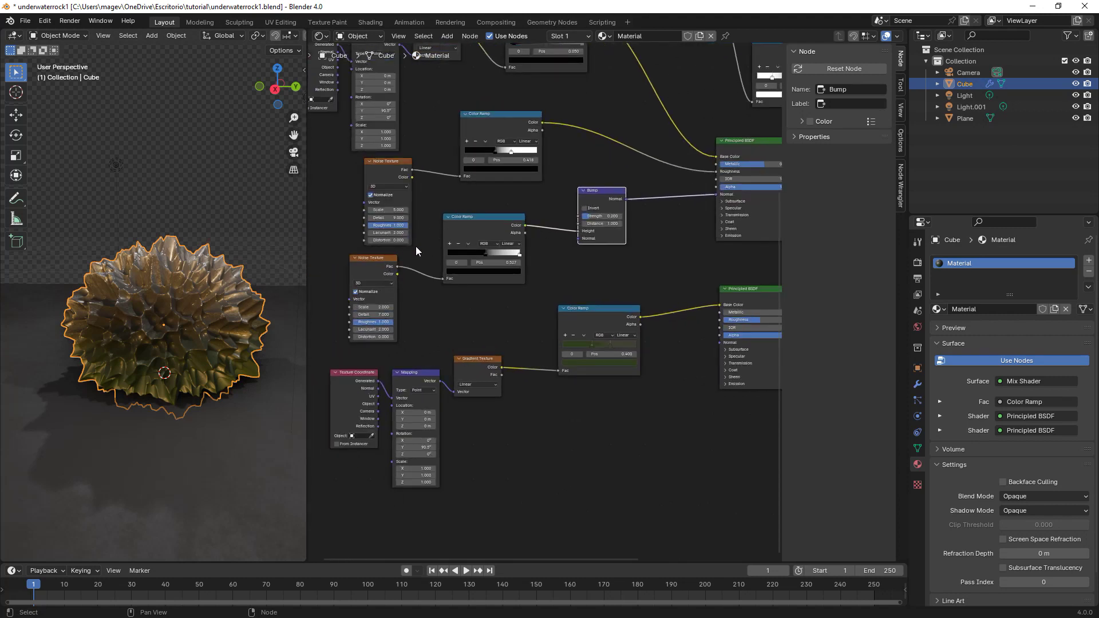
middle_drag(616, 253, 566, 260)
scroll(571, 246, up, 2)
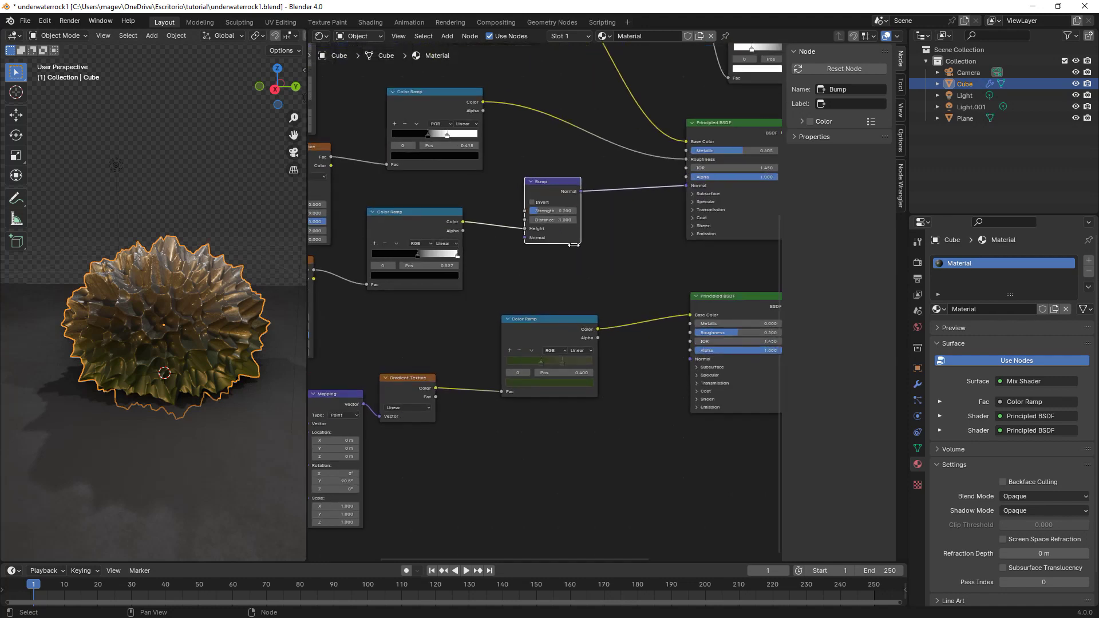
mouse_move(581, 191)
mouse_down()
mouse_move(660, 337)
mouse_move(684, 356)
mouse_up()
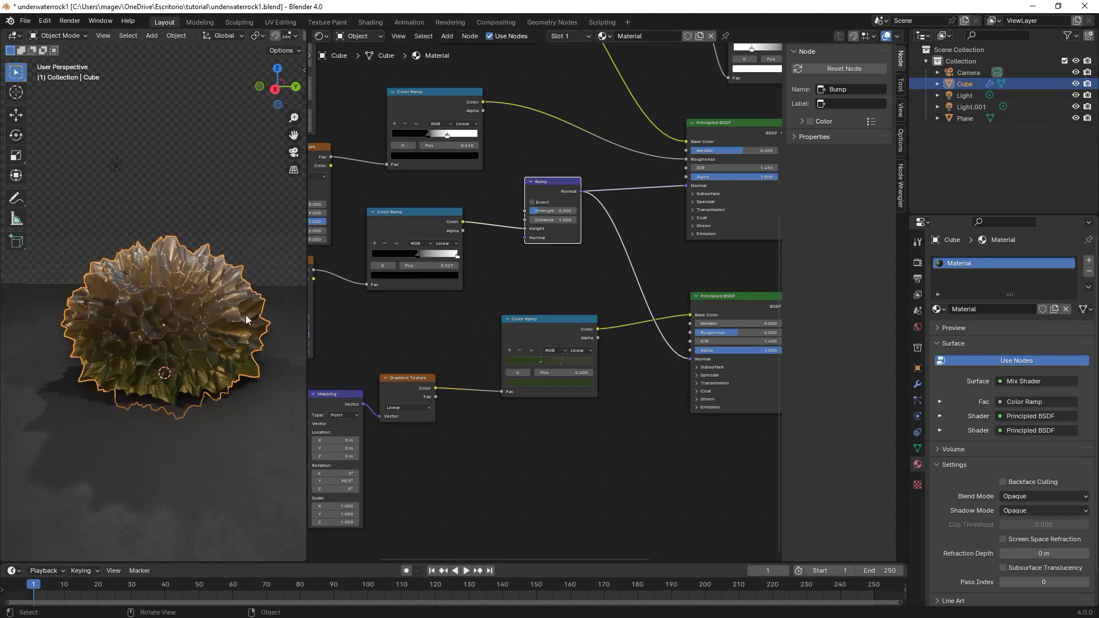
Set the Roughness of the second, green Principled BSDF to 0.736
middle_drag(246, 318, 229, 338)
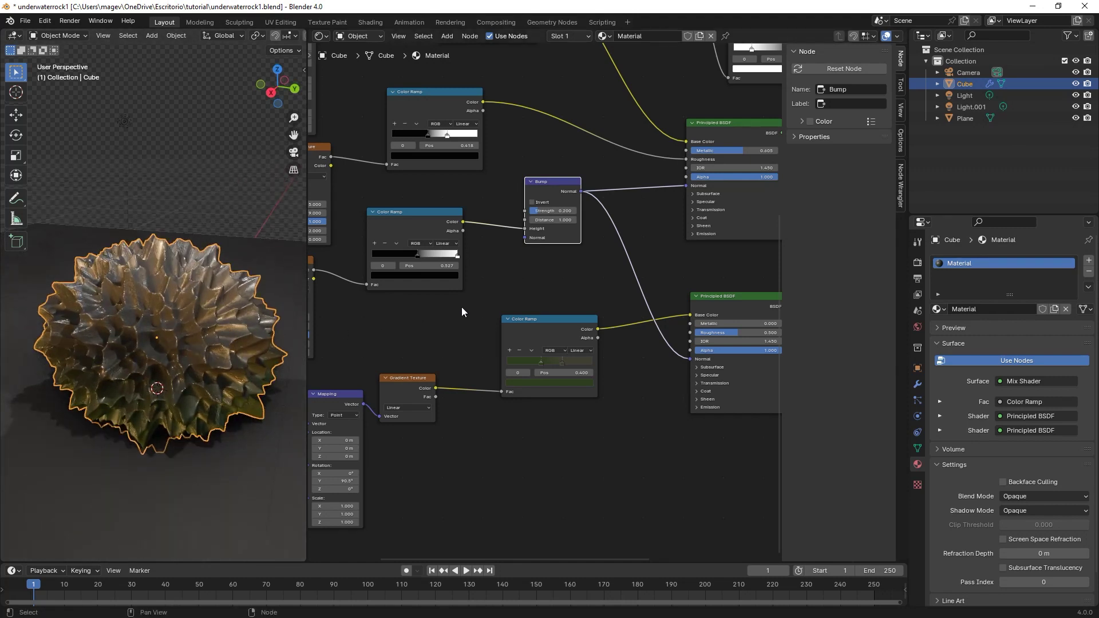
scroll(582, 291, up, 3)
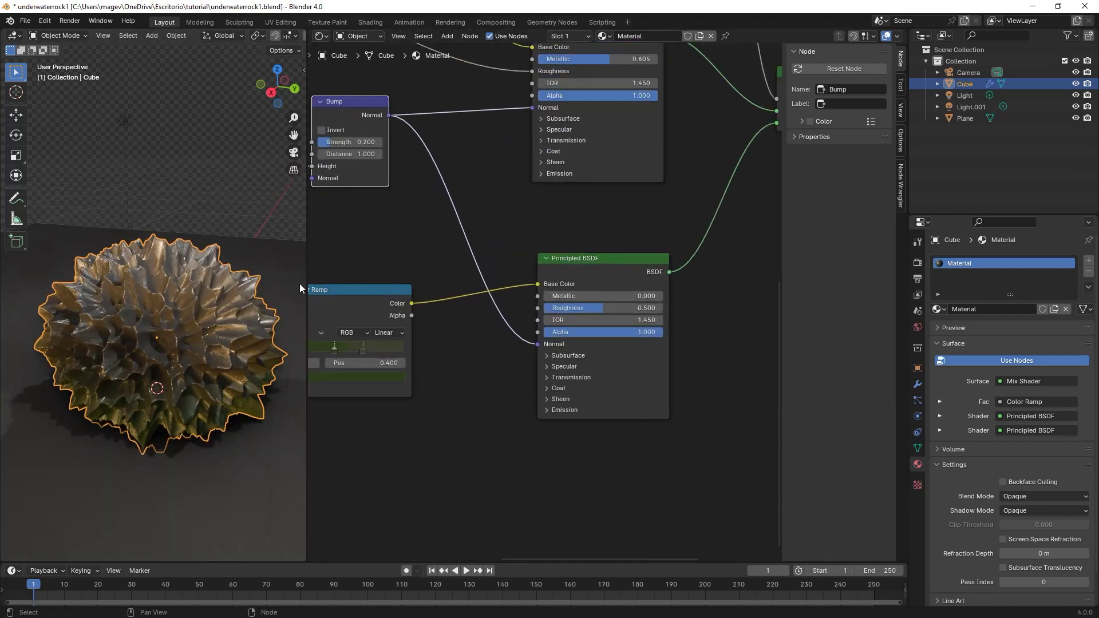
scroll(232, 266, up, 4)
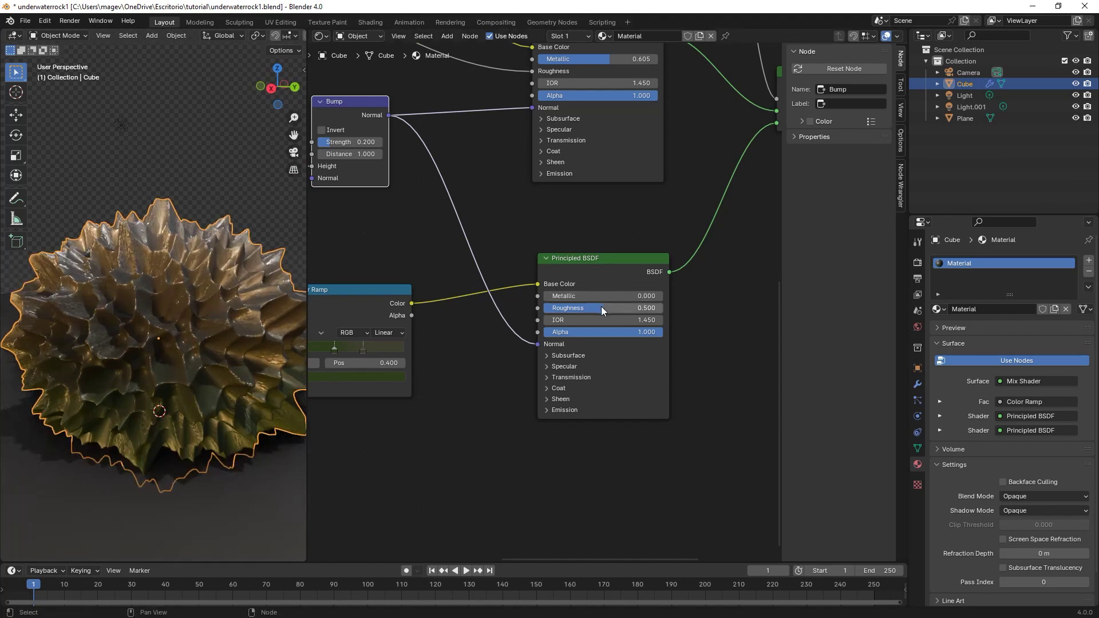
mouse_move(601, 306)
mouse_down()
mouse_move(630, 307)
mouse_move(616, 312)
mouse_up()
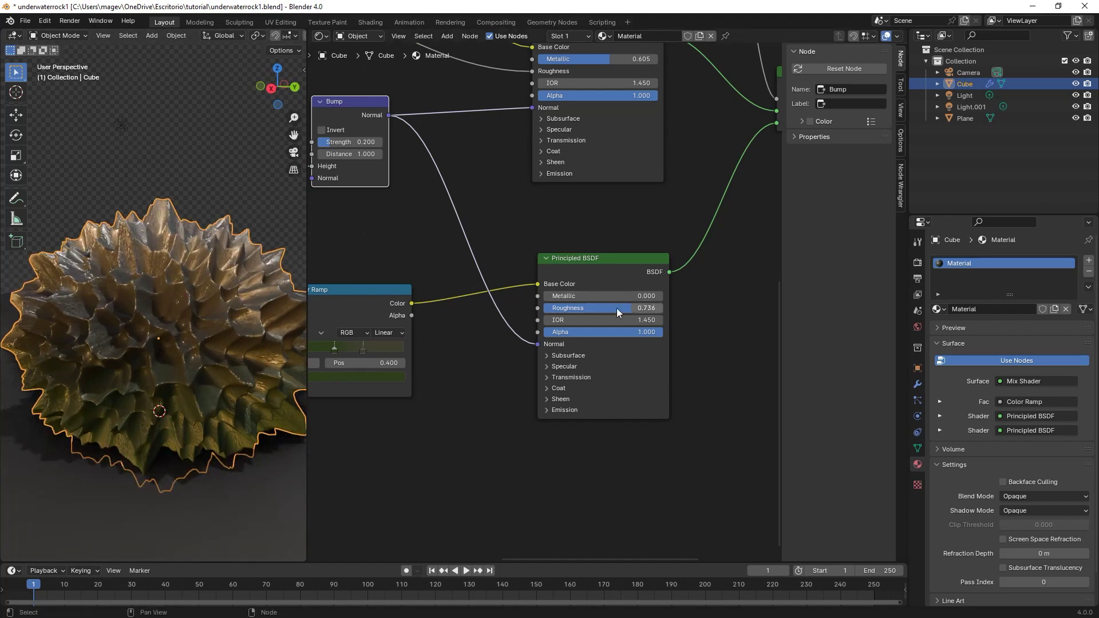
Examine the rock's blended material from near and far and the lower node branch, with all objects deselected
scroll(251, 303, down, 4)
scroll(252, 311, down, 4)
middle_drag(252, 310, 210, 308)
scroll(255, 315, up, 4)
scroll(262, 308, up, 1)
scroll(254, 309, up, 2)
scroll(211, 307, down, 1)
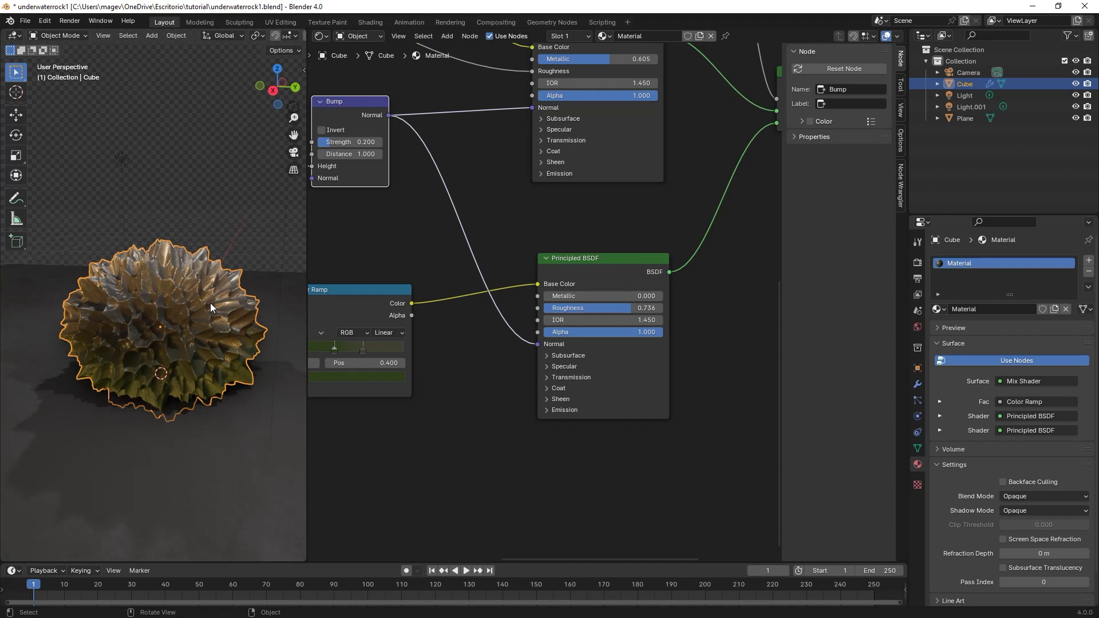
scroll(492, 294, down, 1)
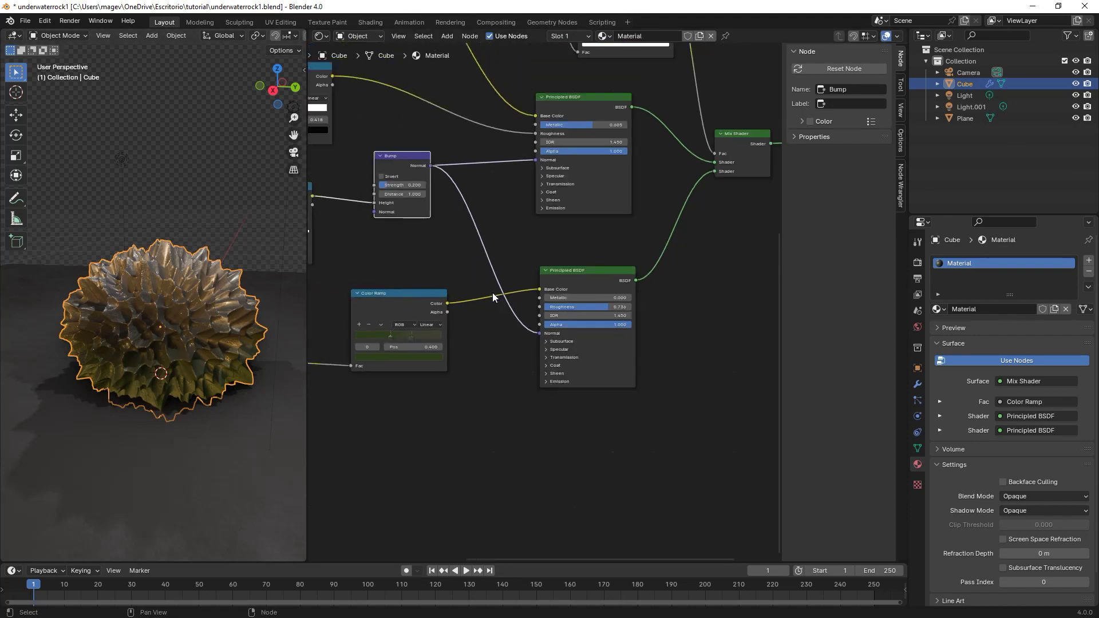
scroll(492, 297, down, 1)
middle_drag(494, 288, 600, 283)
middle_drag(523, 328, 547, 296)
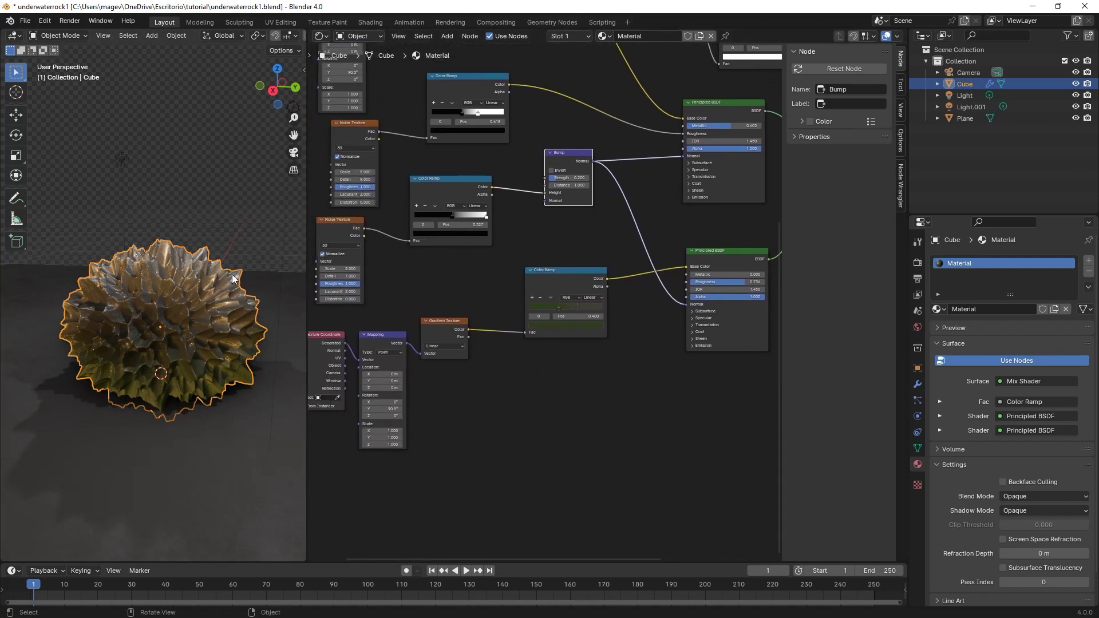
scroll(231, 277, down, 1)
key(alt+a)
middle_drag(231, 266, 247, 260)
scroll(258, 266, up, 1)
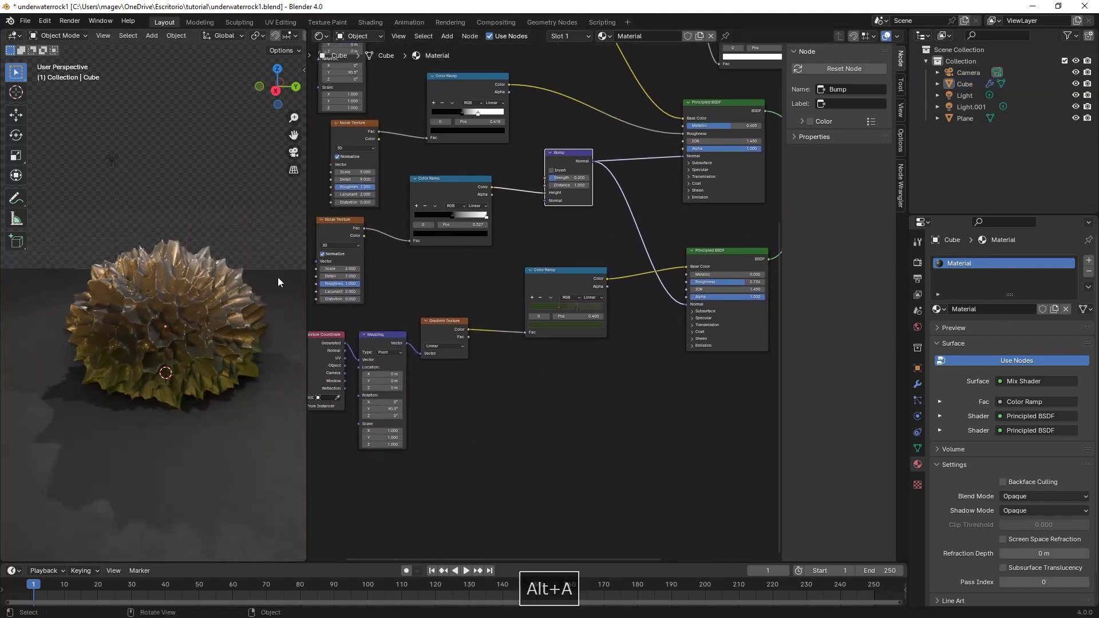
Select the ground plane and expand the 3D viewport over the node editor
click(279, 282)
scroll(263, 284, down, 4)
drag(303, 32, 400, 86)
scroll(501, 183, down, 3)
middle_drag(569, 235, 583, 280)
Extrude the ground plane's edge behind the rock straight up along Z into a tall backdrop wall
key(Tab)
key(2)
click(559, 291)
scroll(574, 260, down, 3)
key(e)
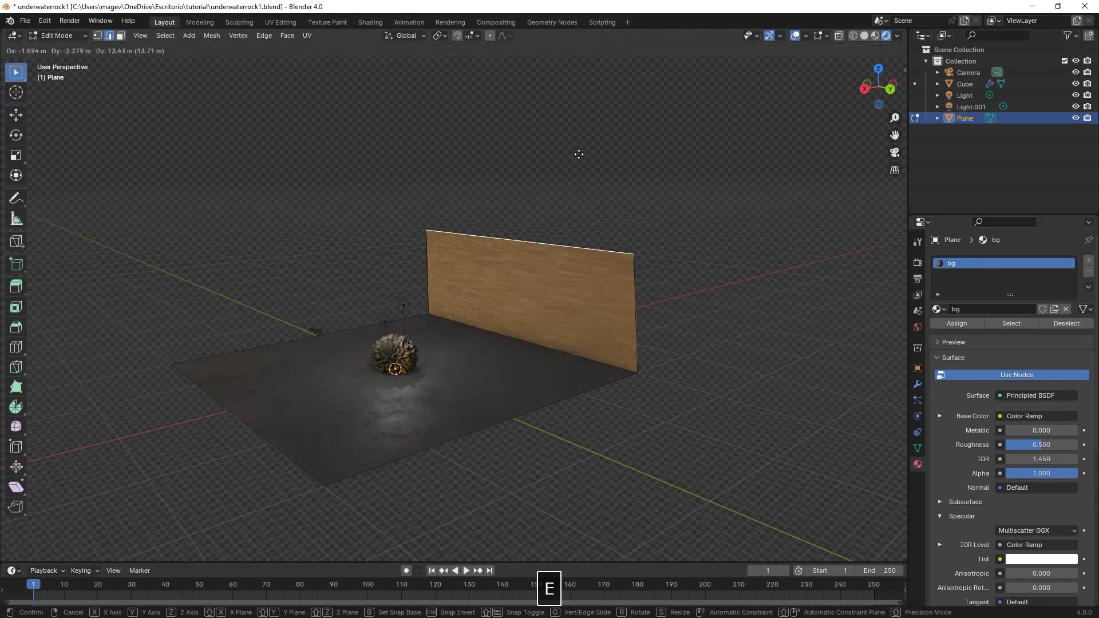
key(z)
click(571, 299)
Bevel the edge between ground and backdrop wall into a curve about 12.2 m wide with 12 segments
click(586, 326)
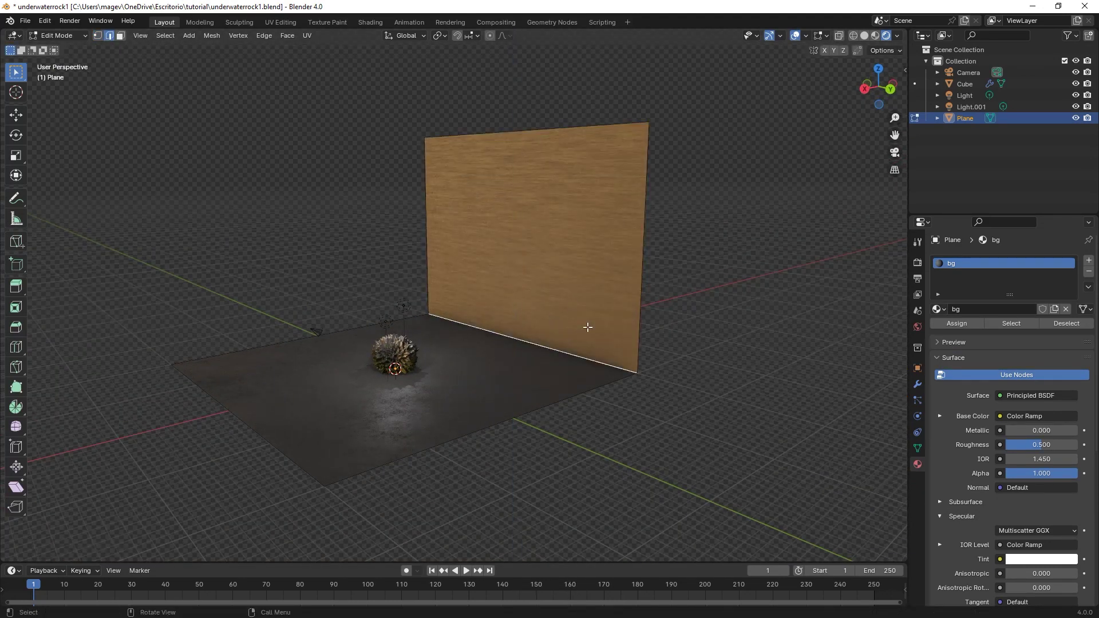
middle_drag(586, 326, 631, 330)
key(ctrl+b)
scroll(685, 292, up, 6)
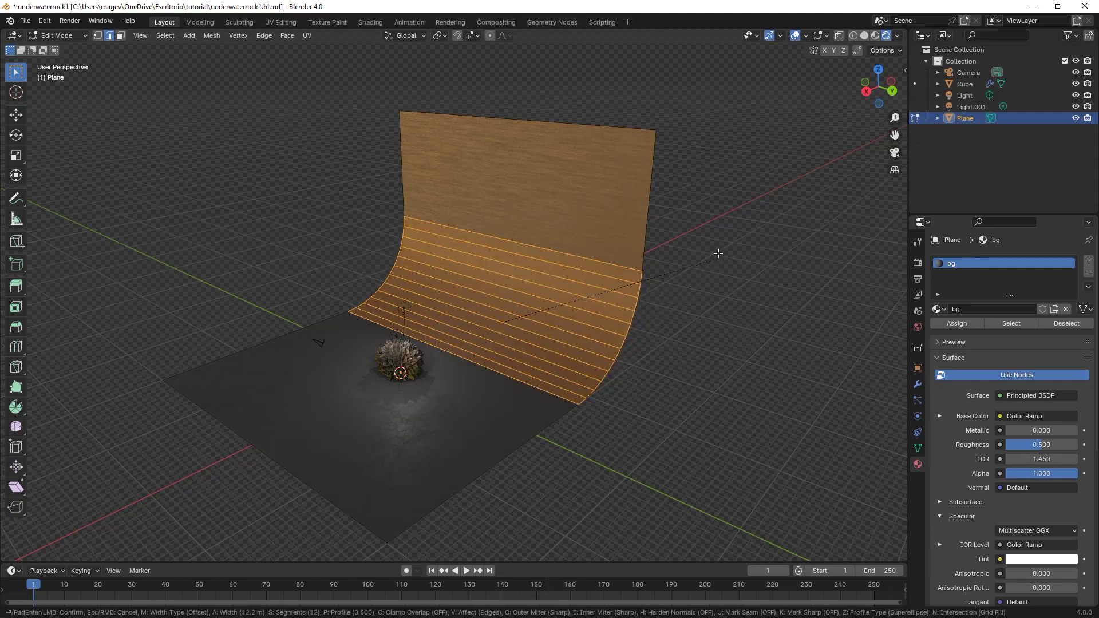
click(675, 262)
Return the backdrop plane to Object Mode, shade it smooth and view the rock frontally against it
key(Tab)
middle_drag(526, 307, 504, 289)
right_click(507, 293)
click(500, 305)
scroll(517, 294, up, 2)
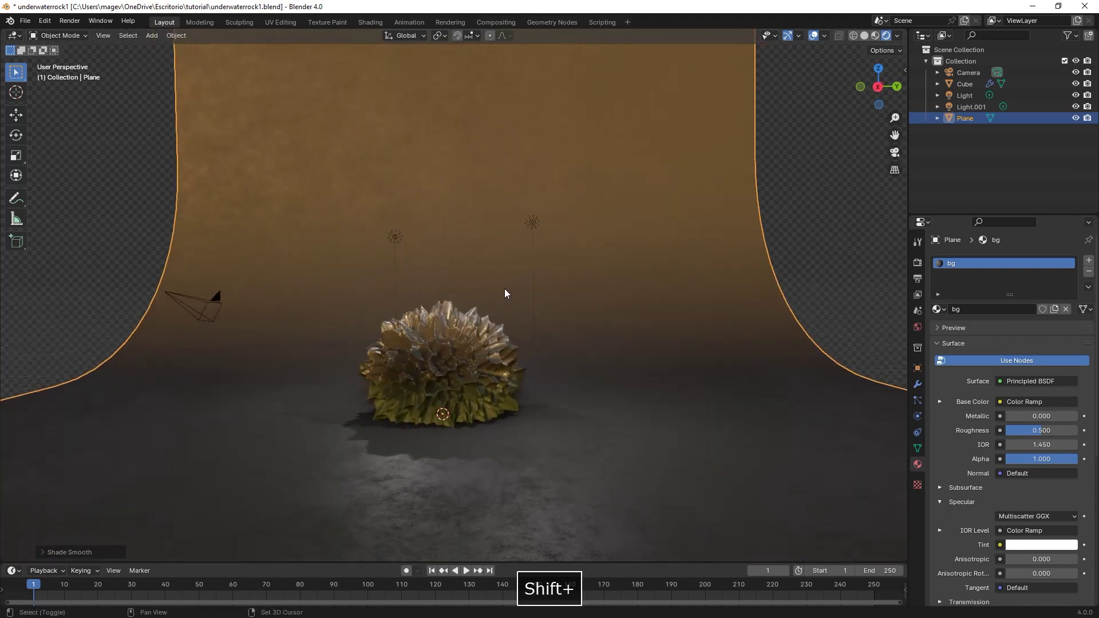
scroll(504, 288, up, 1)
shift+middle_drag(495, 328, 531, 306)
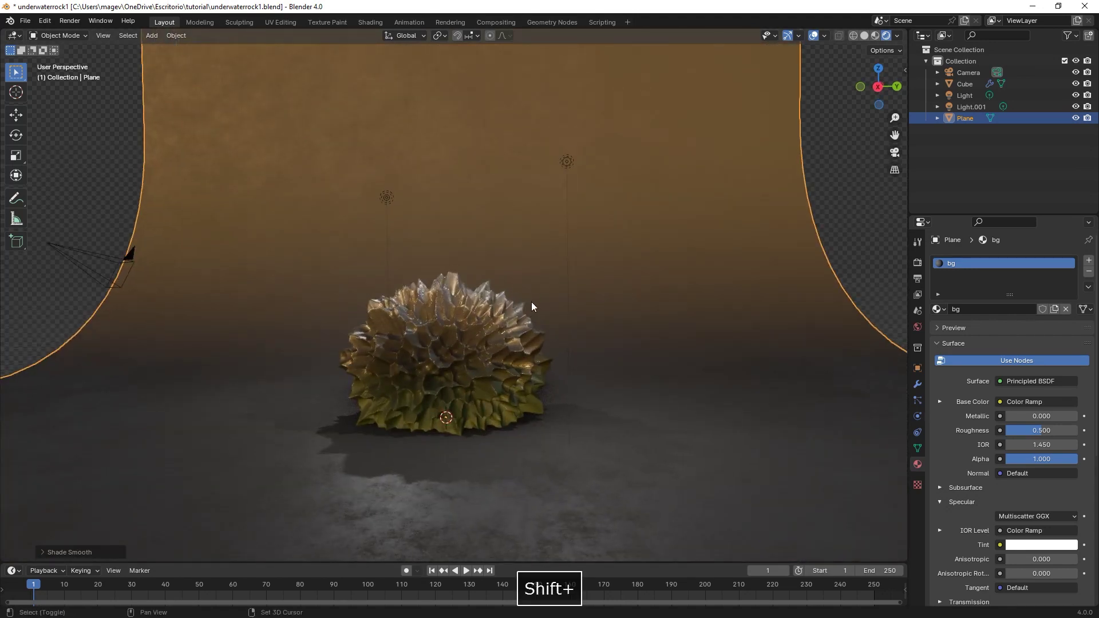